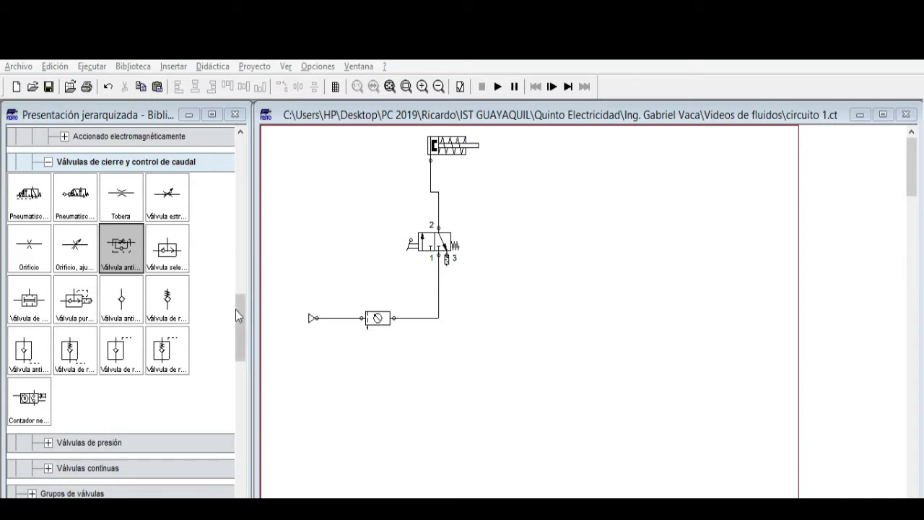
Browse the pneumatic supply elements and actuators in the component library under both Mis documentos and Documentos comunes.
drag(237, 310, 243, 154)
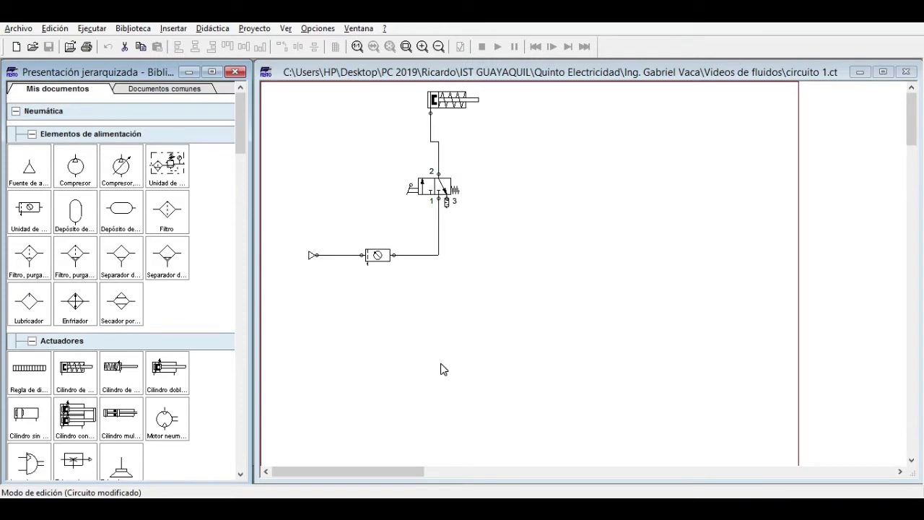
mouse_move(462, 115)
click(160, 91)
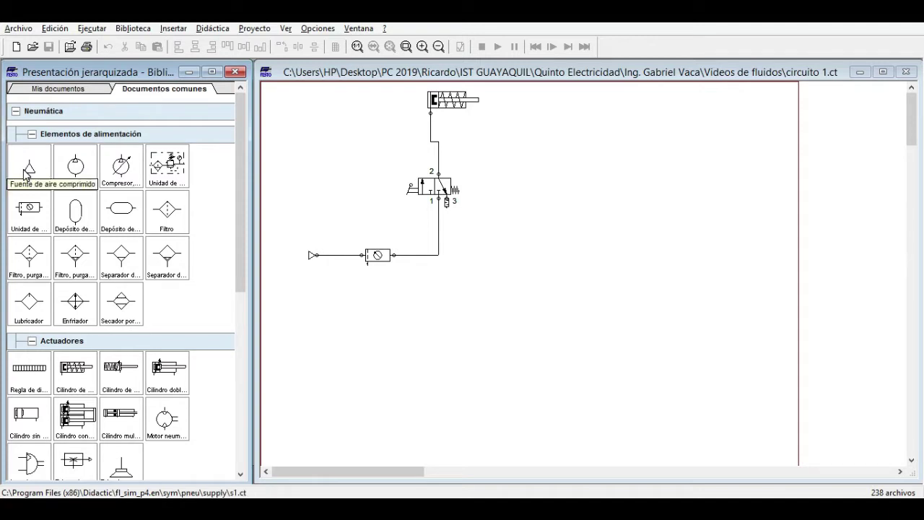
click(57, 88)
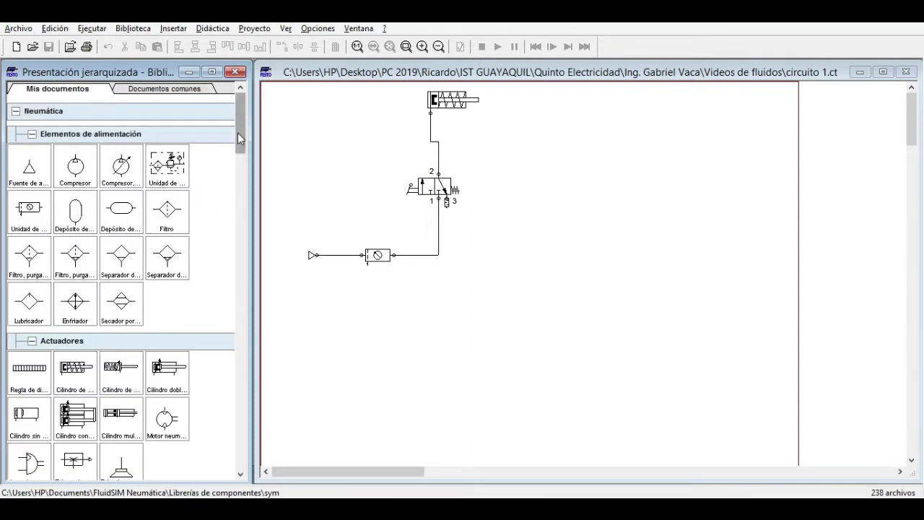
drag(238, 133, 241, 141)
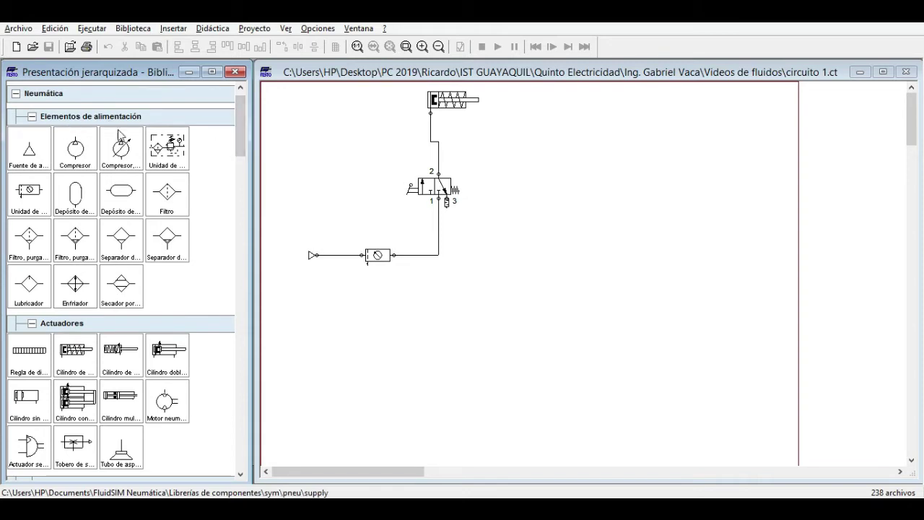
drag(238, 127, 243, 101)
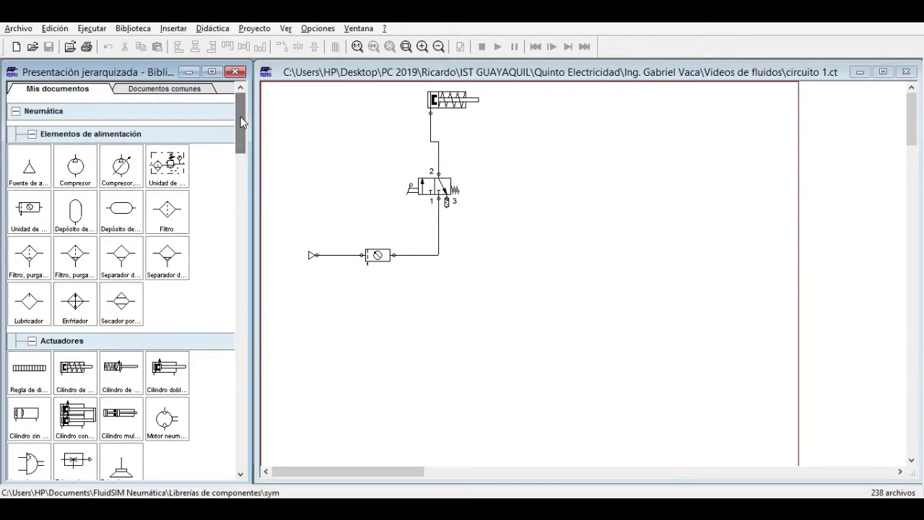
Inspect the compressed air source's nominal pressure, available pressure units and maximum flow settings.
click(40, 168)
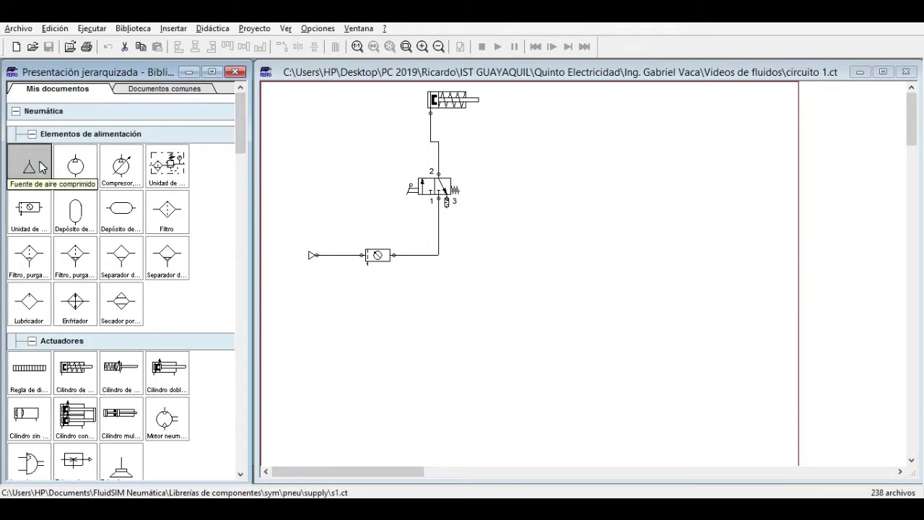
drag(41, 167, 301, 303)
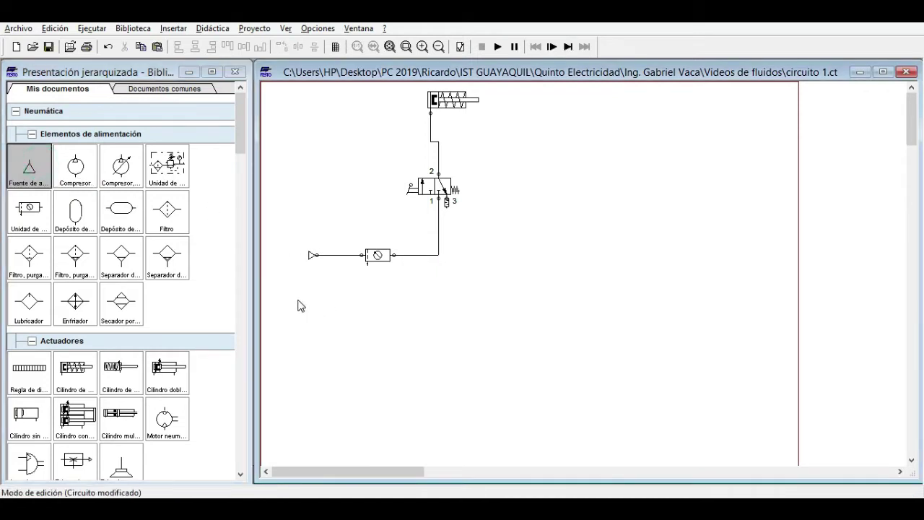
click(312, 256)
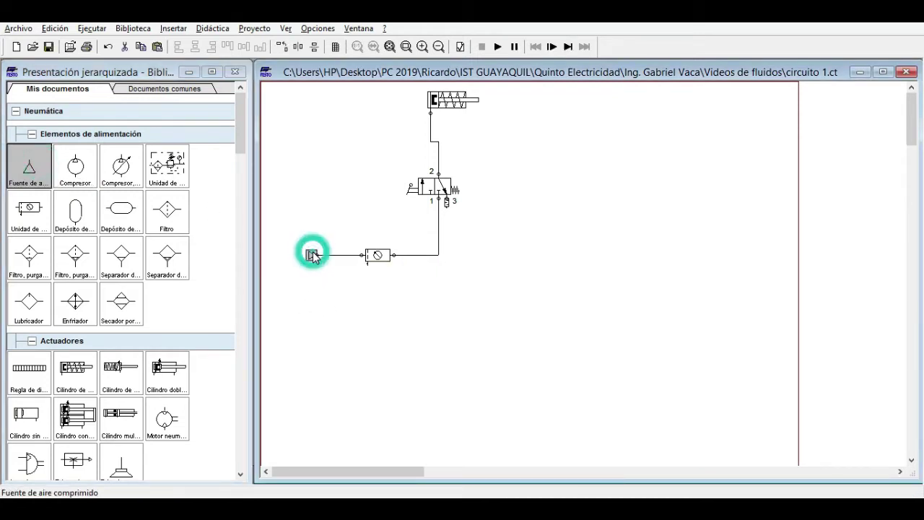
double_click(312, 256)
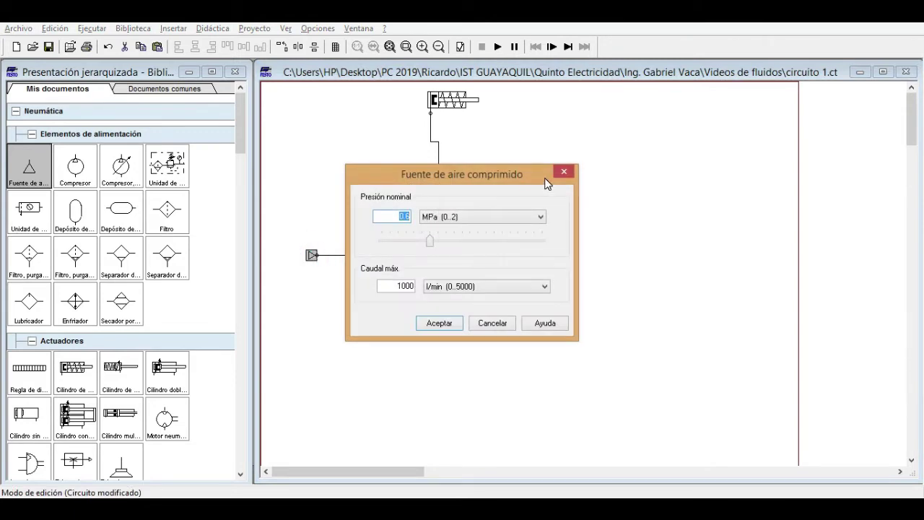
click(472, 216)
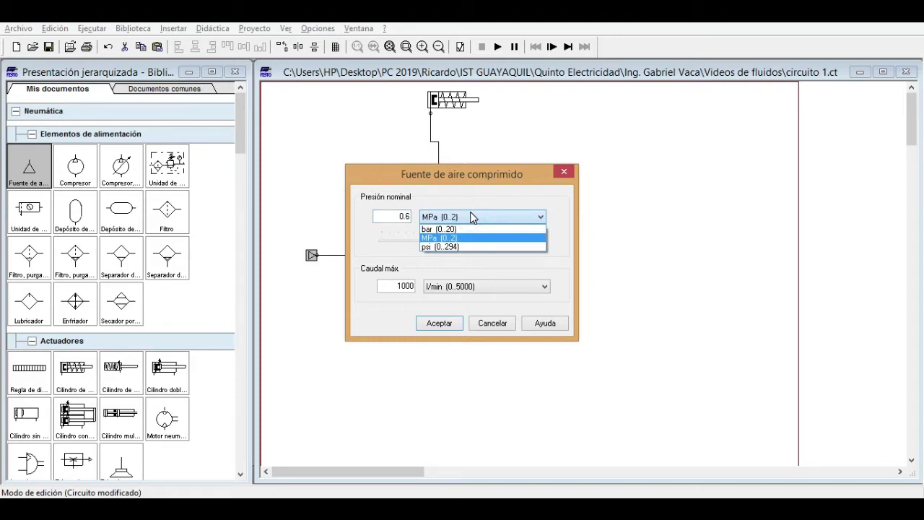
click(562, 174)
click(563, 173)
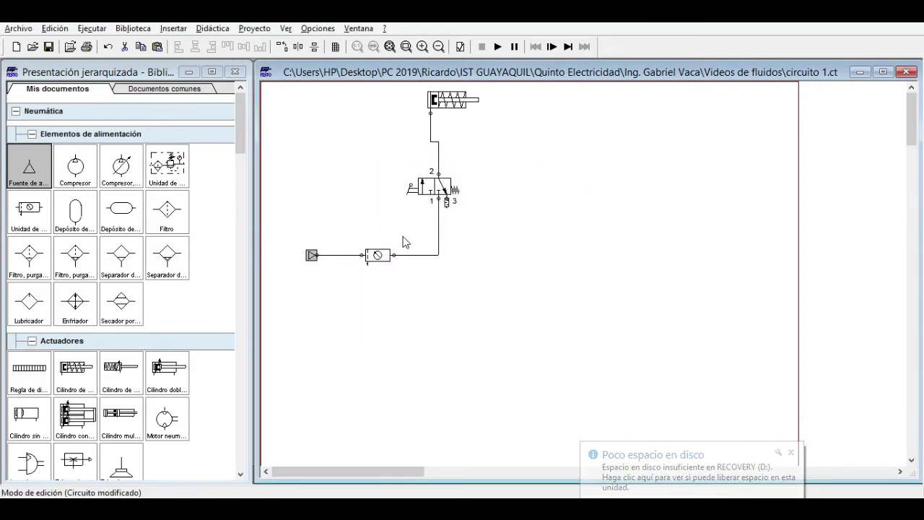
Inspect the maintenance unit's nominal pressure and standard nominal flow settings.
click(388, 262)
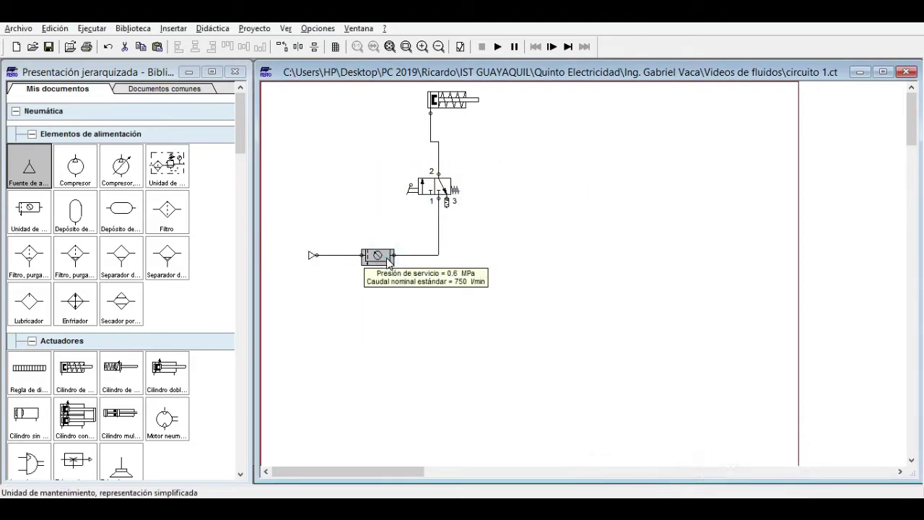
double_click(388, 260)
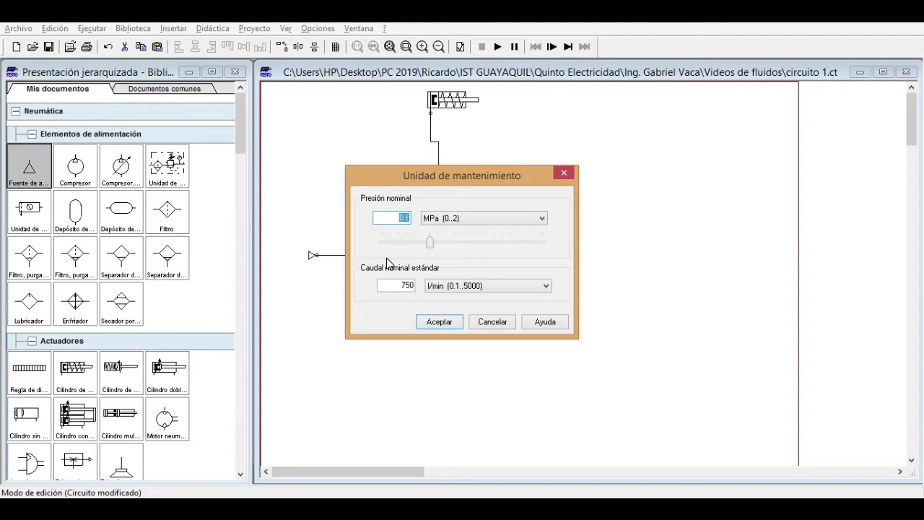
click(567, 178)
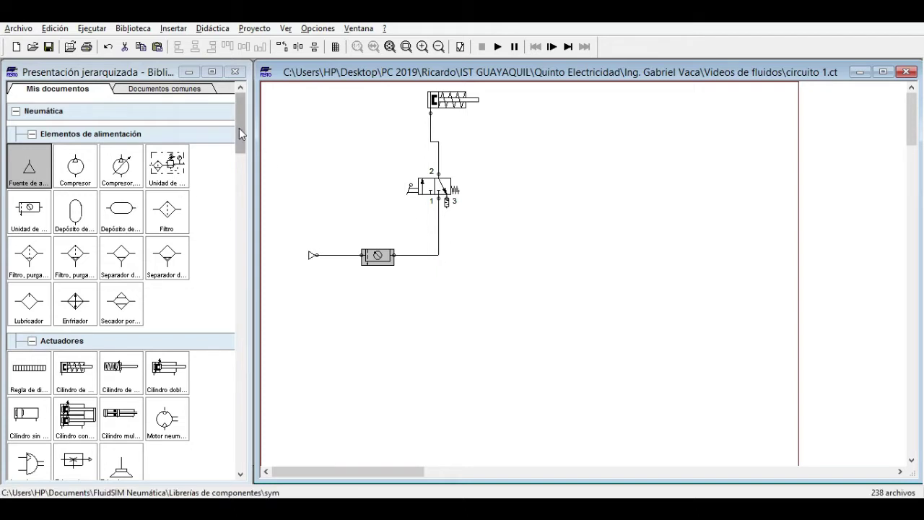
Find the configurable way valves in the library and view the configuration of the circuit's 3/n-way valve.
drag(240, 129, 242, 172)
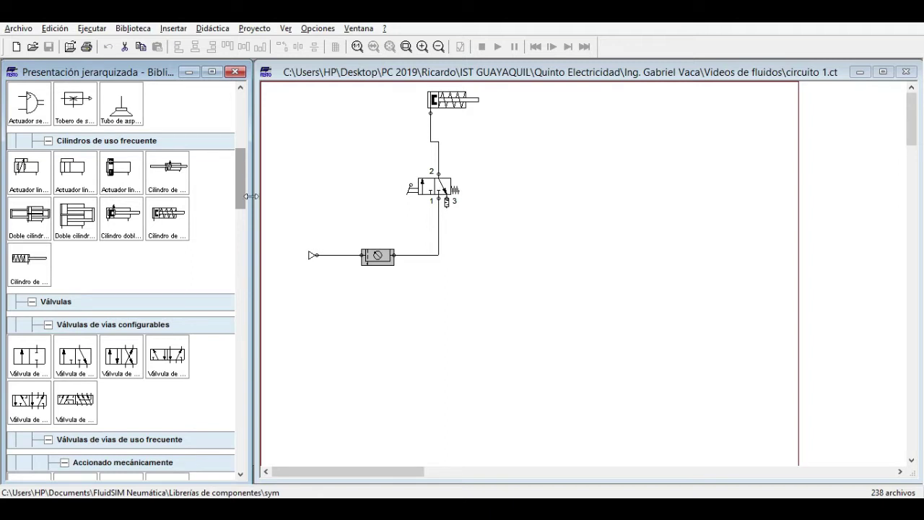
click(41, 357)
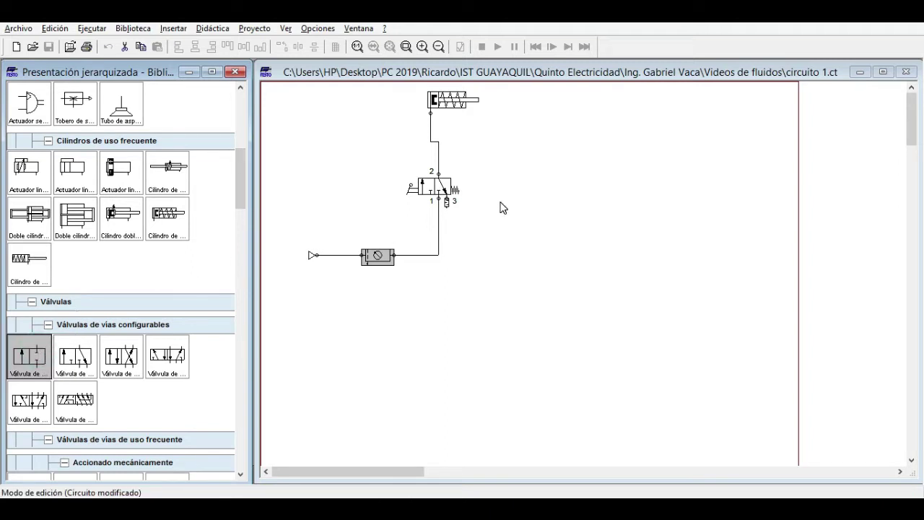
click(434, 187)
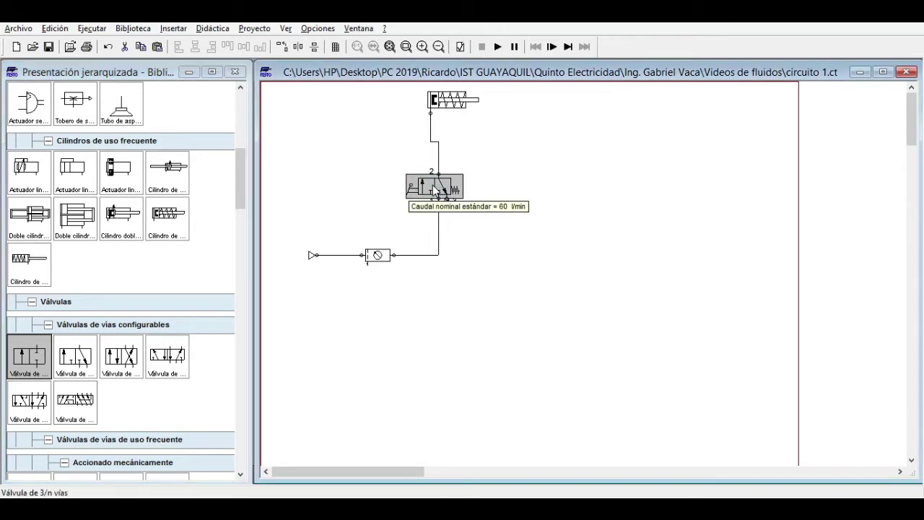
double_click(435, 189)
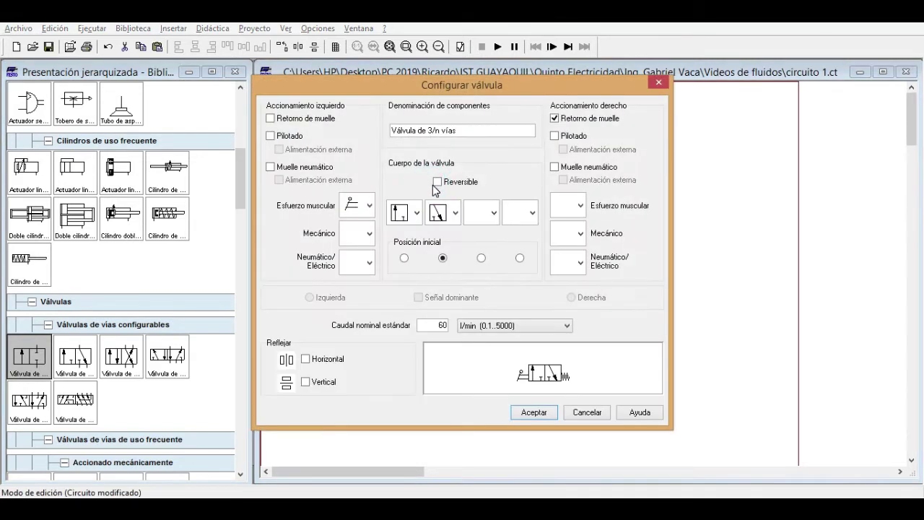
click(665, 83)
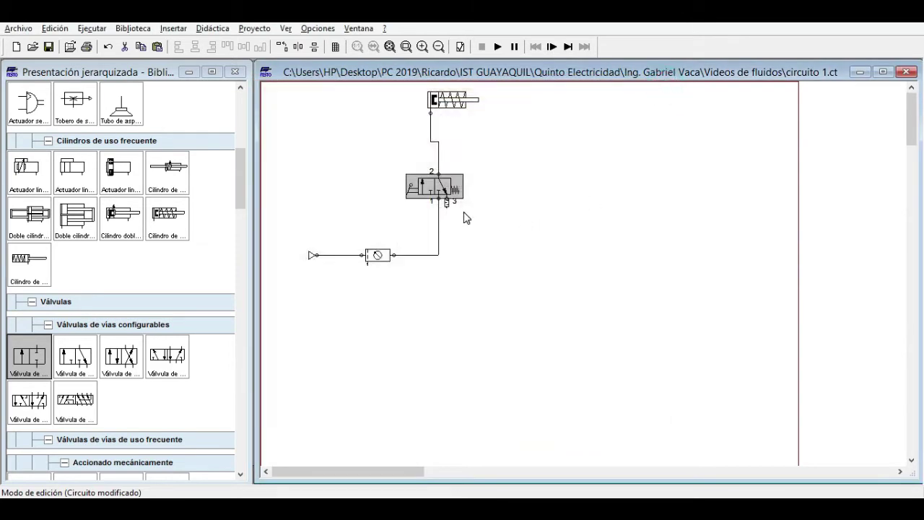
click(545, 214)
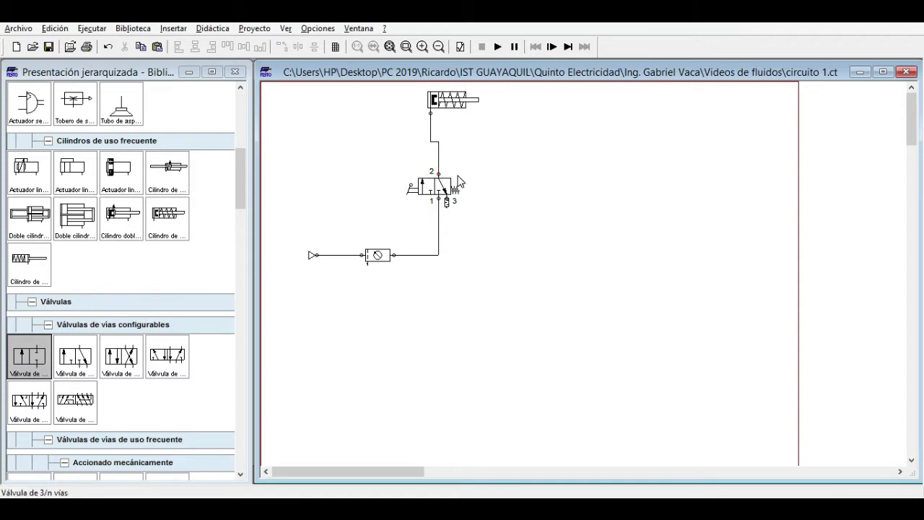
click(505, 204)
Review the 3/n-way valve's muscular, mechanical and pneumatic/electric options for left actuation and the symbols for its first body position.
click(435, 189)
double_click(435, 189)
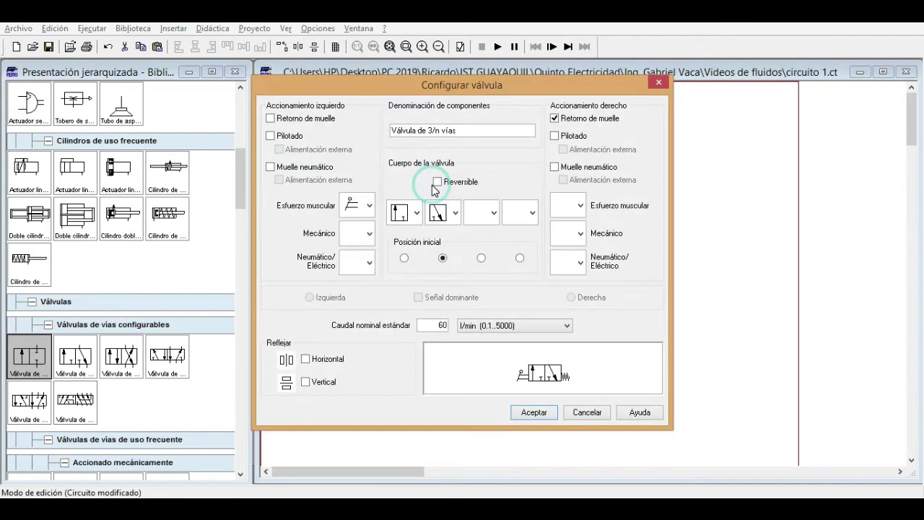
click(370, 206)
click(369, 232)
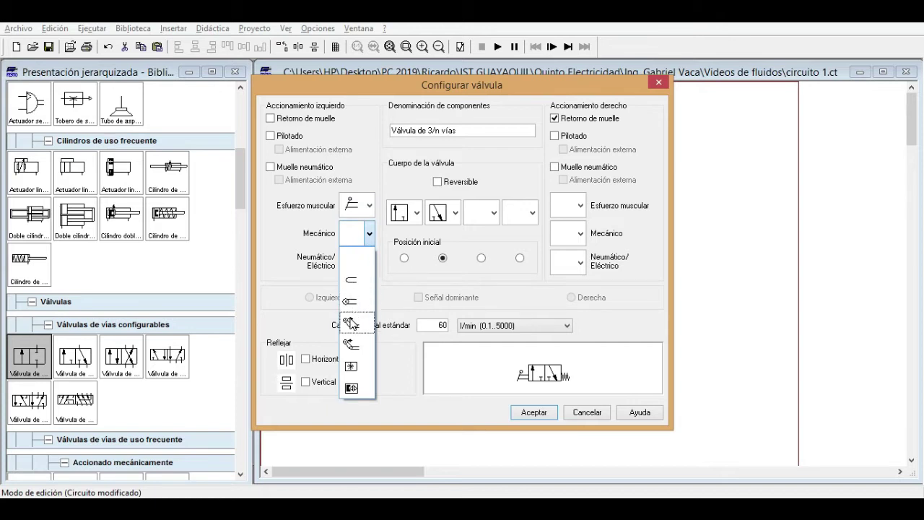
click(382, 282)
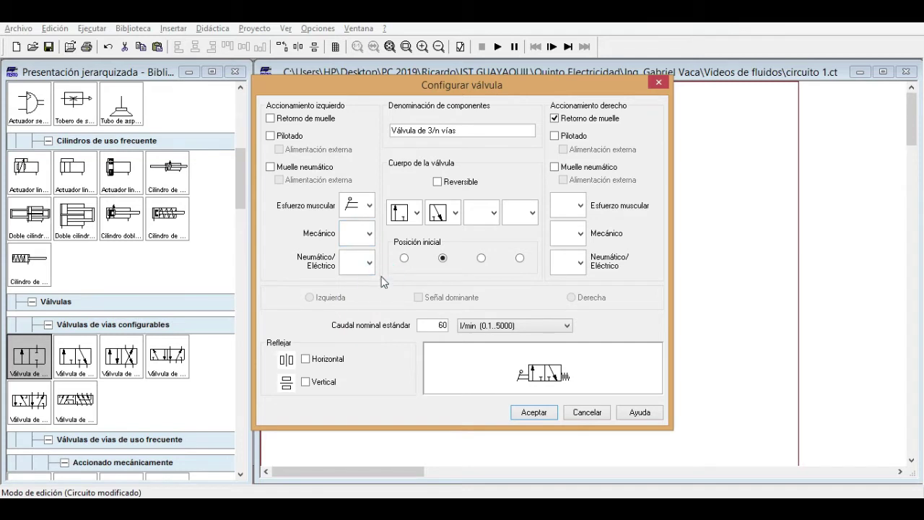
click(370, 263)
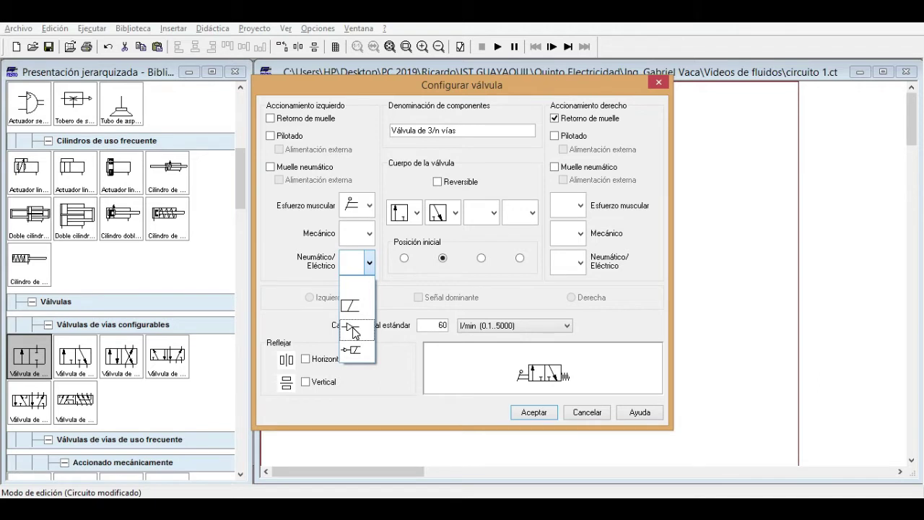
click(384, 300)
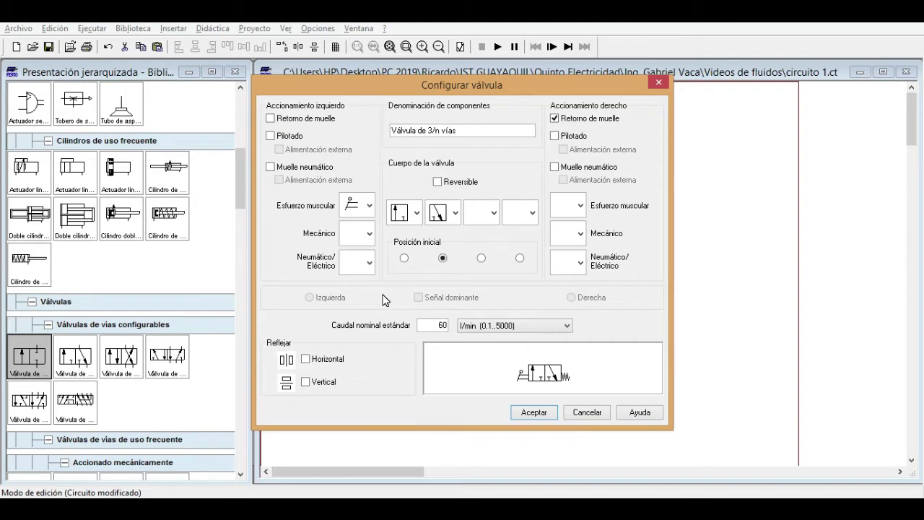
click(417, 213)
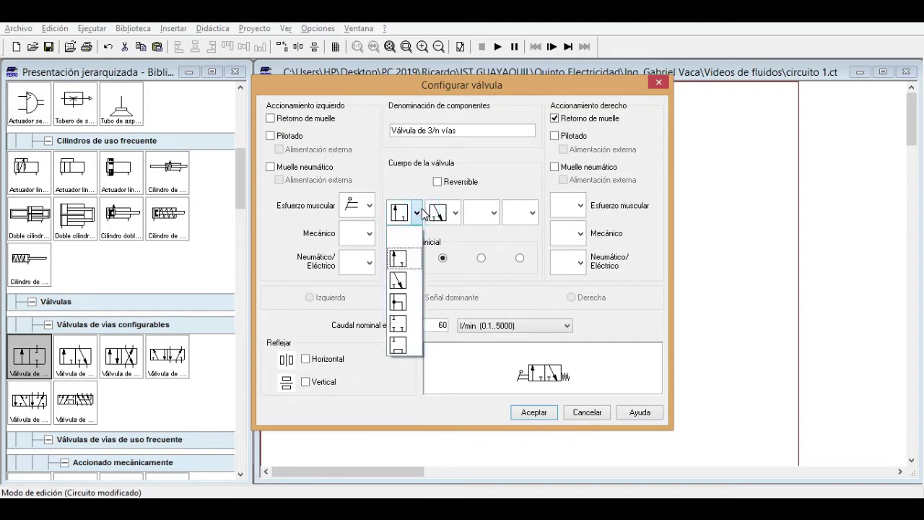
click(423, 211)
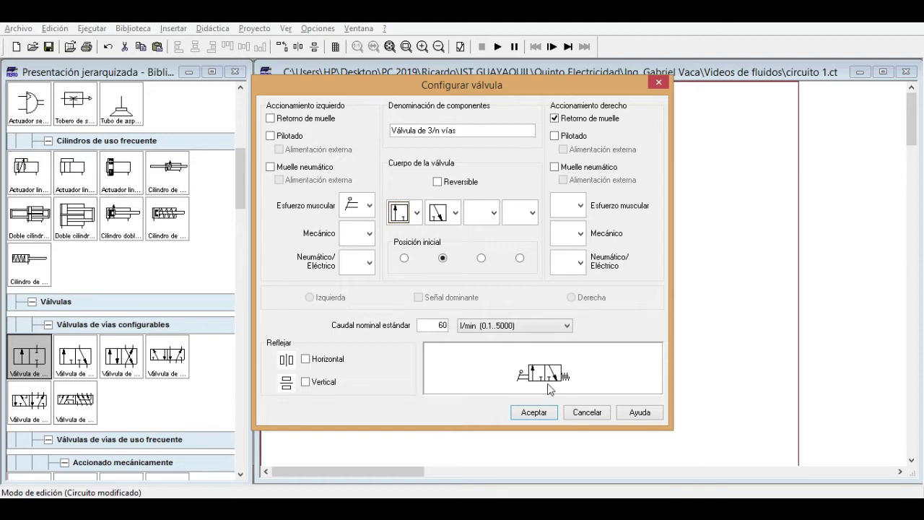
Try toggling the valve's spring return on both sides and its left pilot option, and accept the configuration.
click(566, 122)
click(566, 123)
click(567, 122)
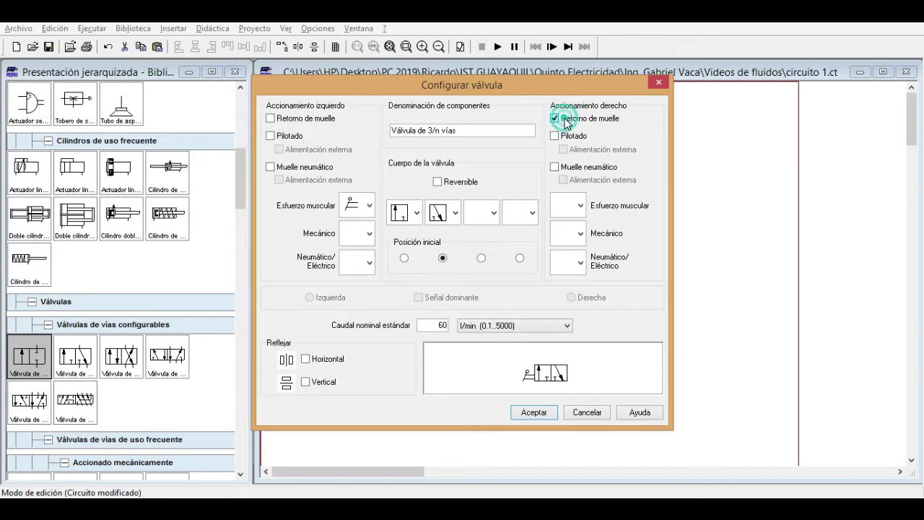
click(566, 122)
click(298, 120)
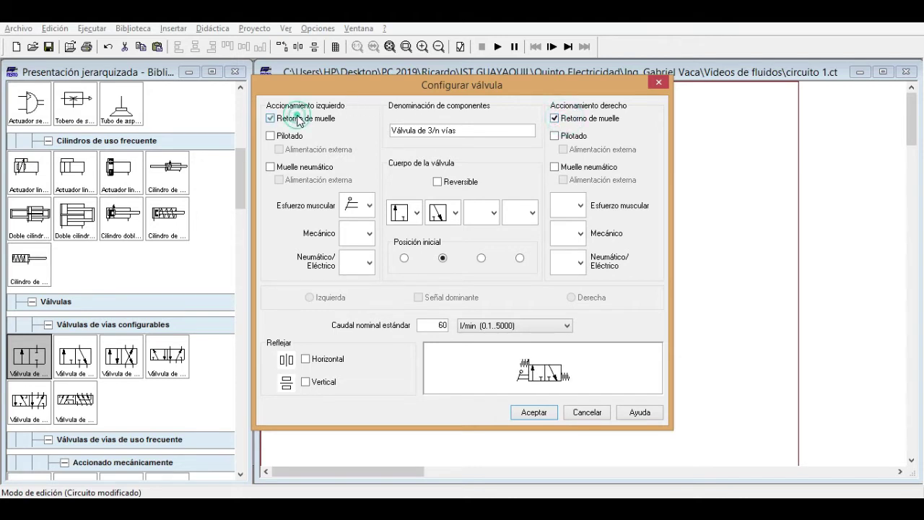
click(299, 122)
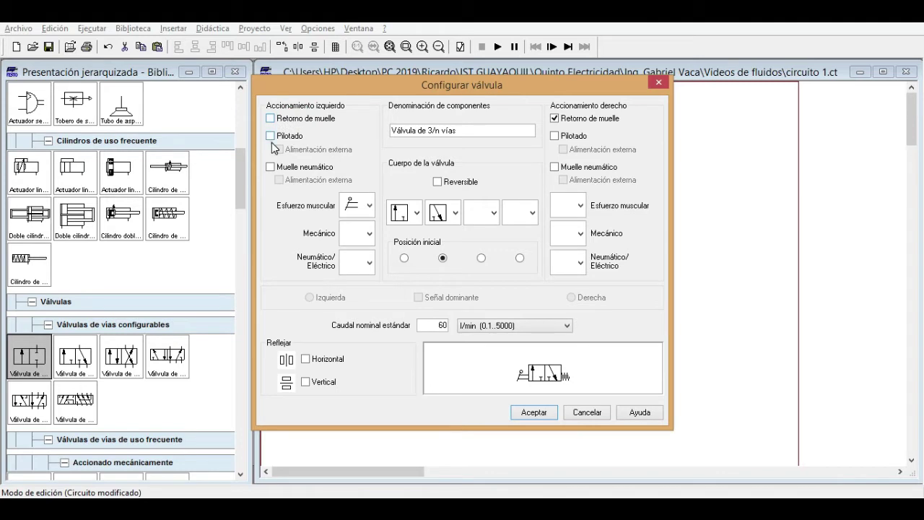
click(300, 135)
click(325, 138)
click(531, 412)
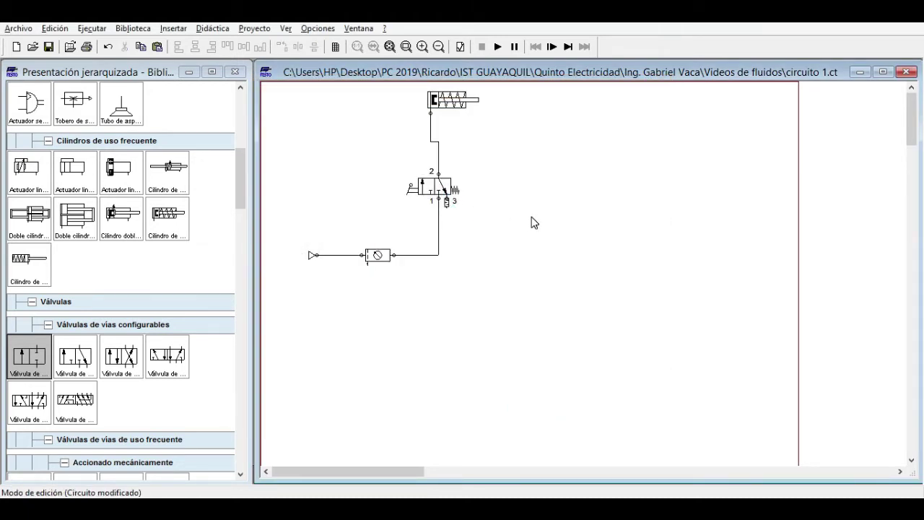
click(491, 178)
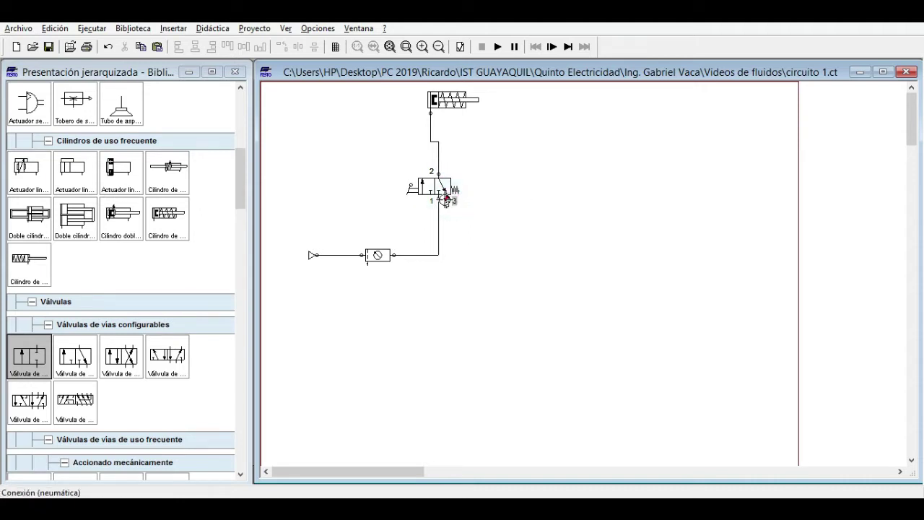
Review the closure options for connection 3 of the circuit's 3/n-way valve, choose the silencer symbol and accept.
double_click(446, 200)
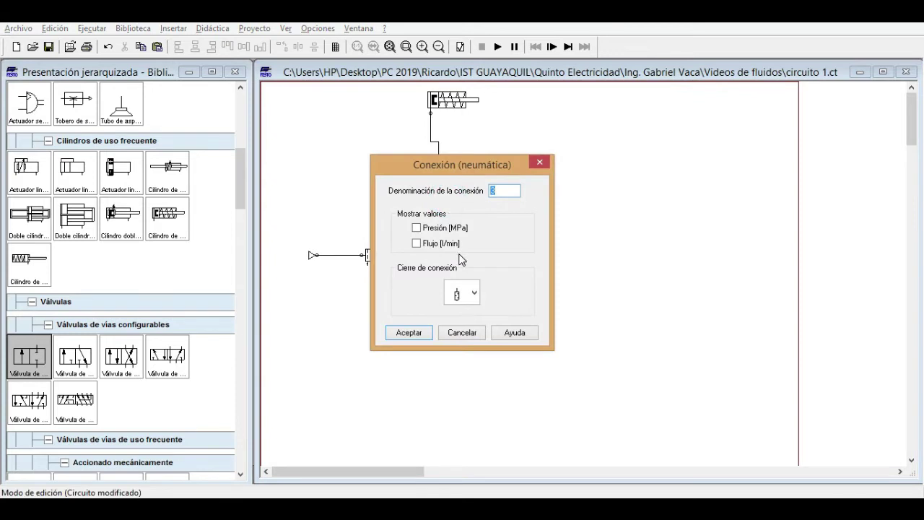
click(474, 292)
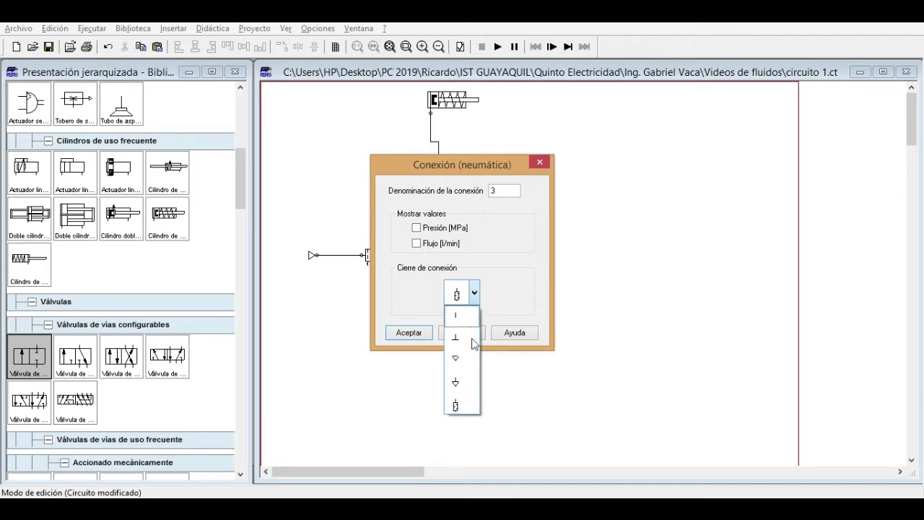
click(457, 405)
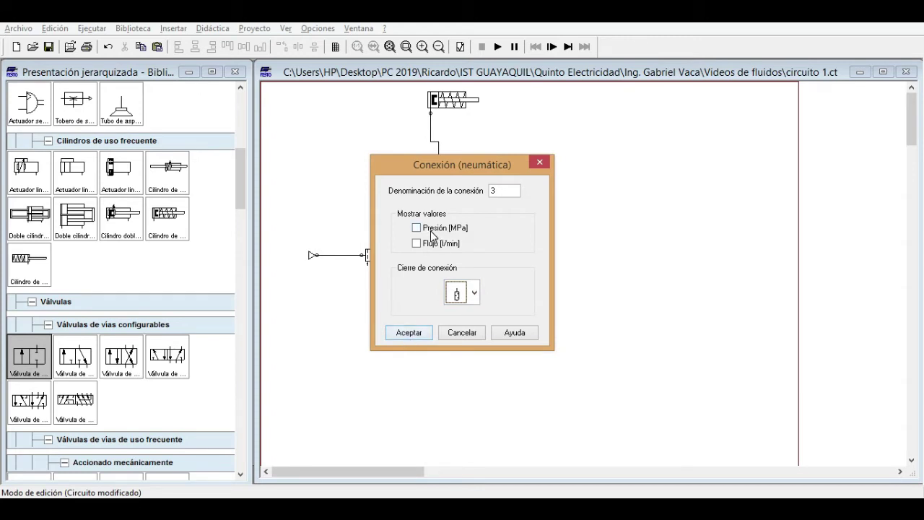
click(402, 330)
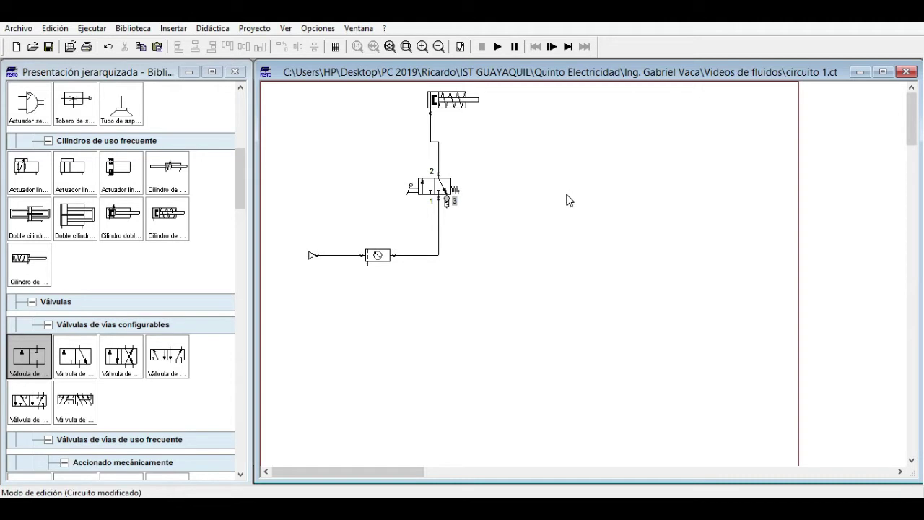
Try placing another configurable 3/n-way valve from the library beside the circuit, and delete it.
drag(244, 183, 244, 189)
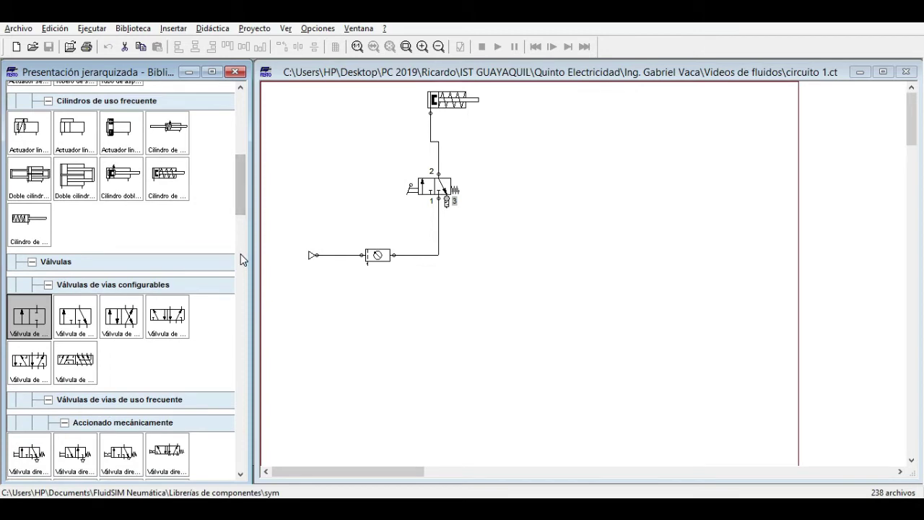
click(85, 317)
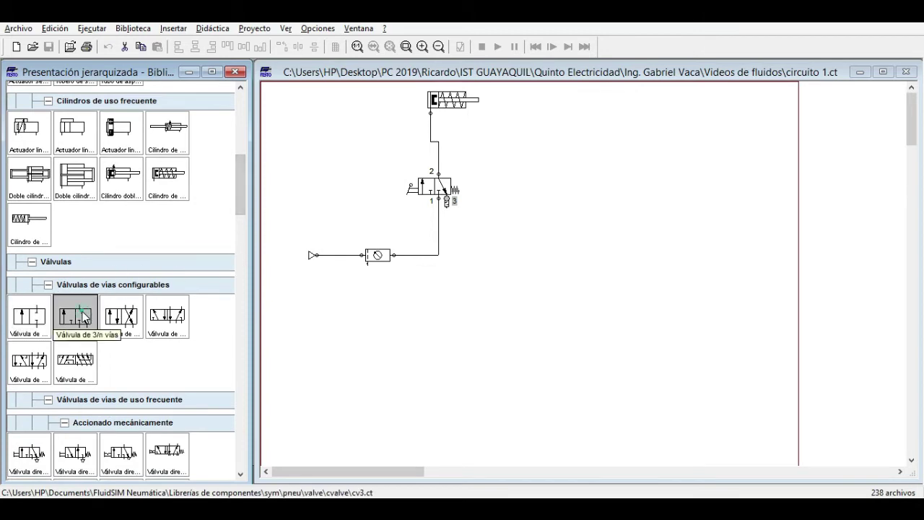
drag(84, 313, 535, 207)
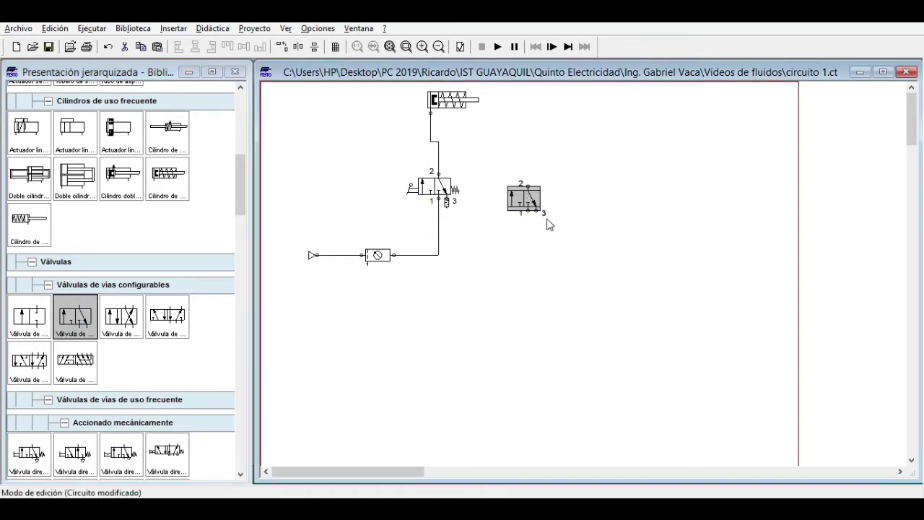
key(Delete)
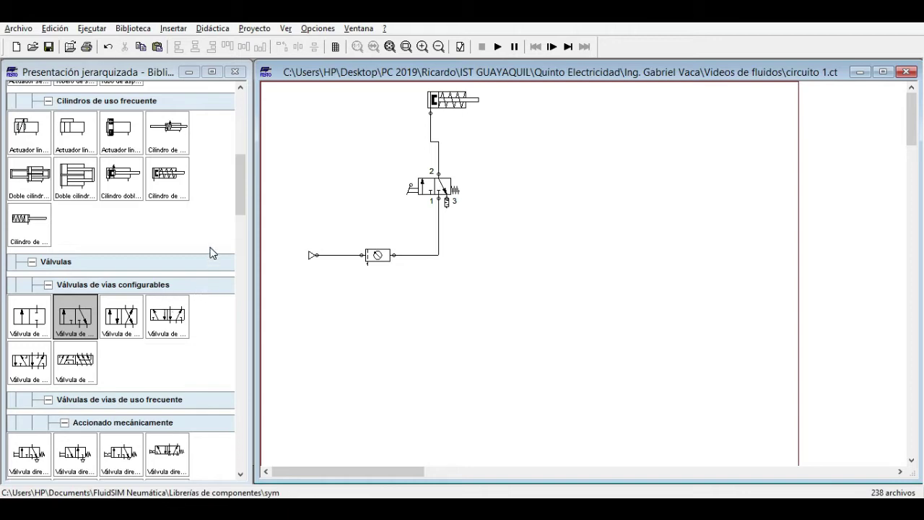
drag(239, 195, 244, 154)
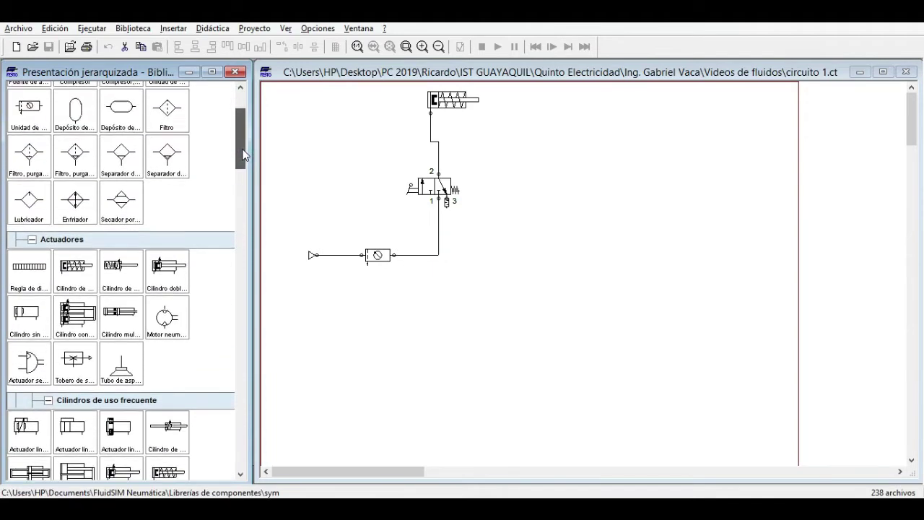
scroll(75, 429, down, 10)
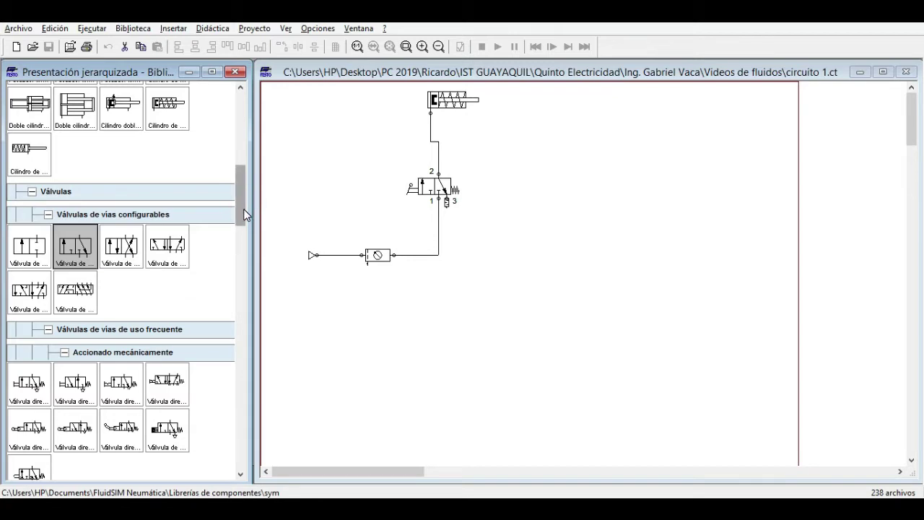
drag(243, 208, 238, 134)
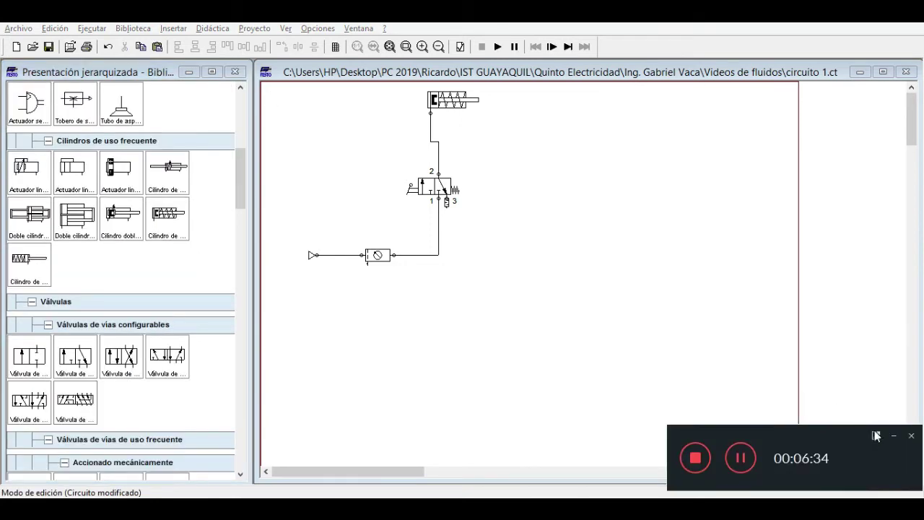
click(892, 437)
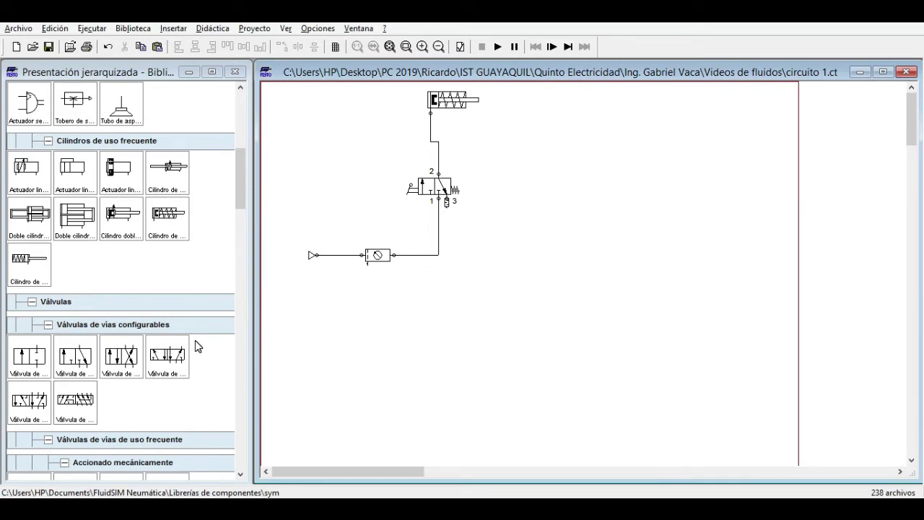
Preview the configurable 5/n-way valve from the library and place one in the empty area beside the circuit.
click(176, 350)
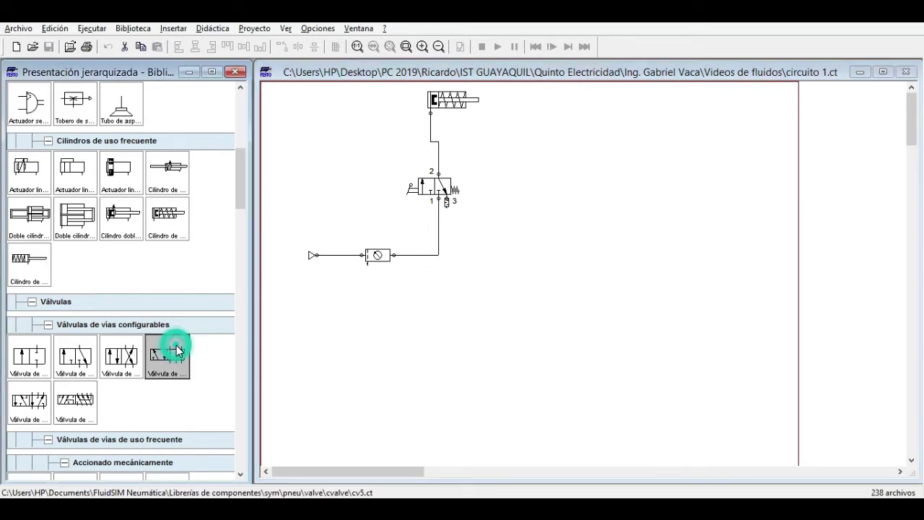
double_click(175, 351)
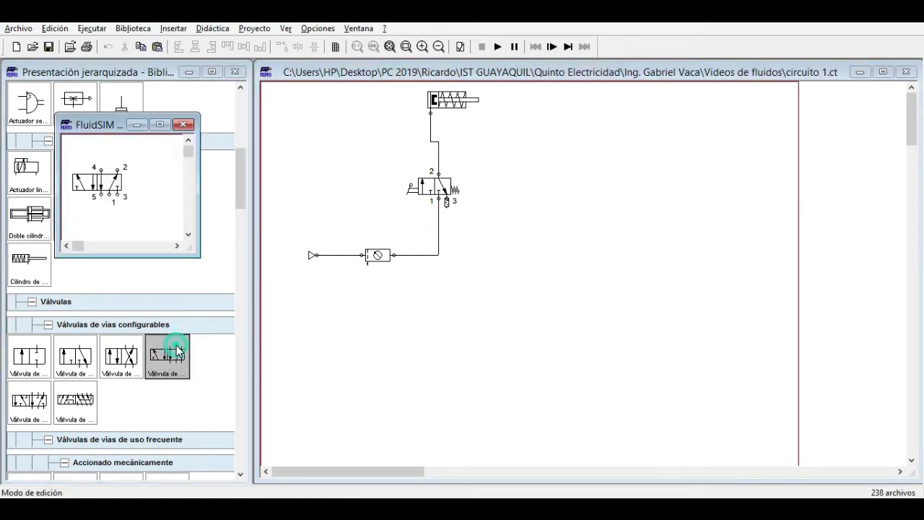
click(184, 124)
drag(183, 347, 576, 220)
click(678, 247)
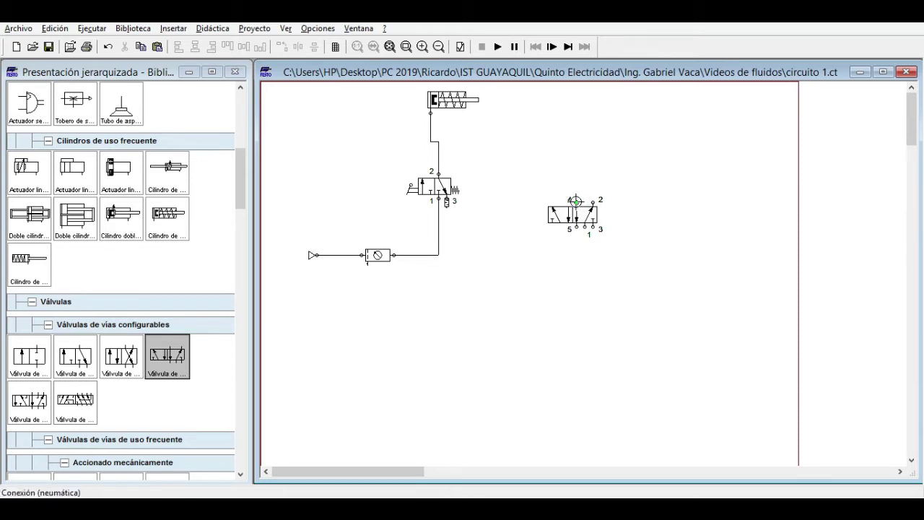
Inspect the connection points of the placed 5/n-way valve and view its configuration.
click(575, 201)
click(696, 196)
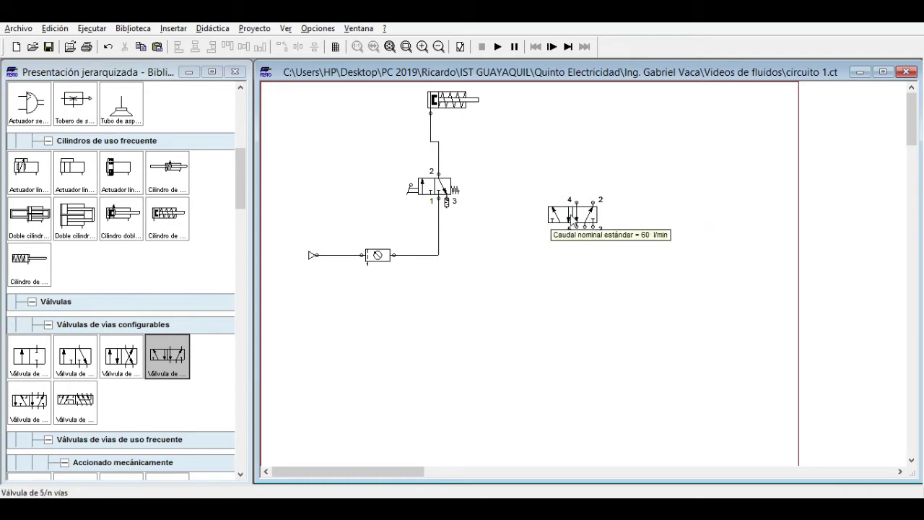
click(636, 226)
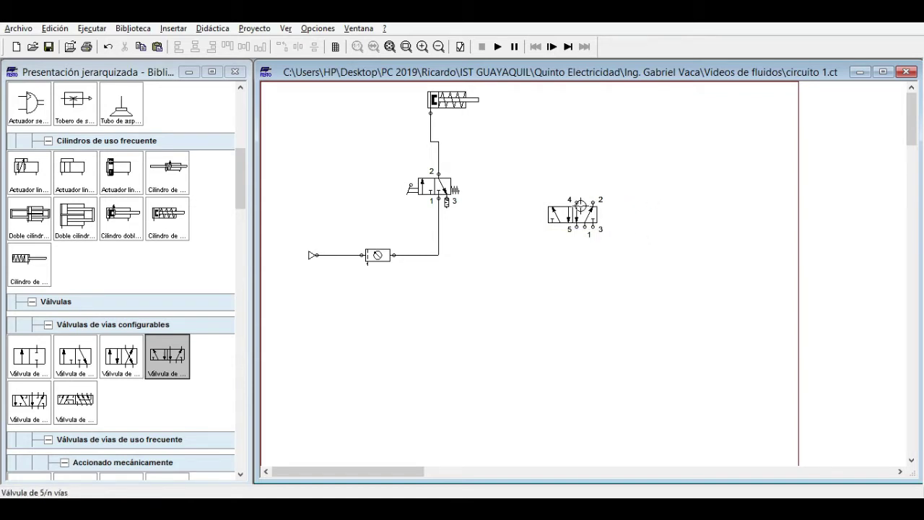
double_click(564, 217)
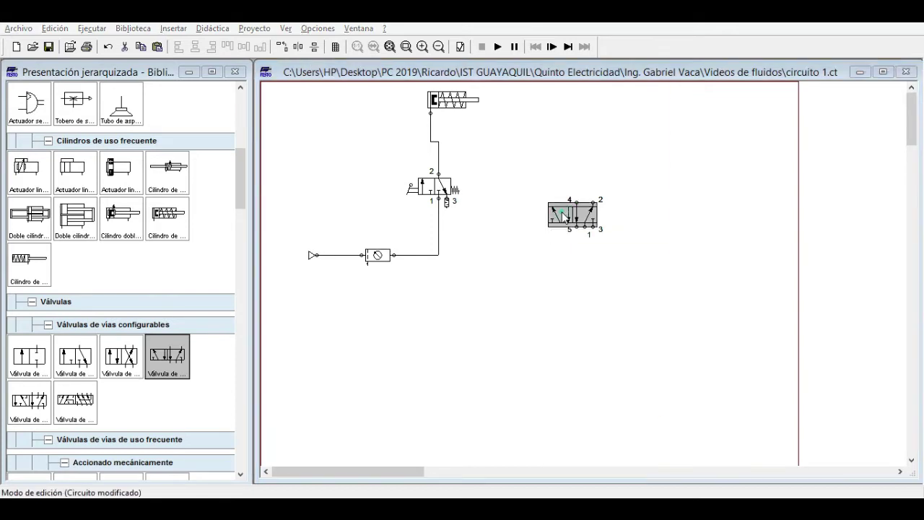
click(657, 85)
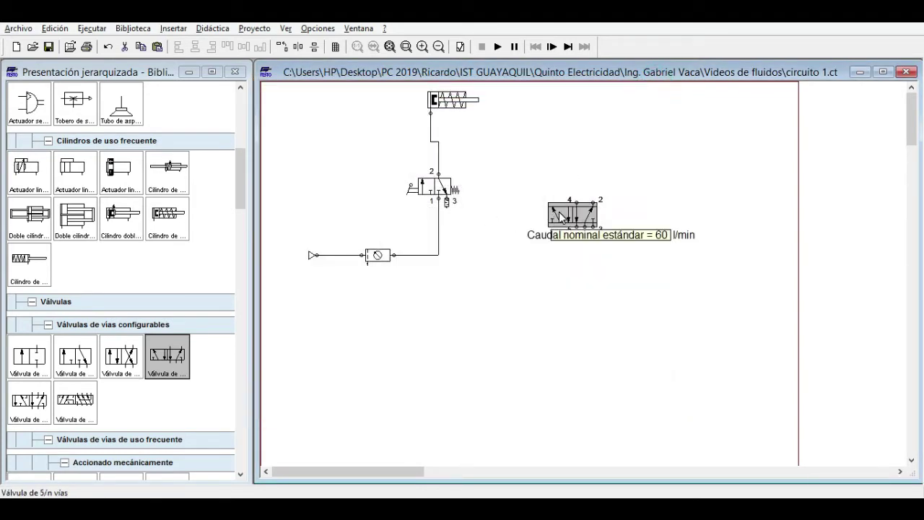
Read the component description of the 5/n-way valve and close it.
right_click(562, 218)
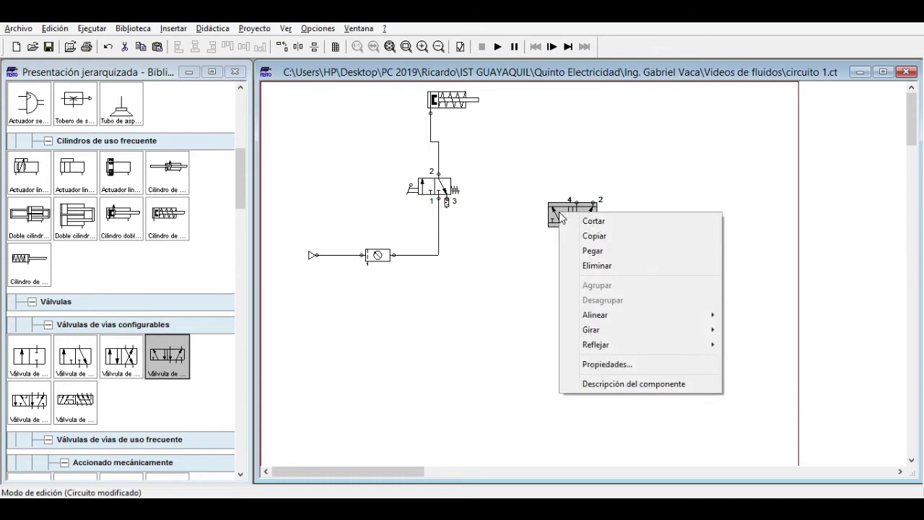
click(603, 383)
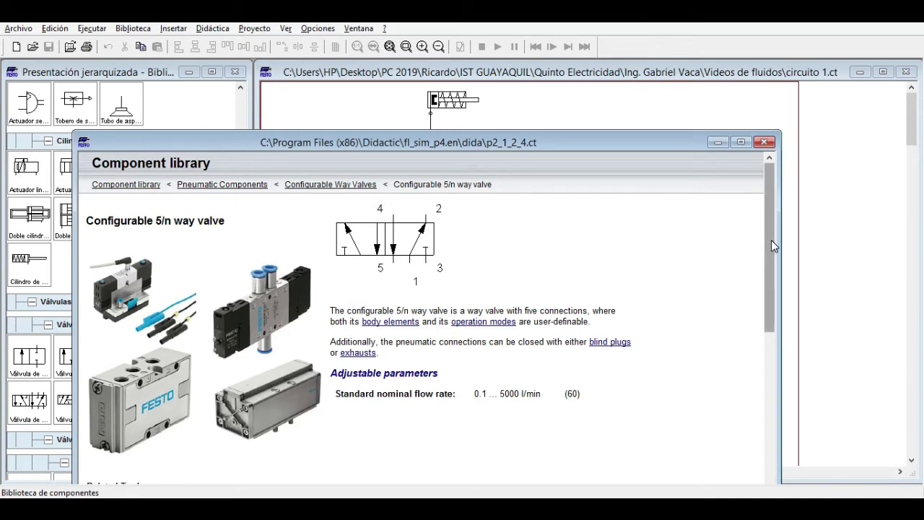
mouse_move(771, 240)
mouse_down()
mouse_move(767, 276)
mouse_move(769, 232)
mouse_move(756, 231)
mouse_up()
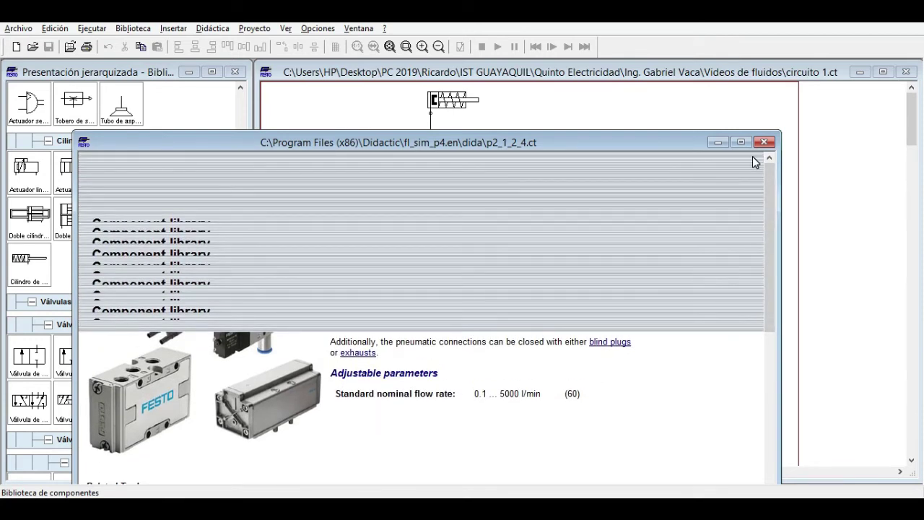
click(764, 141)
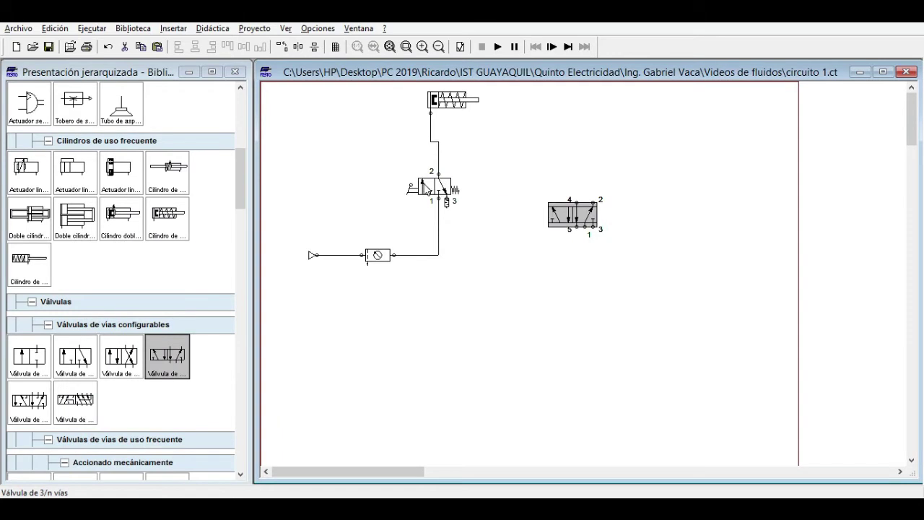
Read the component description of the circuit's 3/n-way valve through to its related topics, and return to the circuit.
click(426, 189)
right_click(425, 189)
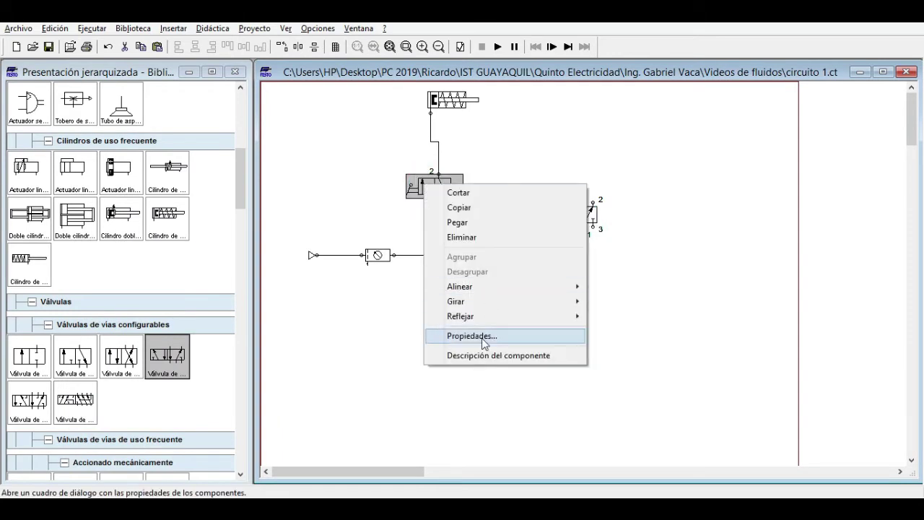
click(465, 355)
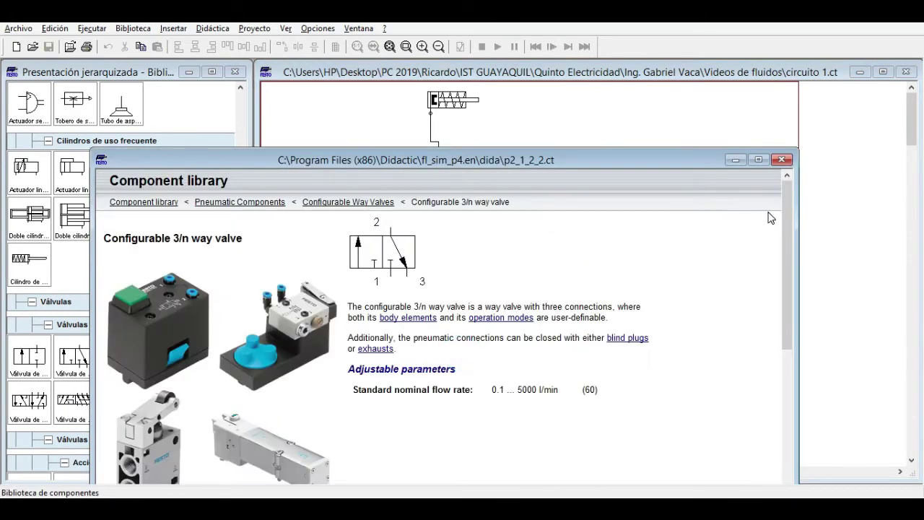
drag(784, 211, 786, 262)
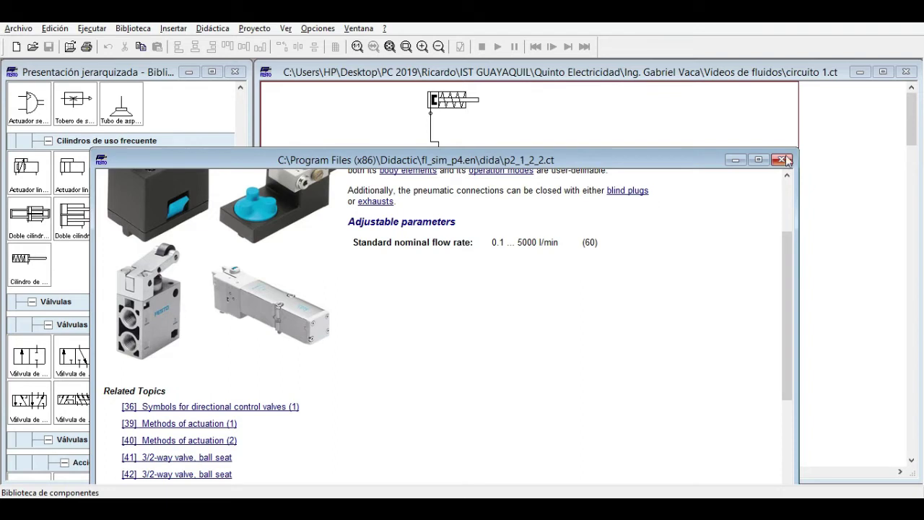
click(735, 160)
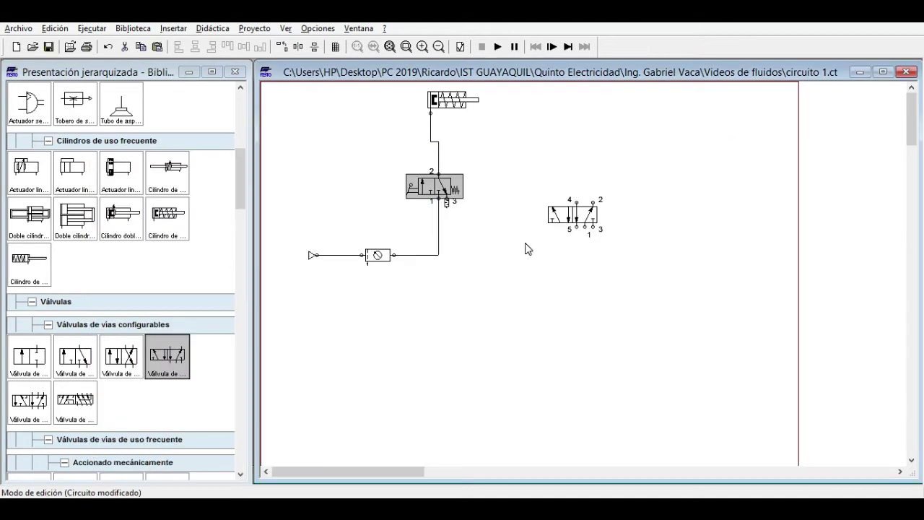
click(546, 283)
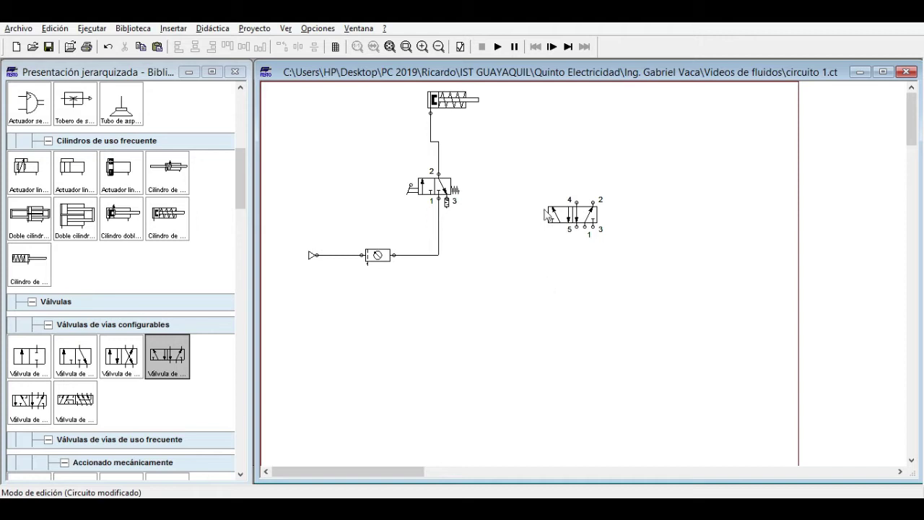
Try to start the simulation with the unconnected 5/n-way valve in place, cancel it, and delete that valve.
click(497, 50)
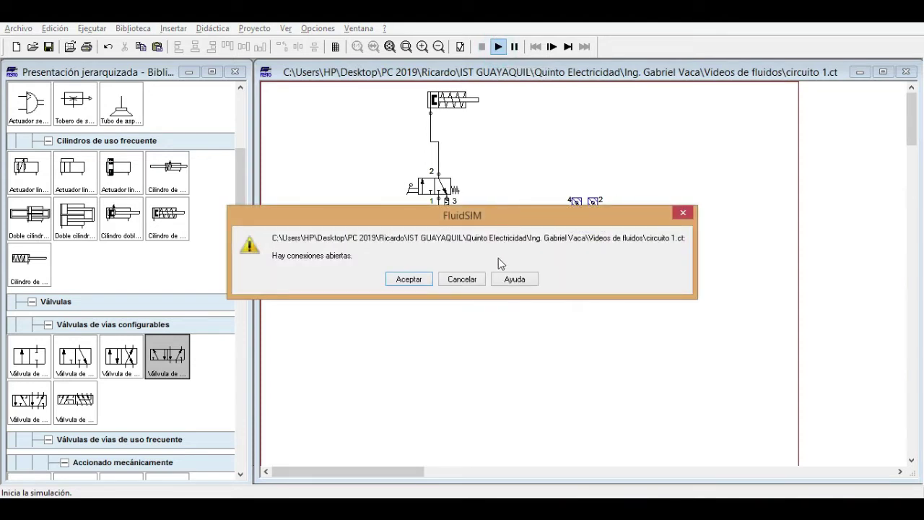
drag(469, 213, 432, 57)
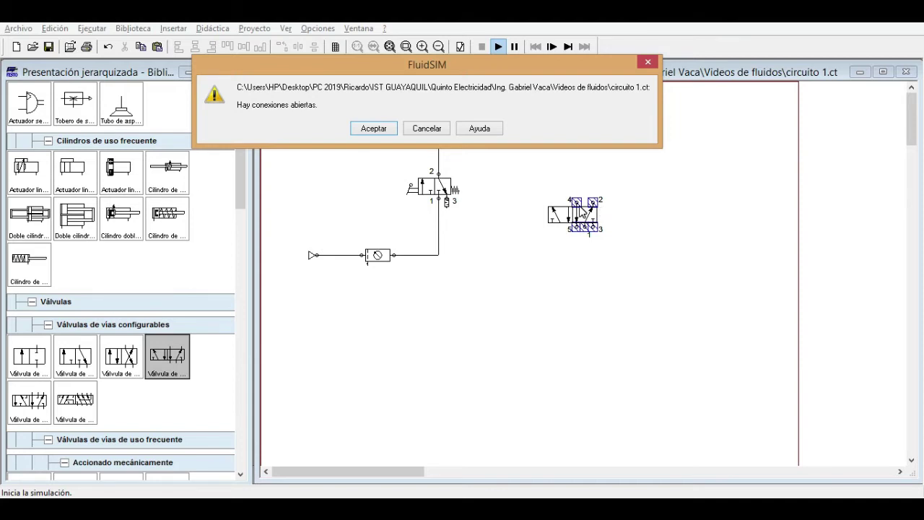
click(443, 132)
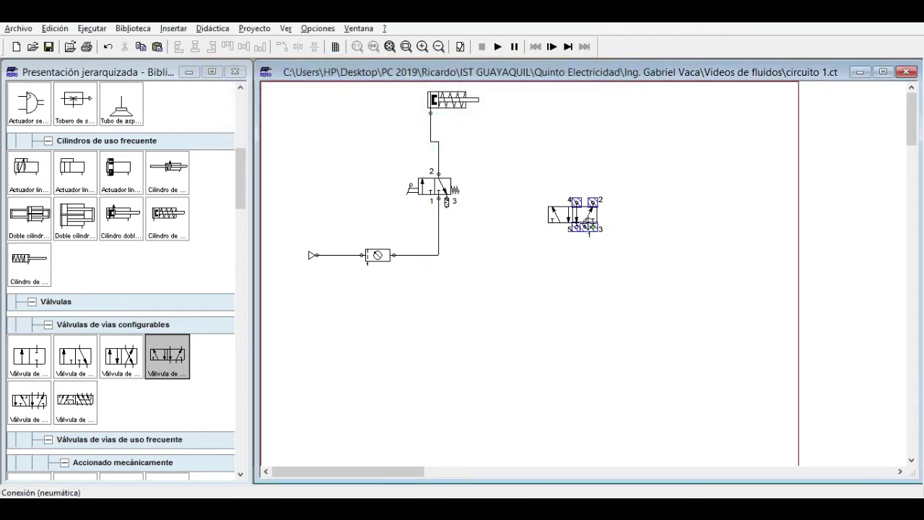
click(568, 224)
key(Delete)
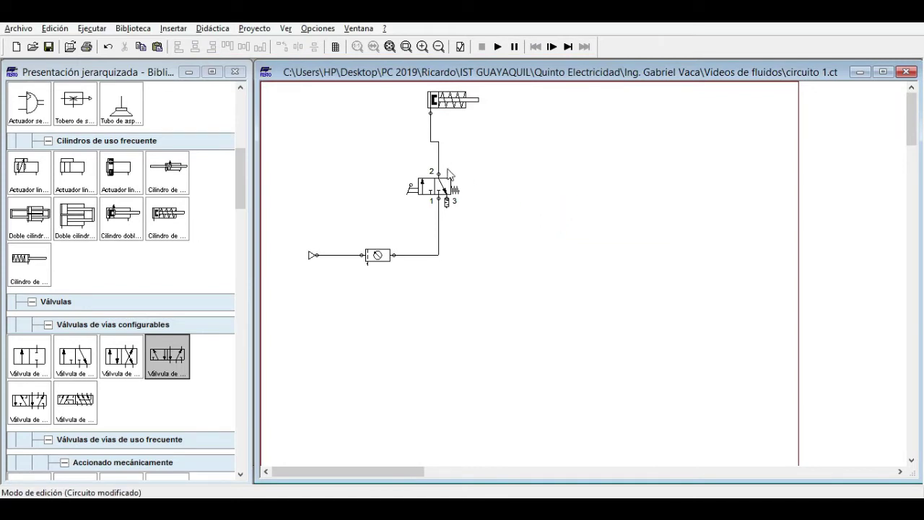
Simulate the circuit, actuate the 3/n-way valve's lever to operate the single-acting cylinder, and stop the simulation.
click(498, 47)
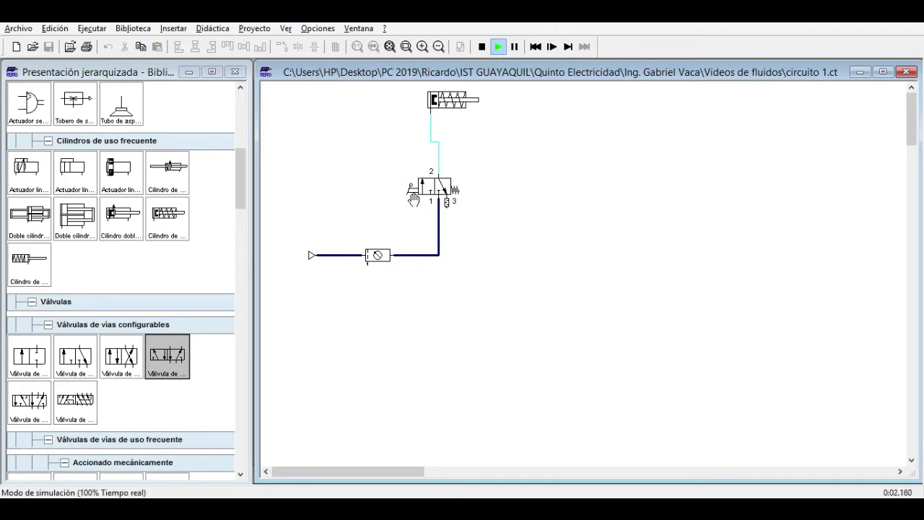
click(412, 189)
click(481, 47)
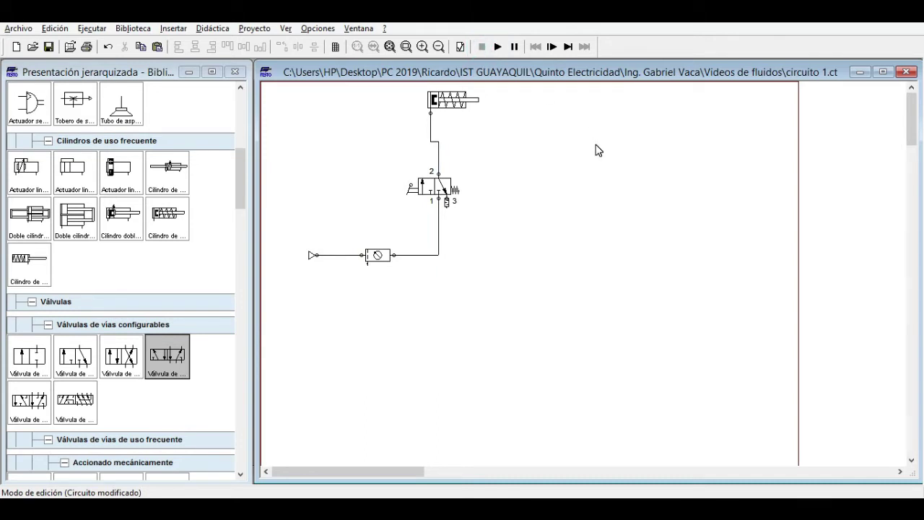
mouse_move(456, 110)
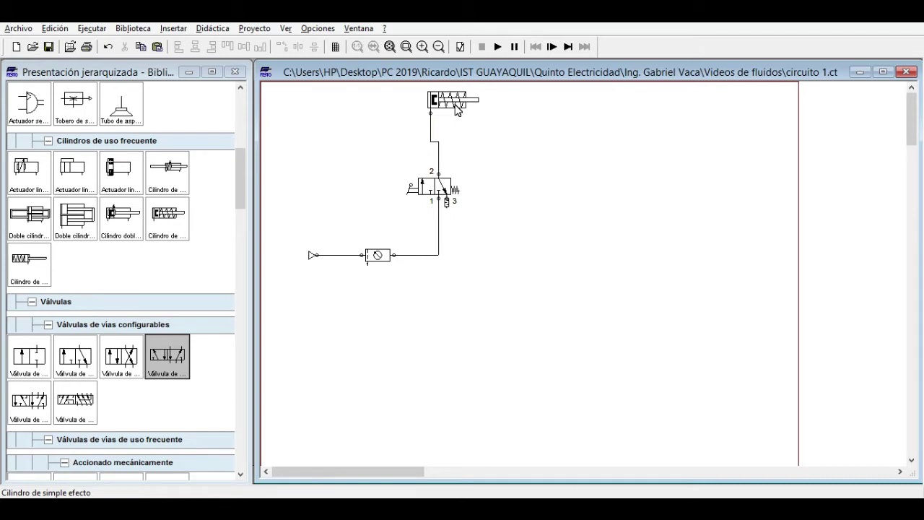
Examine the single-acting cylinder's configuration and parameter settings, and close them without changes.
click(457, 108)
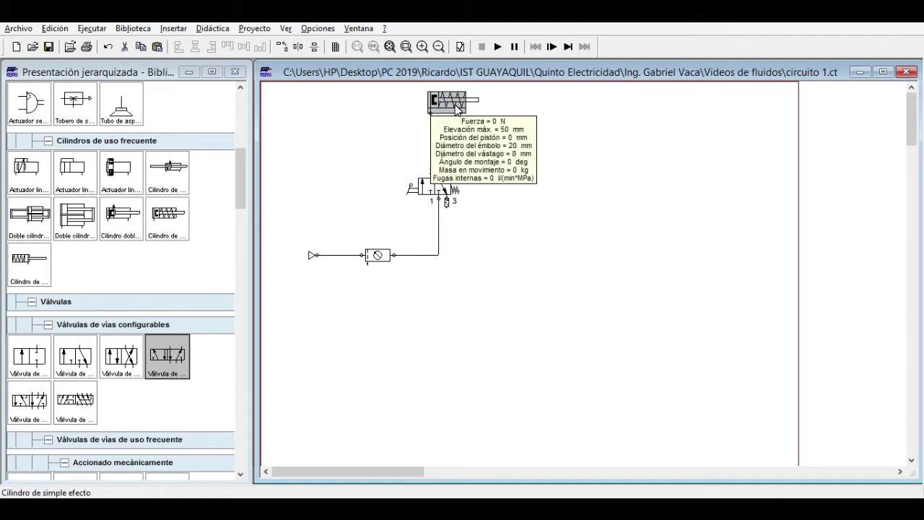
double_click(456, 108)
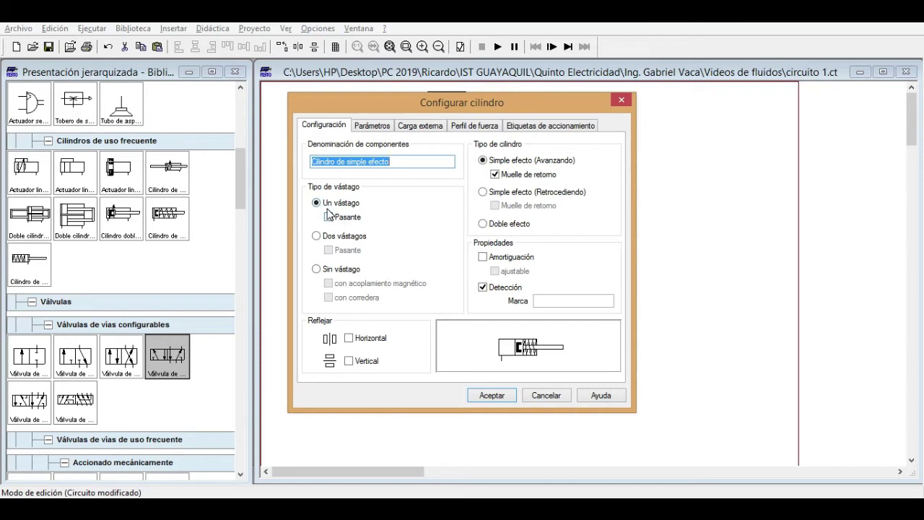
click(499, 162)
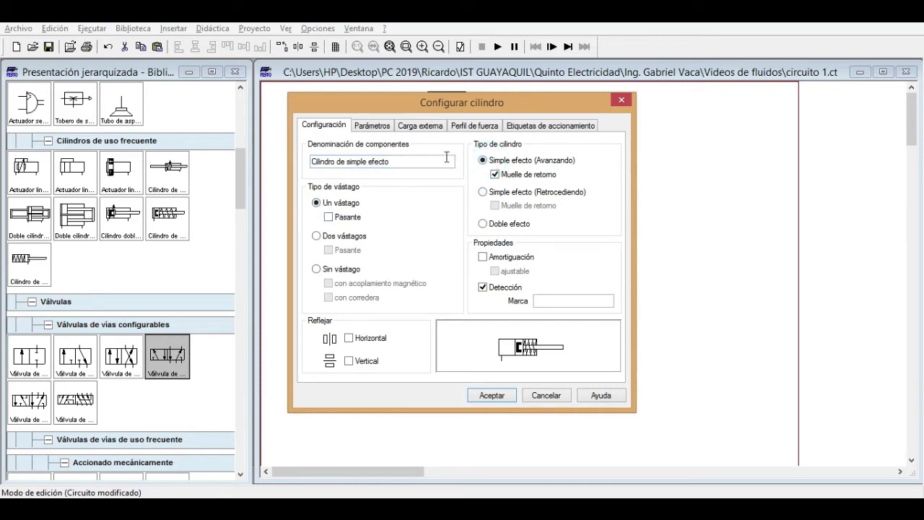
click(373, 130)
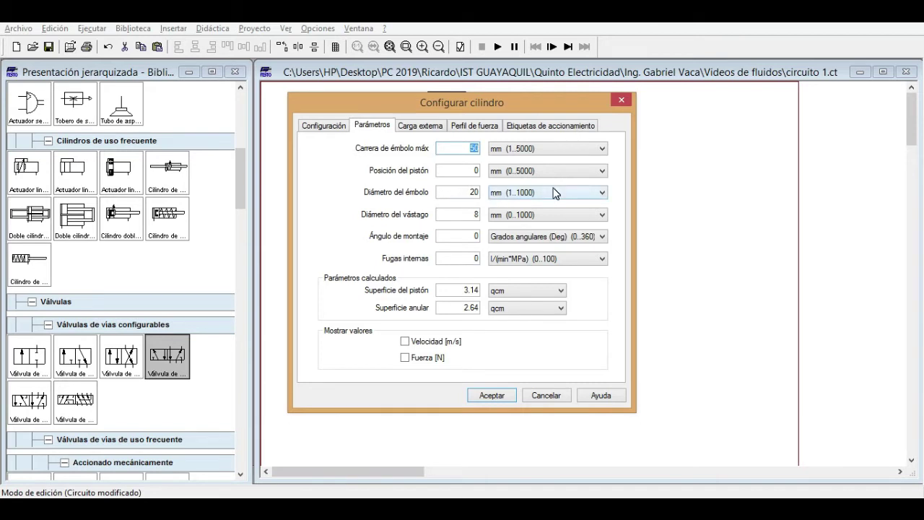
click(623, 104)
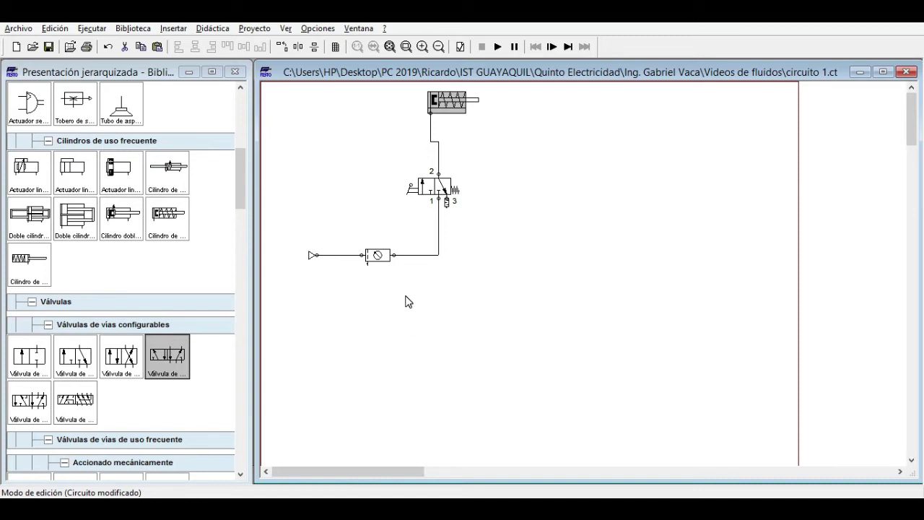
click(510, 279)
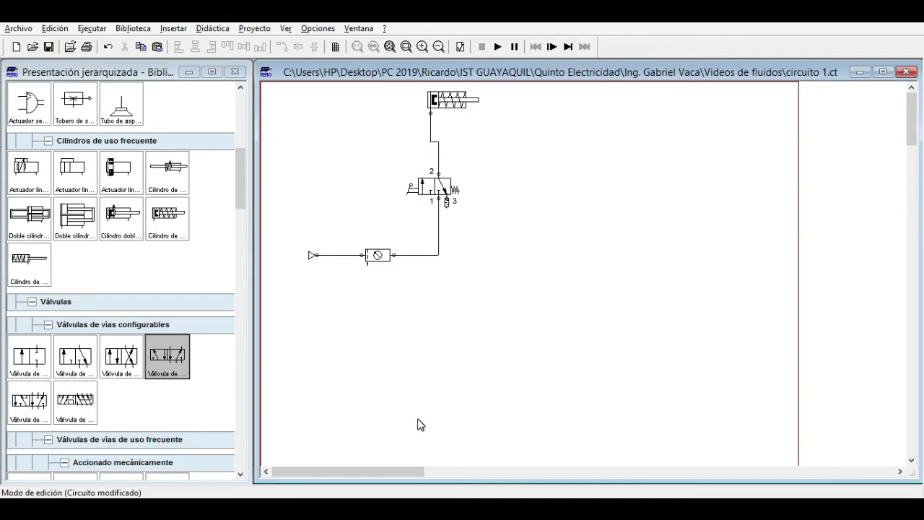
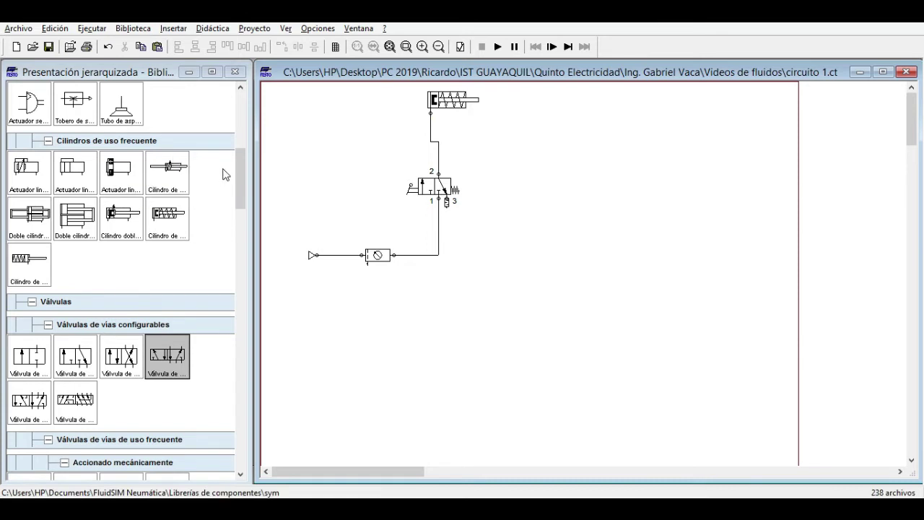
Place a double-acting cylinder from the frequently used cylinders on the sheet, above and to the right of the 3/n-way valve.
drag(239, 175, 239, 173)
click(127, 238)
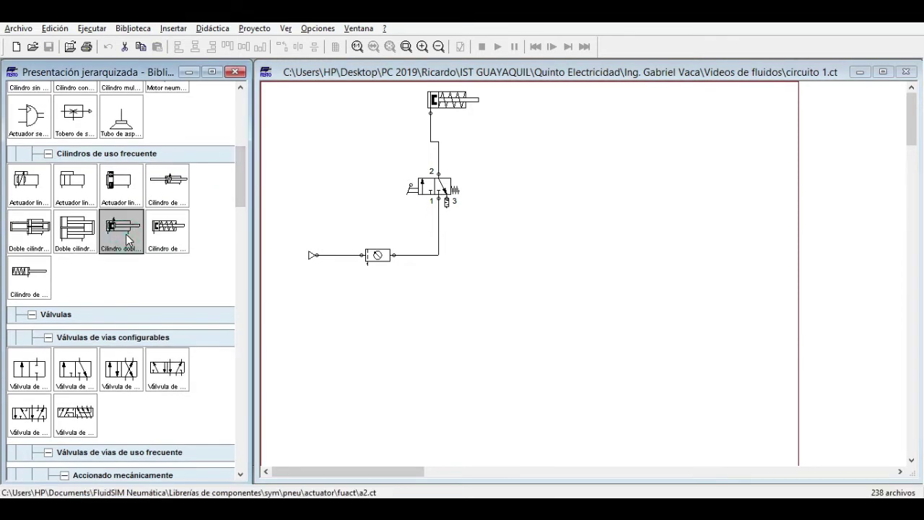
drag(127, 238, 525, 171)
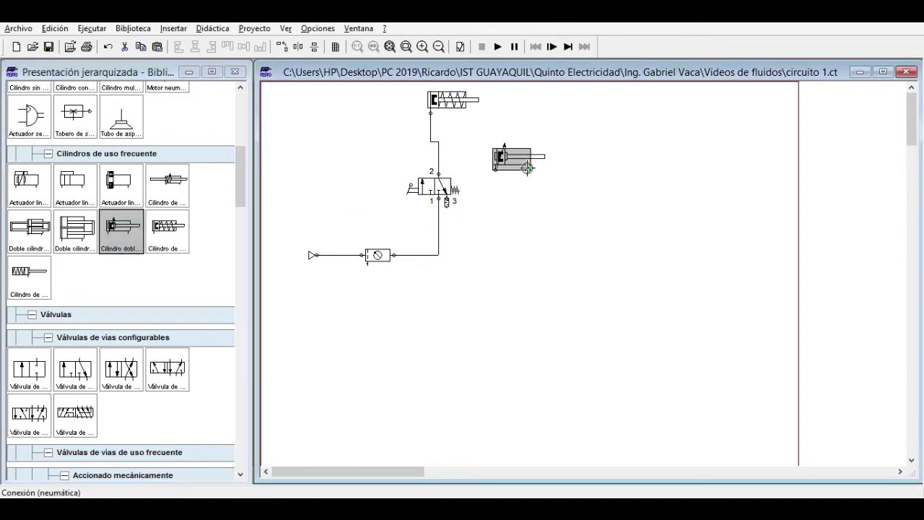
click(565, 176)
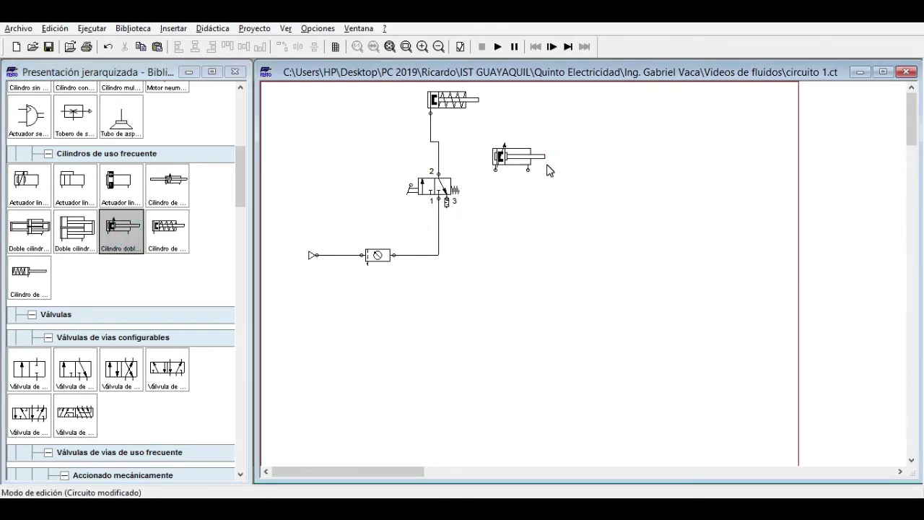
Try the Simple efecto (Avanzando) type in the double-acting cylinder's configuration, discard the change, and delete that cylinder.
double_click(519, 163)
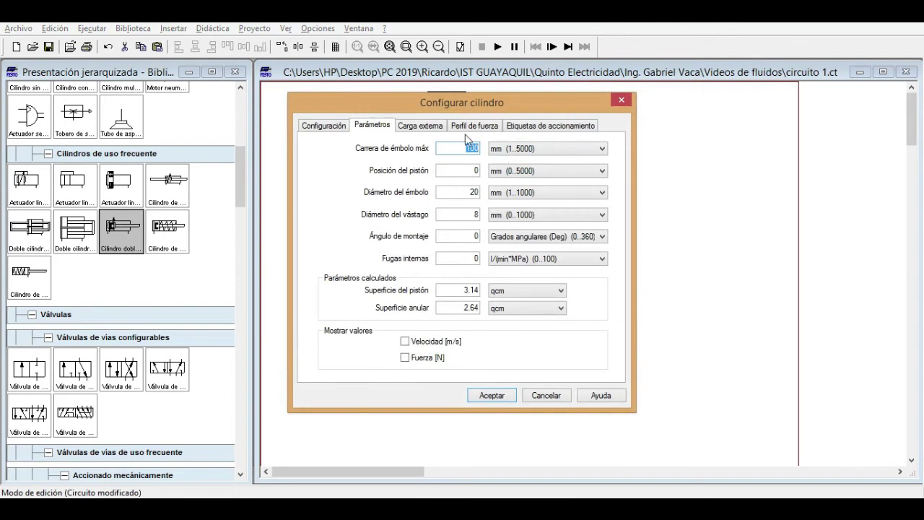
click(311, 127)
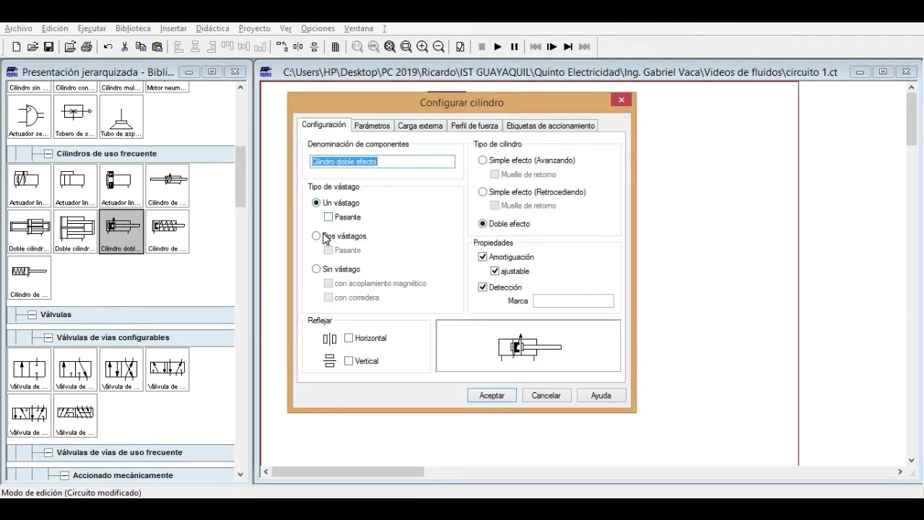
click(494, 165)
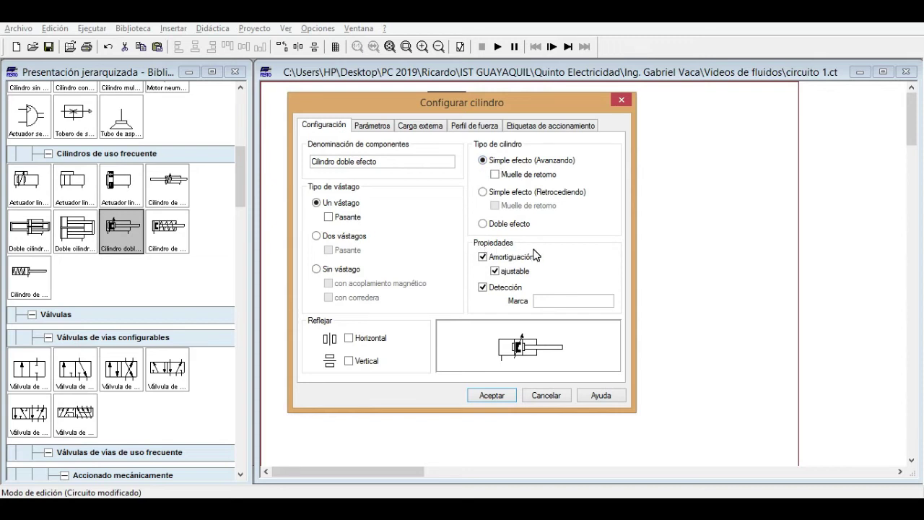
click(621, 101)
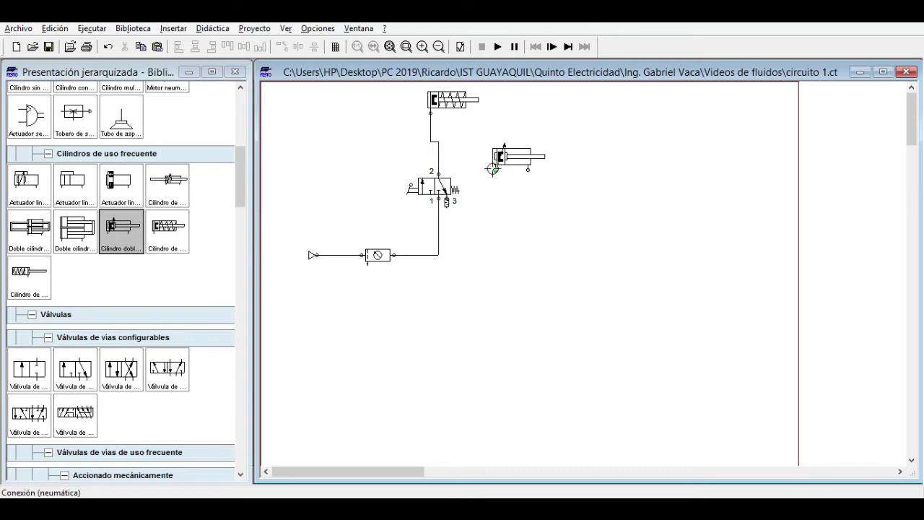
click(508, 169)
key(Delete)
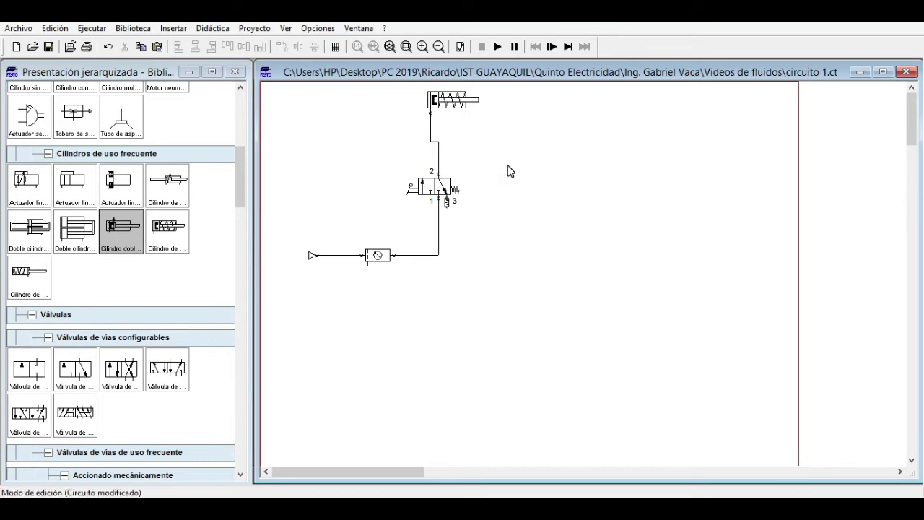
Place a Válvula antirretorno estranguladora from the shut-off and flow control valves to the right of the circuit.
drag(239, 177, 240, 244)
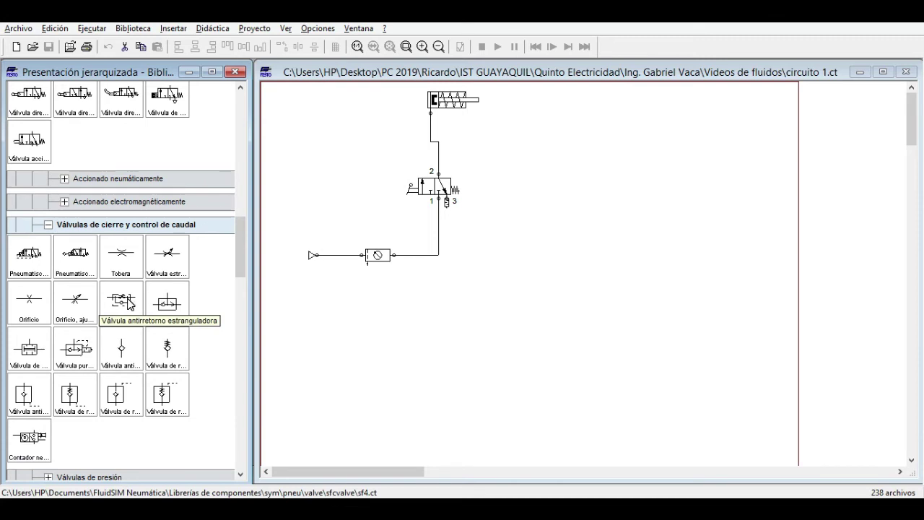
drag(130, 303, 517, 227)
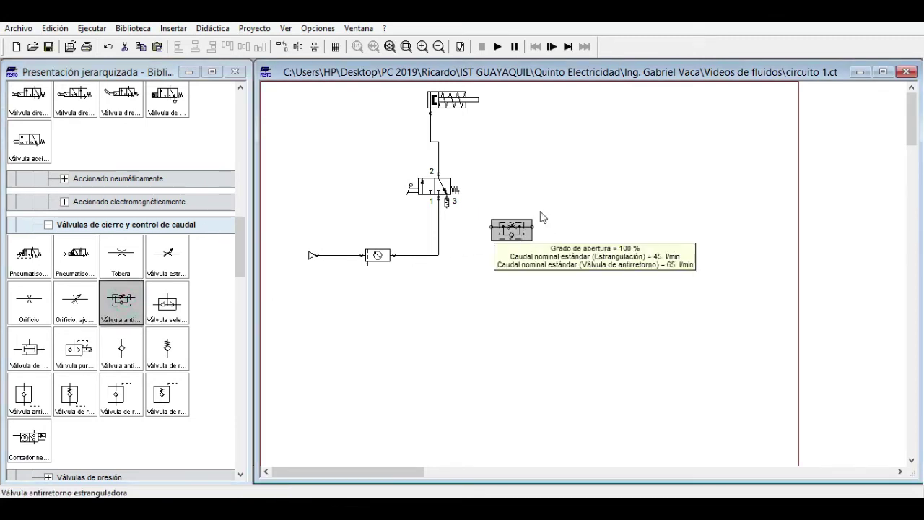
click(573, 196)
click(516, 230)
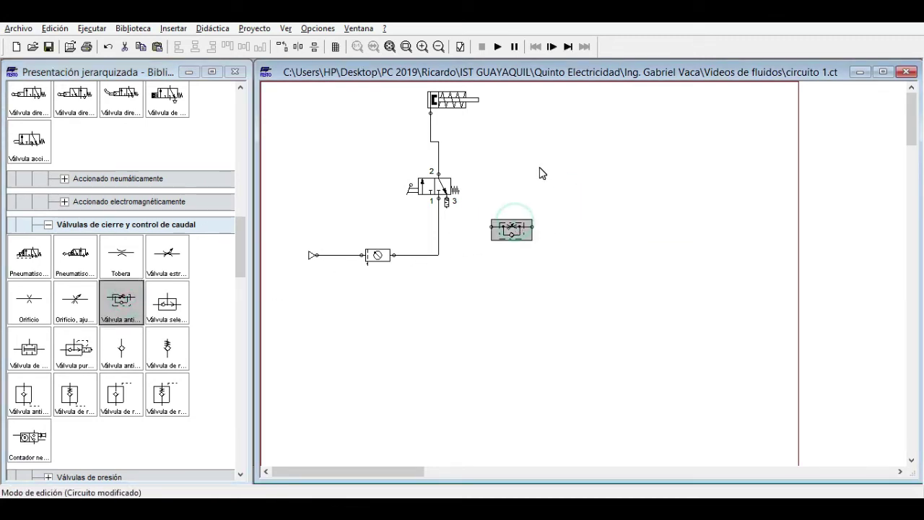
Set the opening degree of the placed Válvula antirretorno estranguladora to 2 %.
click(512, 234)
double_click(512, 234)
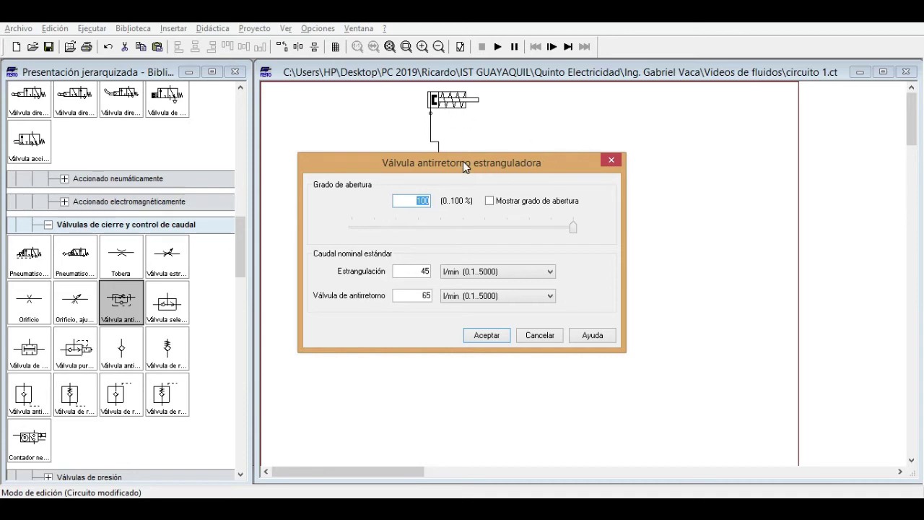
text(2)
key(Return)
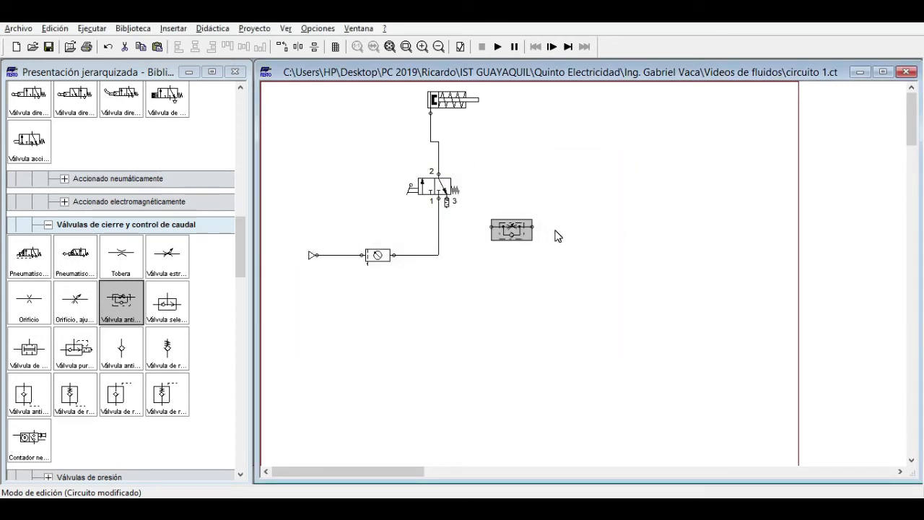
click(555, 230)
Place a second Válvula antirretorno estranguladora to the right of the first and accept its settings.
click(122, 299)
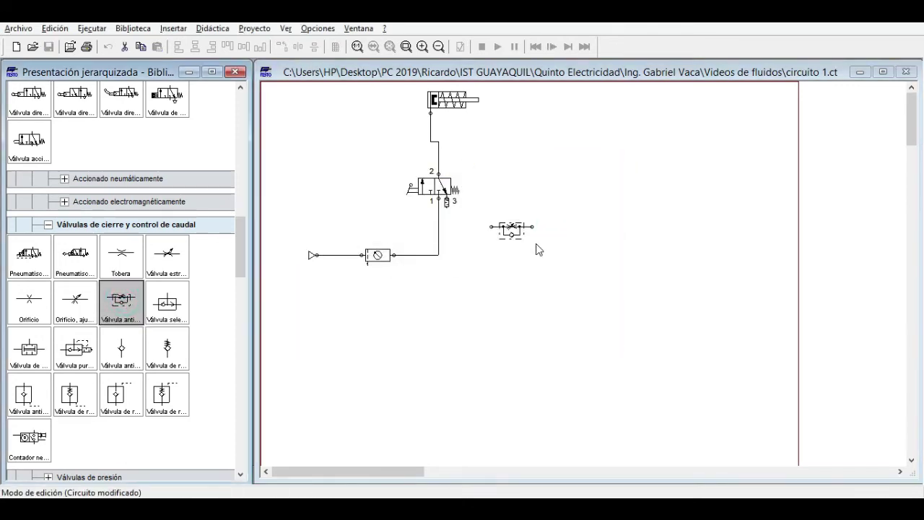
drag(121, 299, 605, 243)
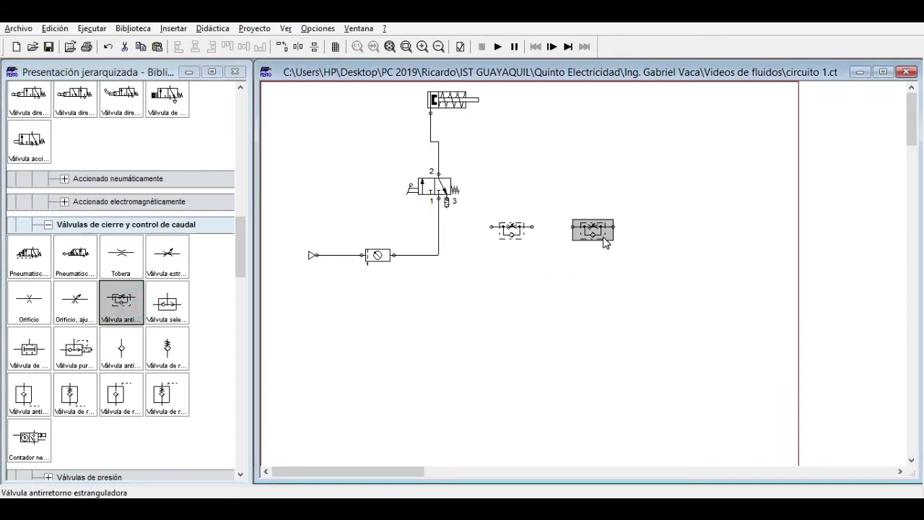
double_click(605, 243)
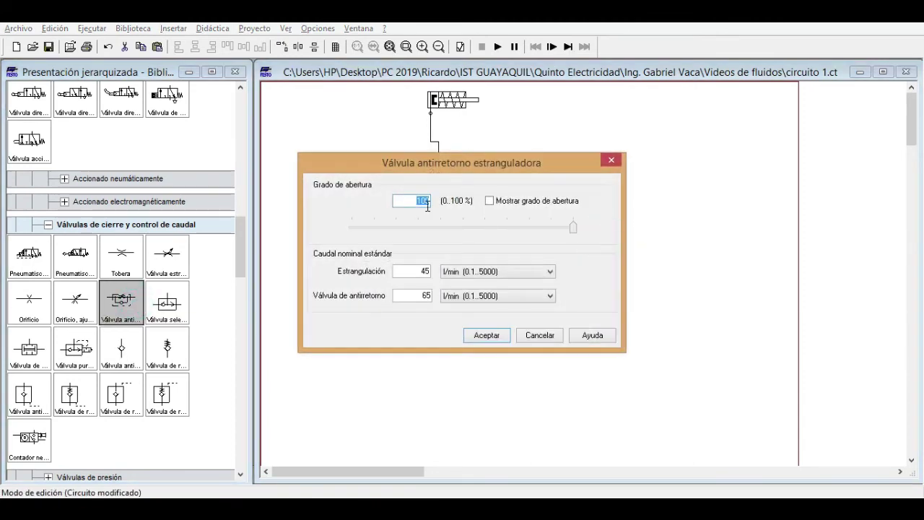
key(Return)
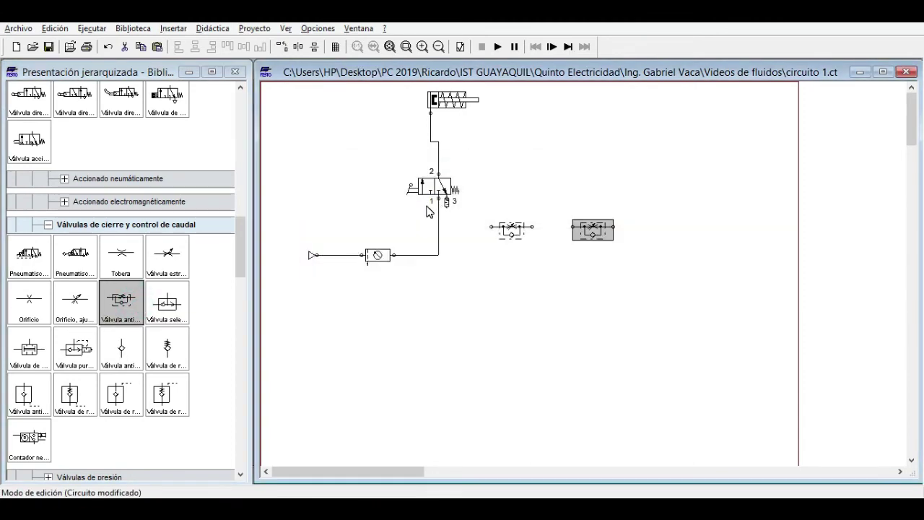
click(653, 238)
click(602, 236)
Place a Válvula estranguladora on the sheet above the two throttle check valves.
click(175, 264)
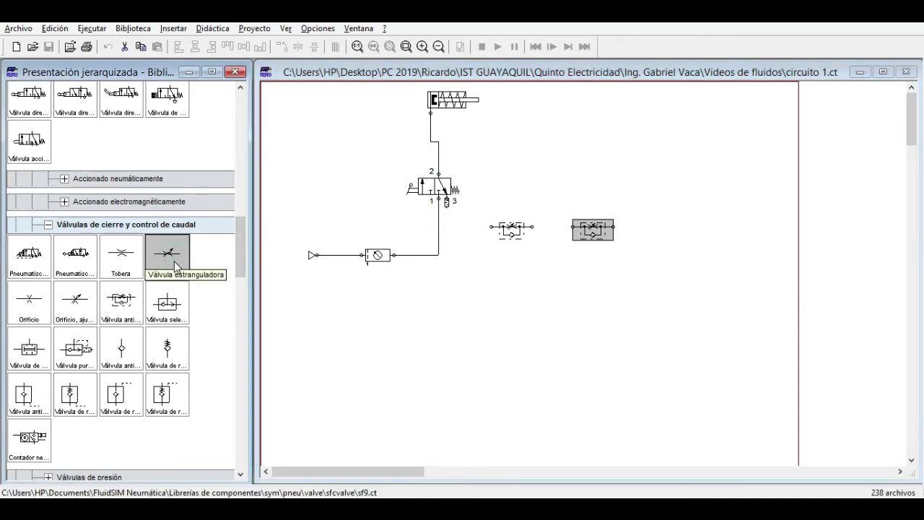
drag(174, 260, 540, 171)
click(550, 181)
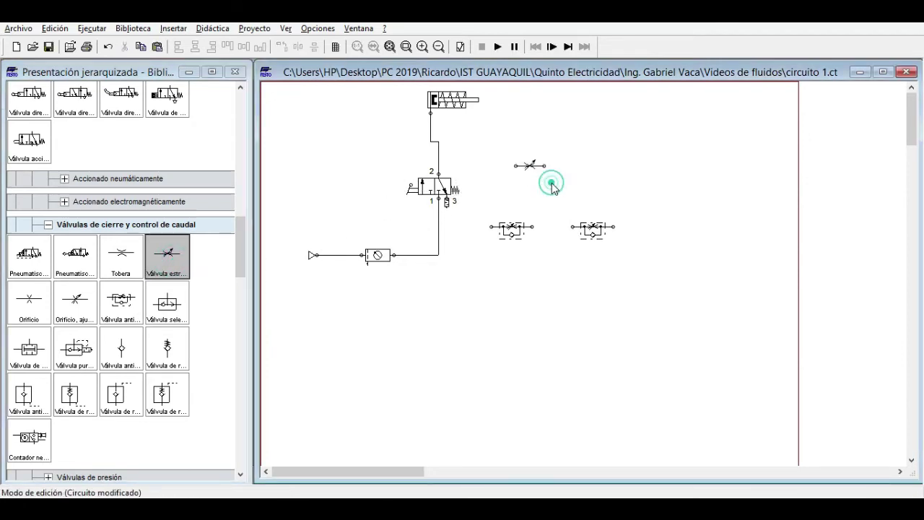
click(533, 171)
click(530, 166)
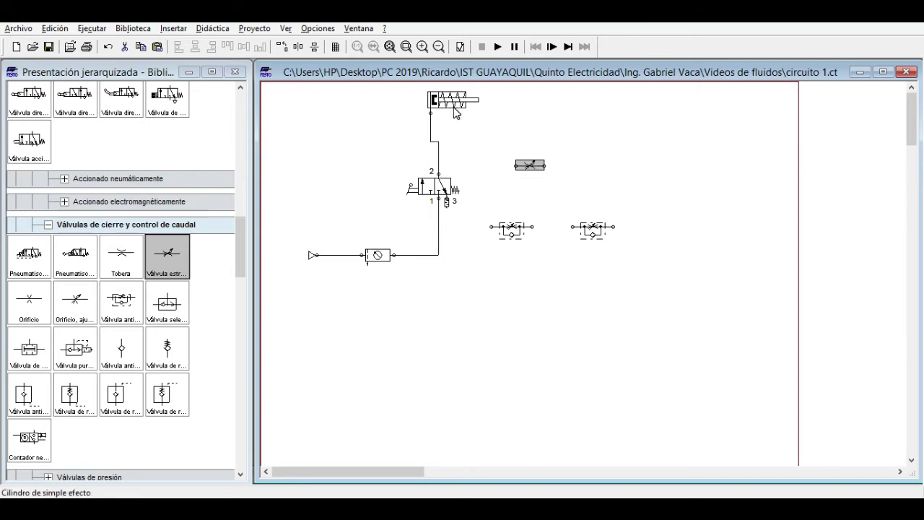
Rotate the Válvula estranguladora by 90° and move it beside the line between the cylinder and the 3/n-way valve.
mouse_move(455, 109)
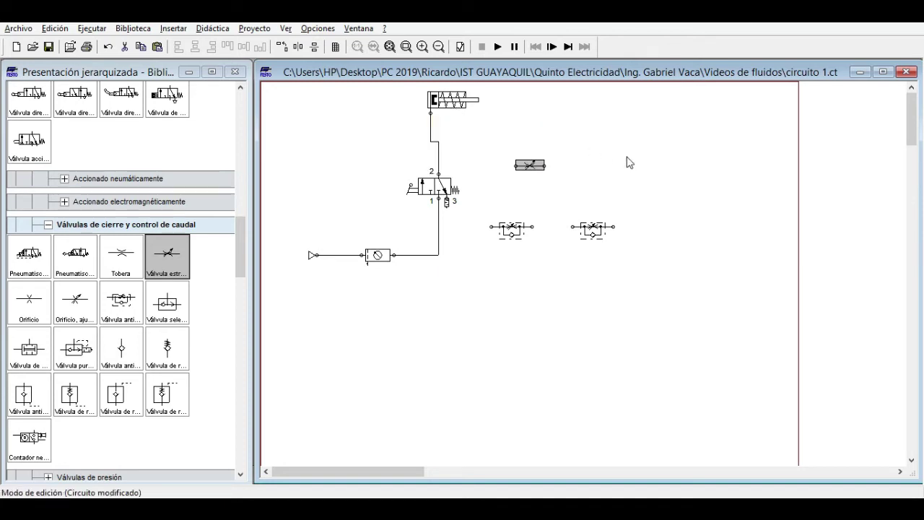
click(574, 144)
click(532, 166)
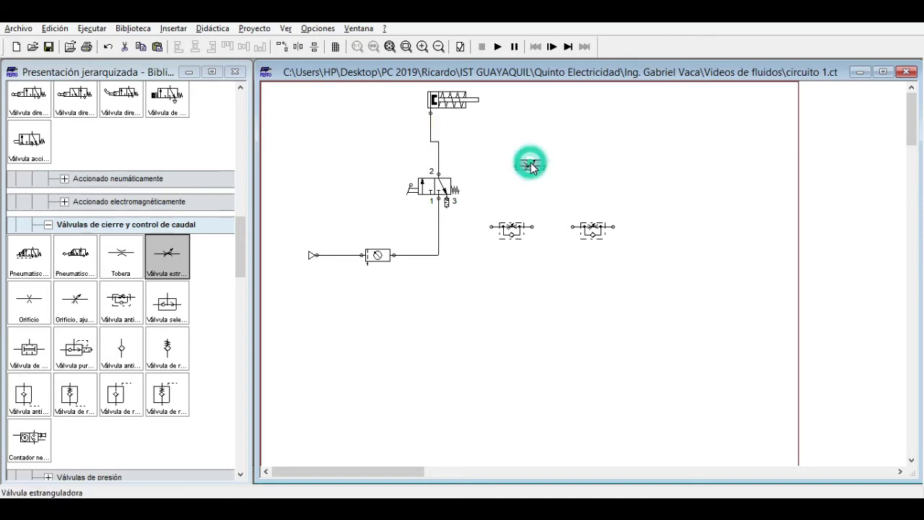
right_click(532, 165)
mouse_move(583, 280)
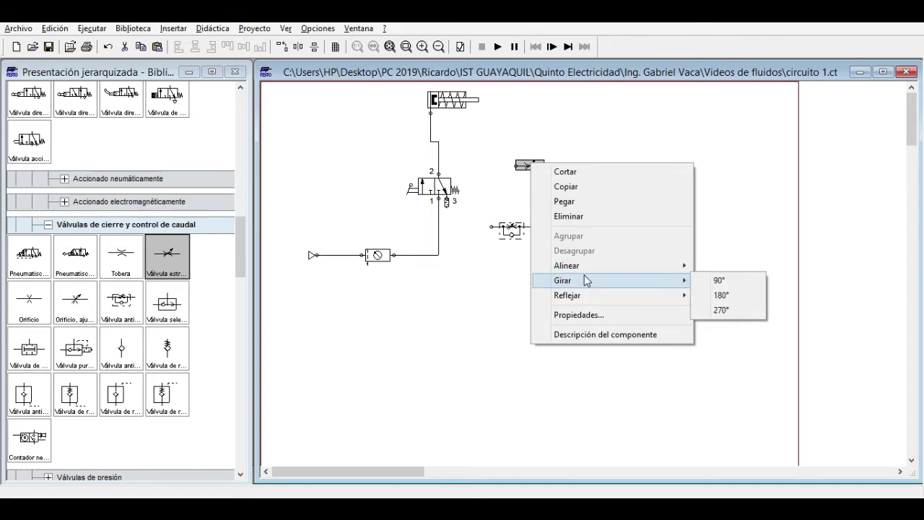
click(707, 286)
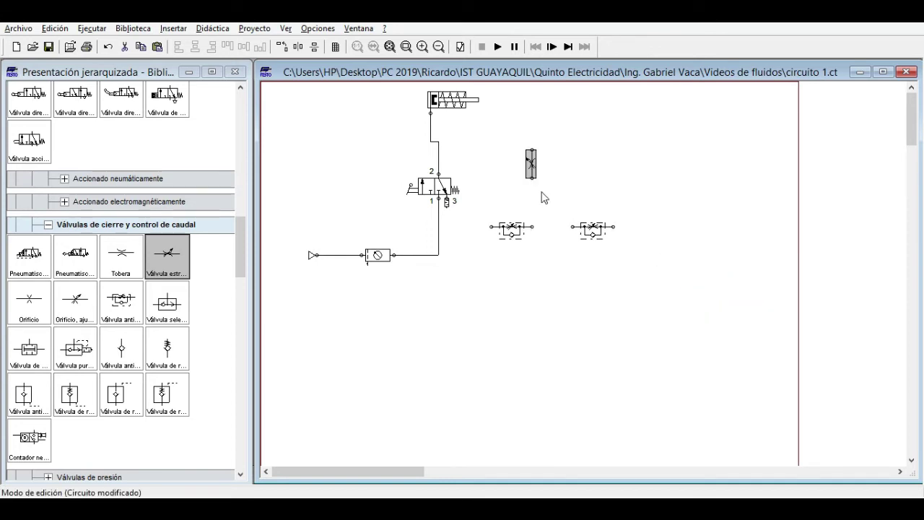
drag(532, 174, 467, 145)
click(507, 139)
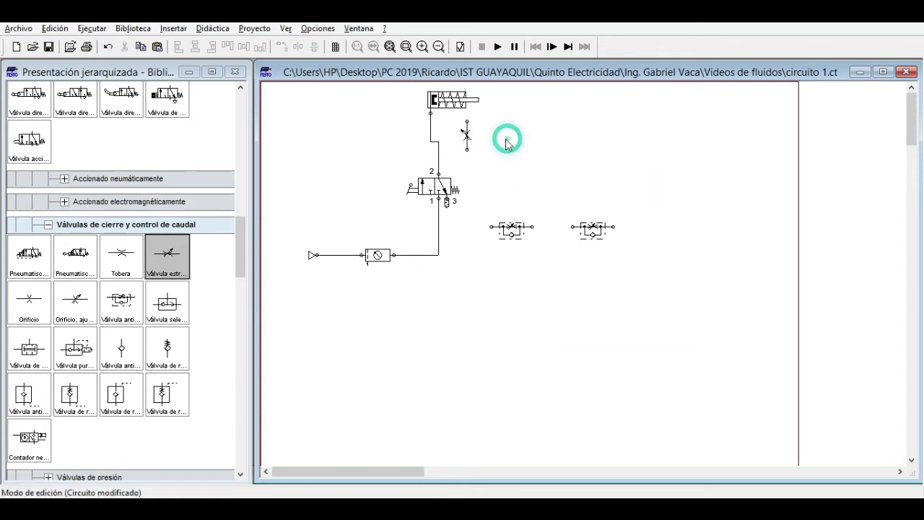
Try an opening degree of 50 in the Válvula estranguladora's settings, and close them without accepting.
click(431, 141)
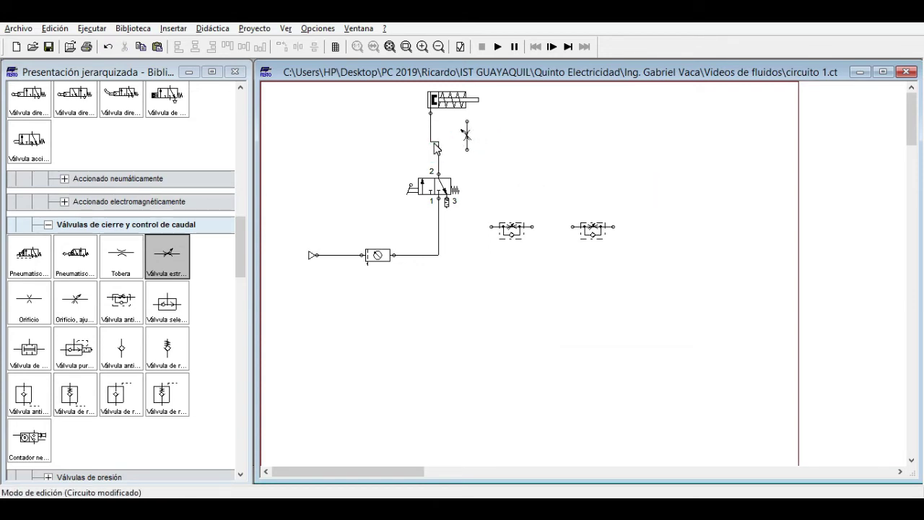
click(432, 141)
double_click(467, 144)
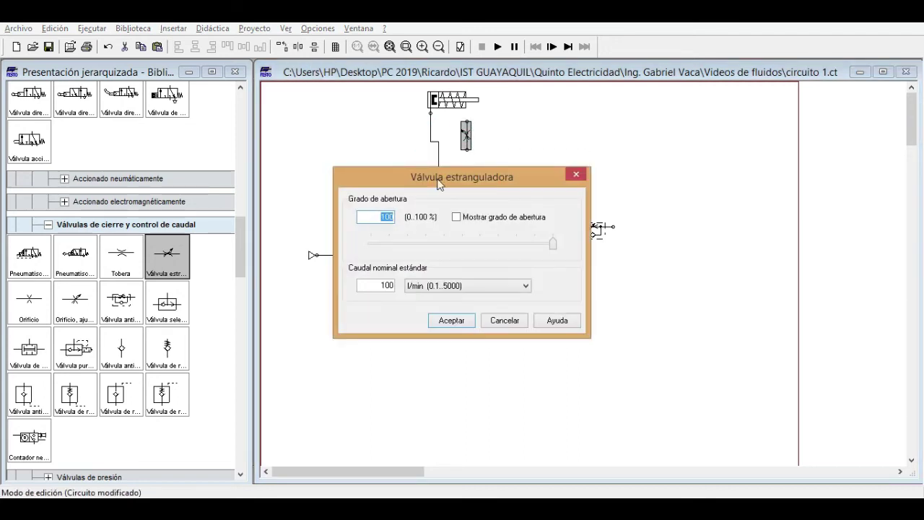
text(50)
click(569, 172)
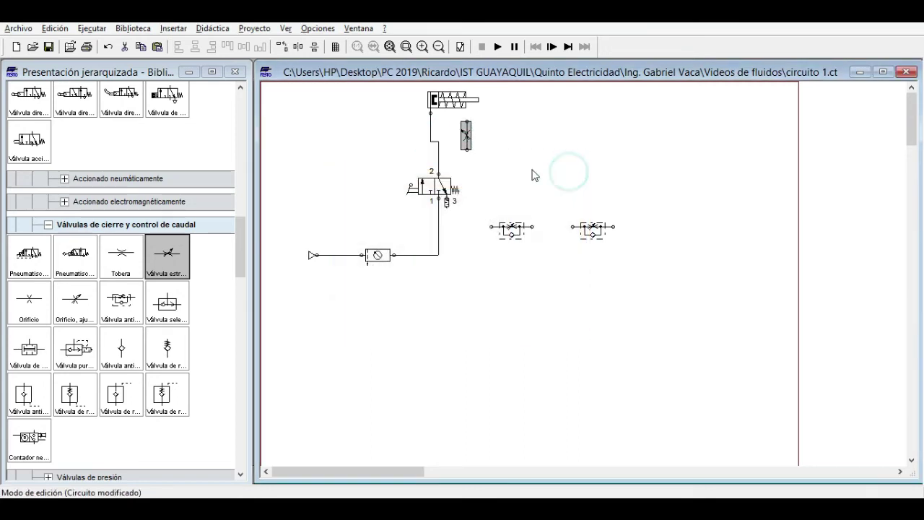
Insert the Válvula estranguladora into the line between the cylinder and the 3/n-way valve and set its opening degree to 100%.
click(438, 150)
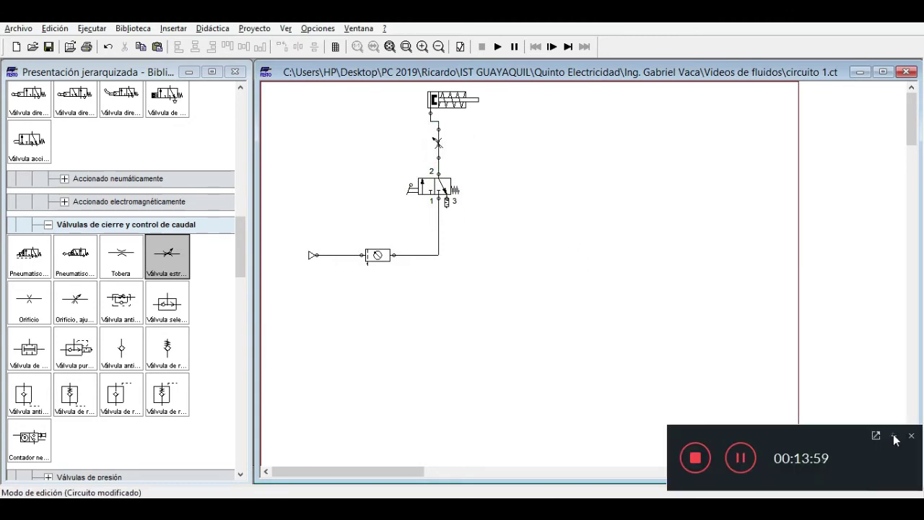
click(893, 437)
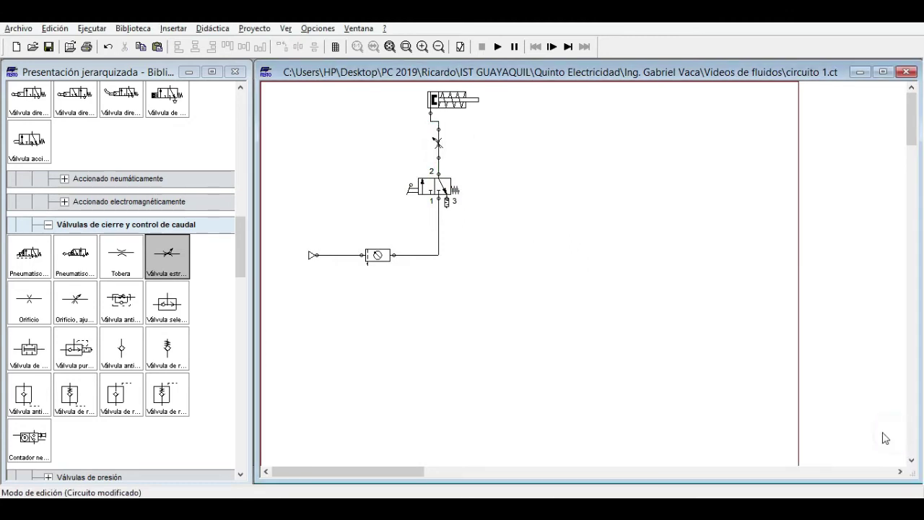
double_click(438, 143)
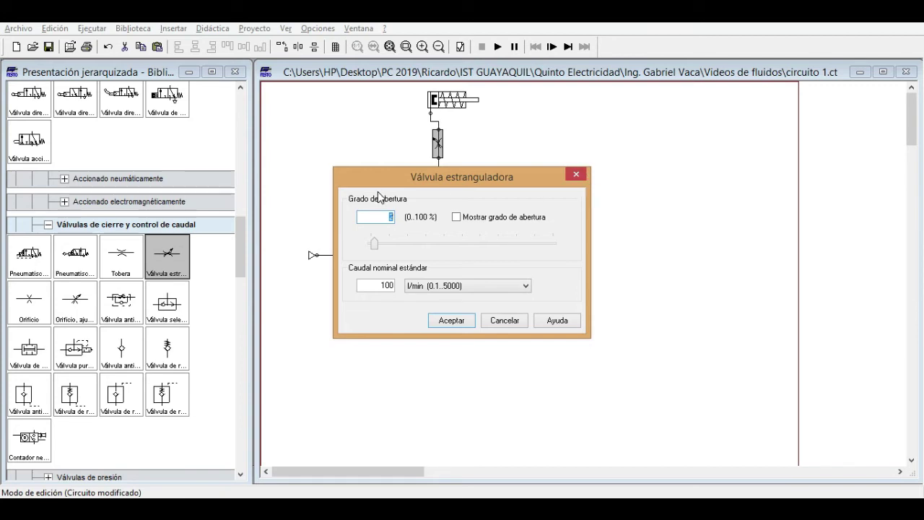
text(100)
key(Return)
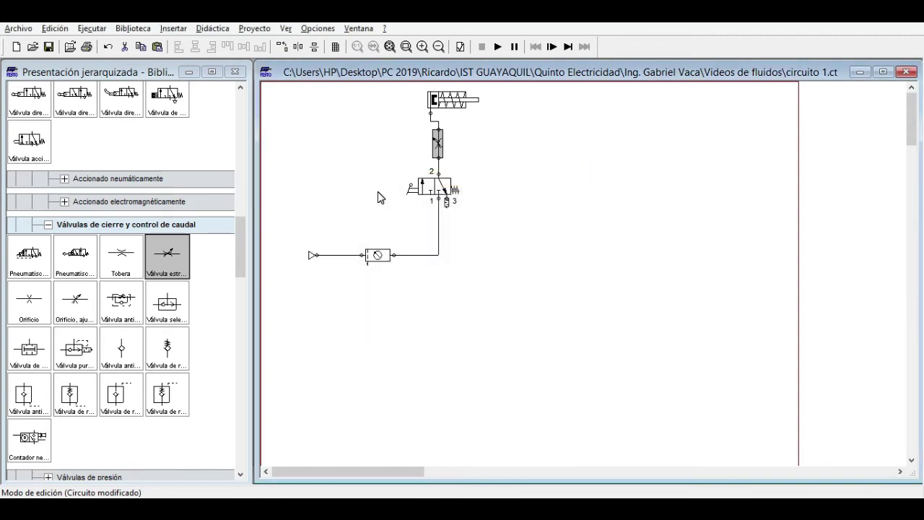
Start the simulation and set the Válvula estranguladora's opening degree to 2% while it runs.
click(498, 48)
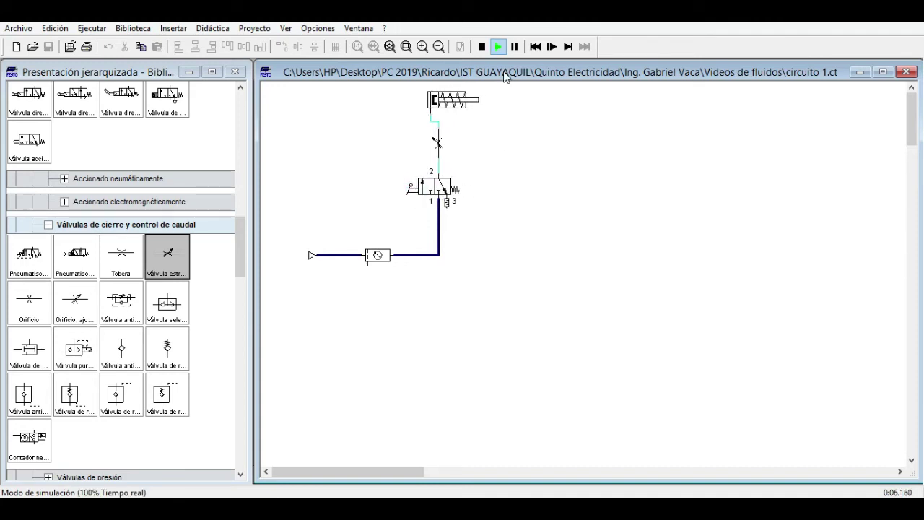
double_click(437, 143)
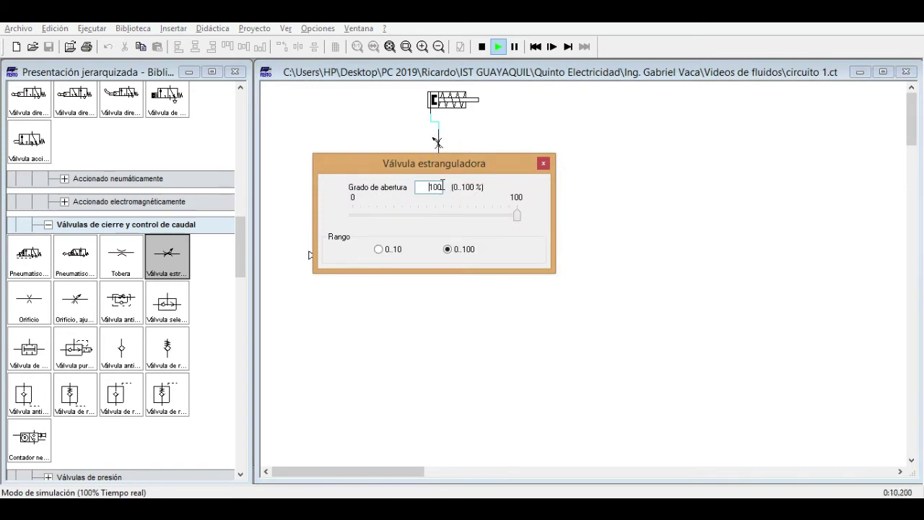
double_click(437, 187)
key(BackSpace)
text(2)
key(Return)
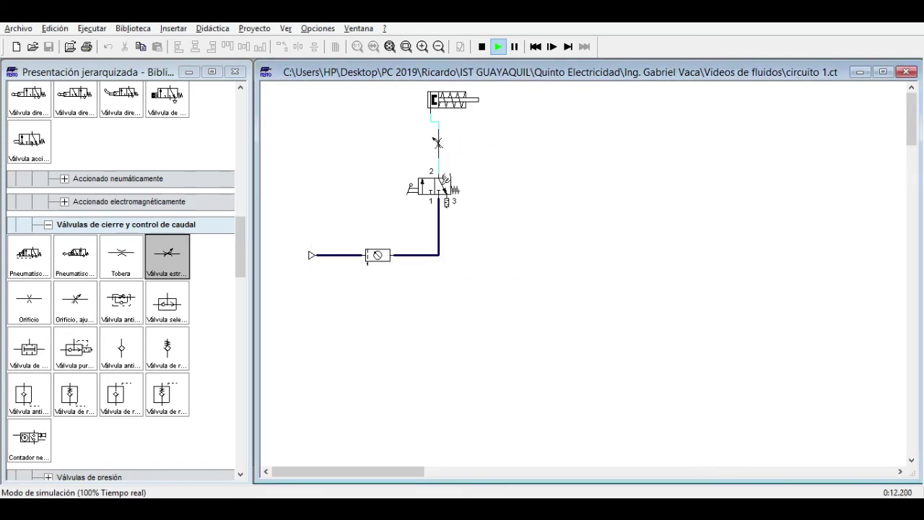
Actuate the lever valve repeatedly to observe the throttled cylinder stroke, and stop the simulation.
click(410, 189)
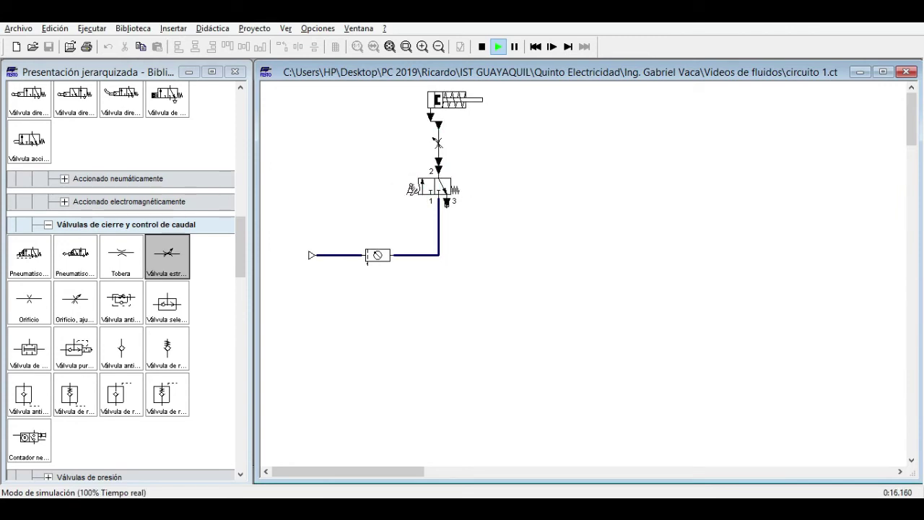
click(409, 191)
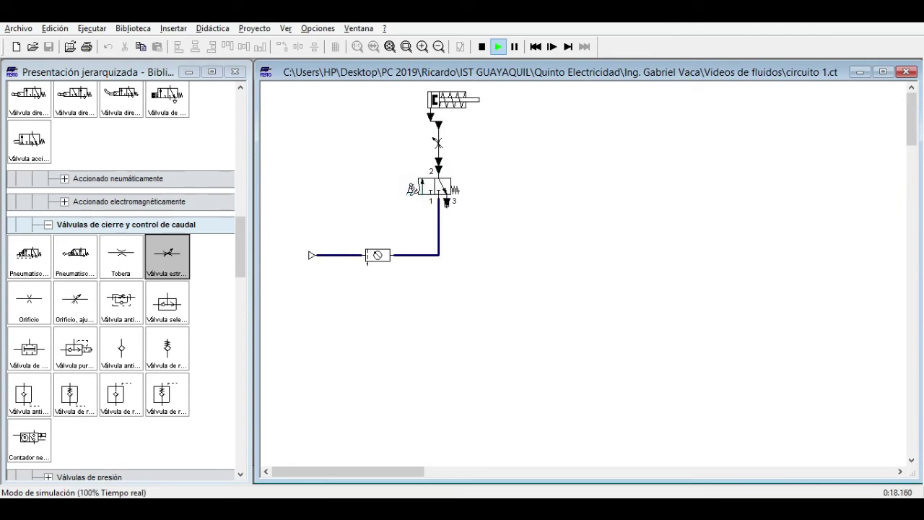
click(409, 190)
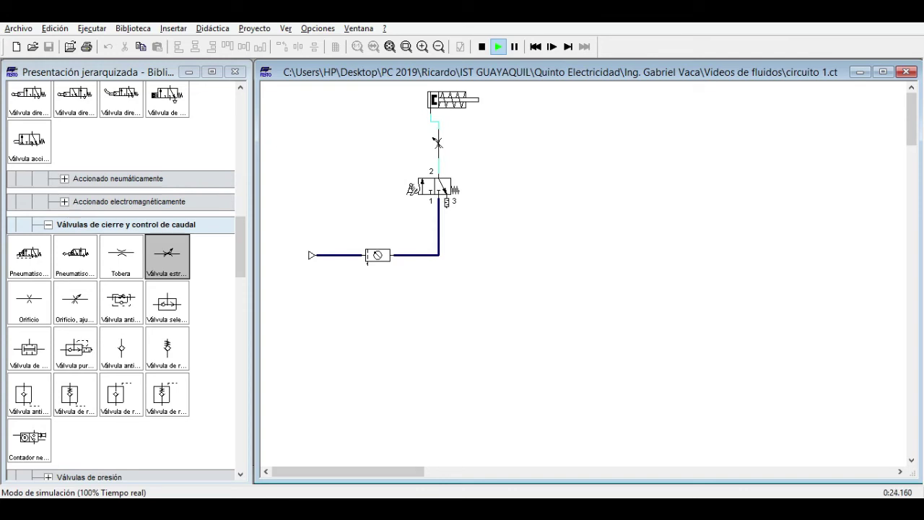
click(485, 54)
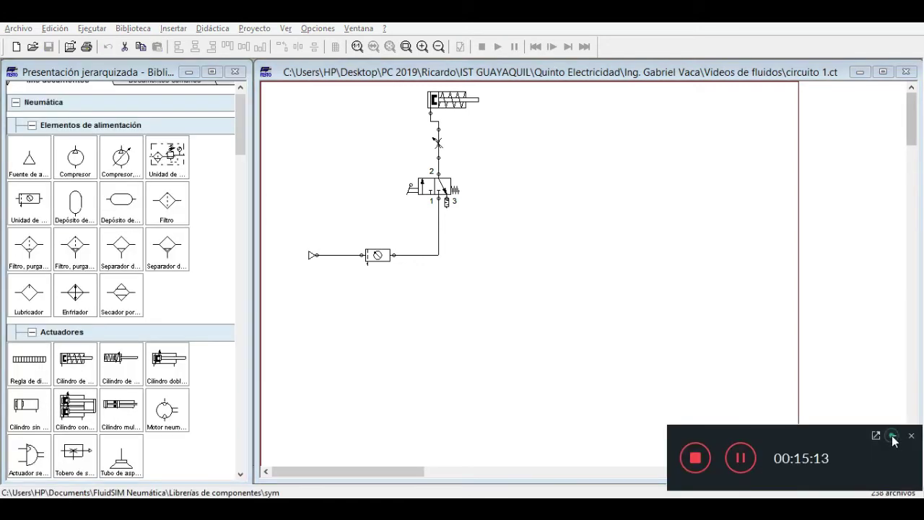
click(895, 437)
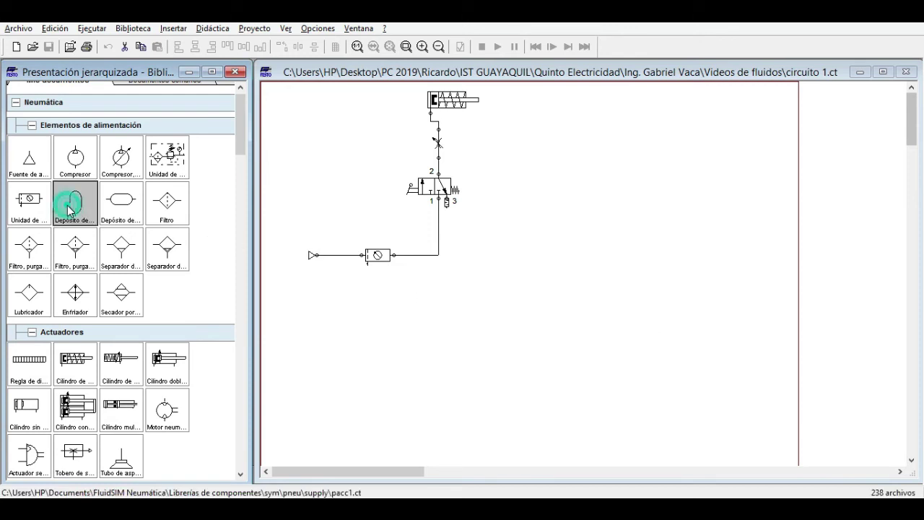
Place a vertical Depósito de aire a presión to the right of the 3/n-way valve and view its settings without accepting.
drag(70, 209, 527, 204)
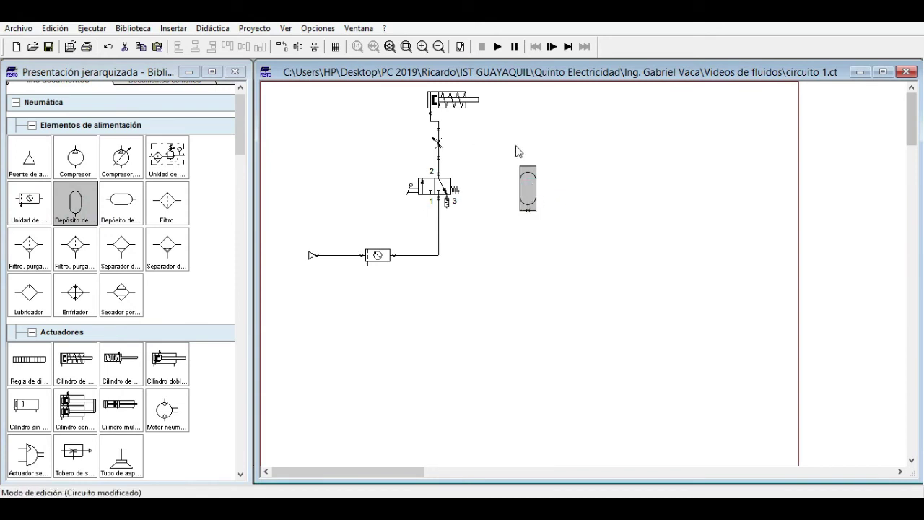
double_click(537, 192)
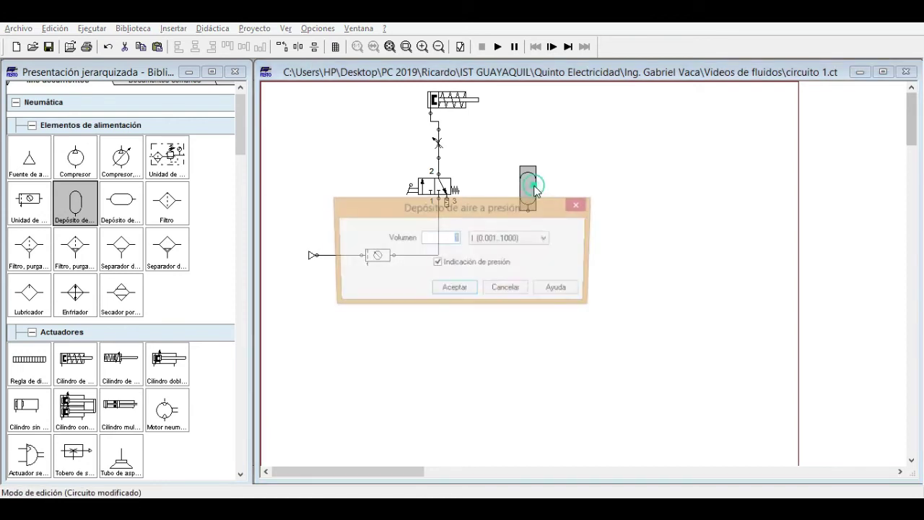
click(579, 205)
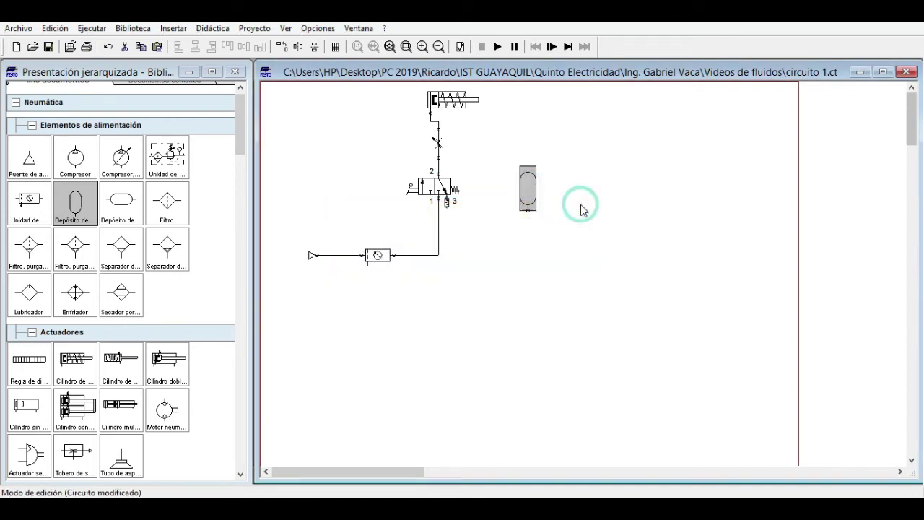
Read the component description of the air pressure reservoir down to its related topic, and close it.
click(527, 186)
right_click(535, 192)
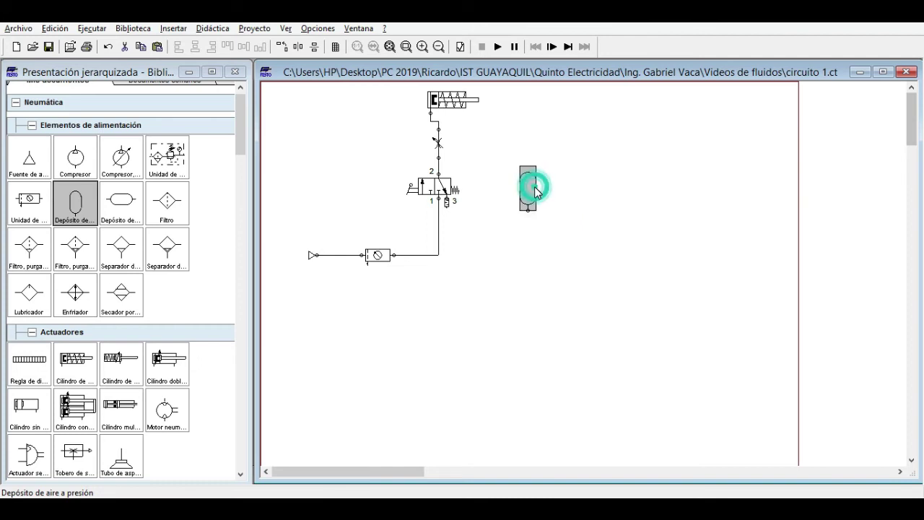
click(609, 360)
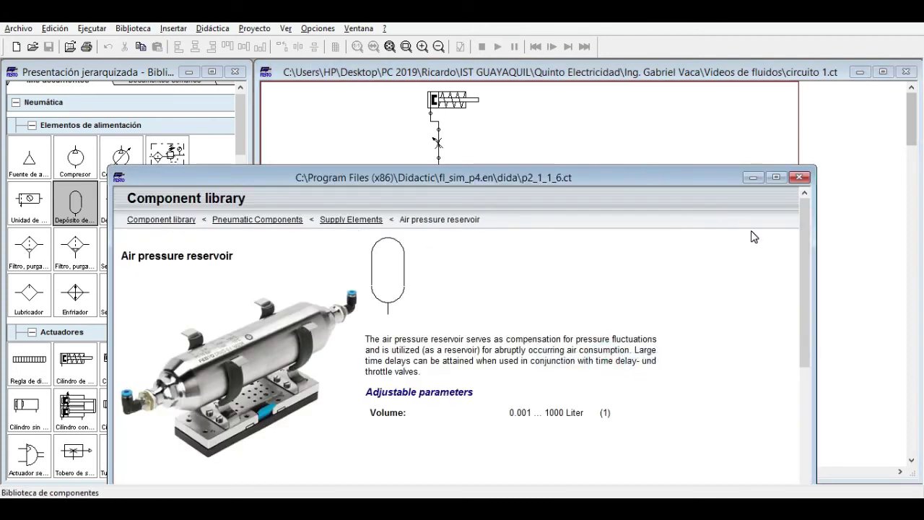
drag(806, 228, 806, 253)
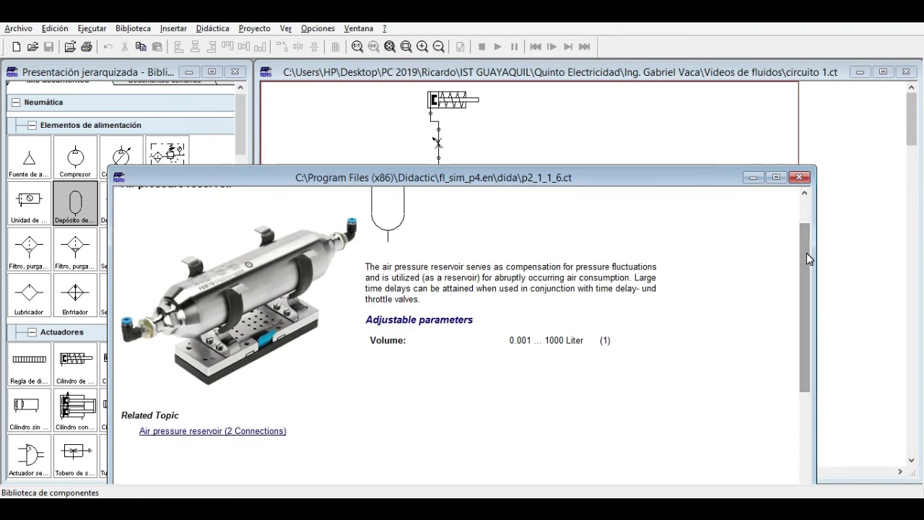
click(799, 177)
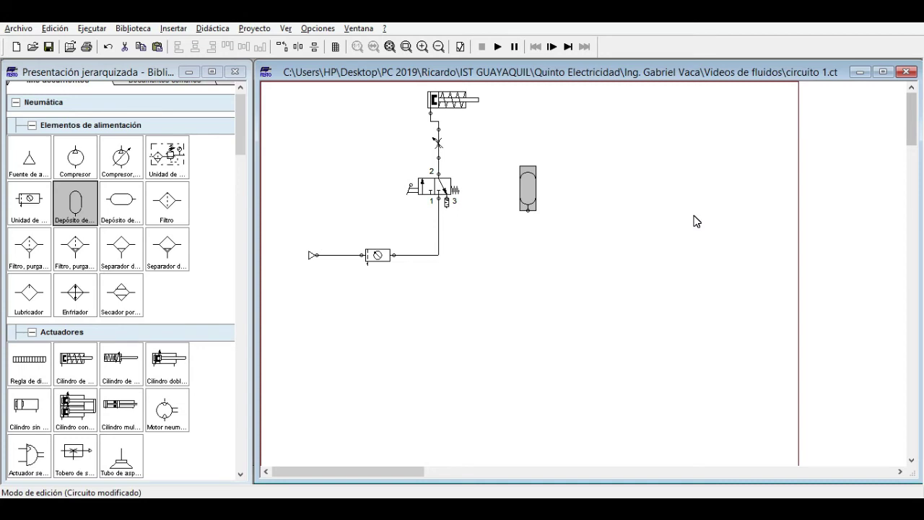
Minimize the circuito 1 drawing and create a new empty circuit.
click(859, 71)
click(18, 28)
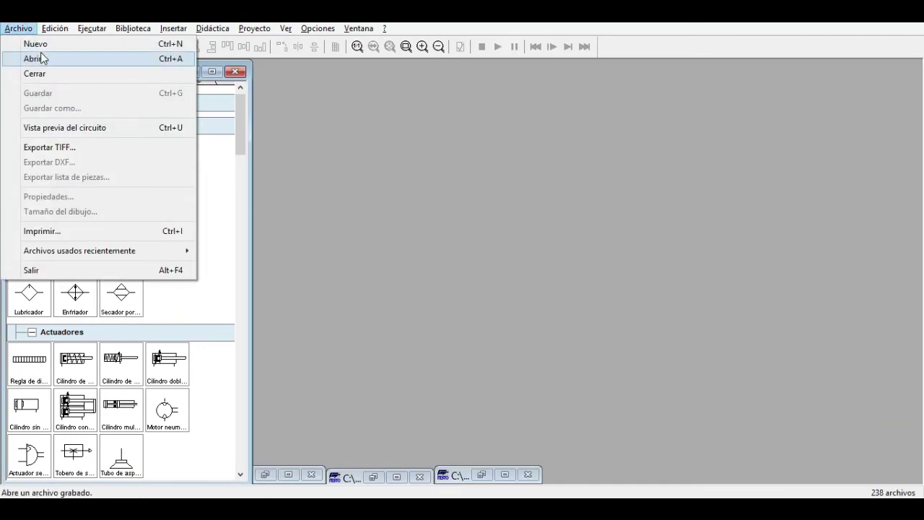
click(36, 44)
Arrange the circuit editor and the browser PDF side by side, with the whole Práctica 10: Válvula temporizadora diagram in view.
key(super+Left)
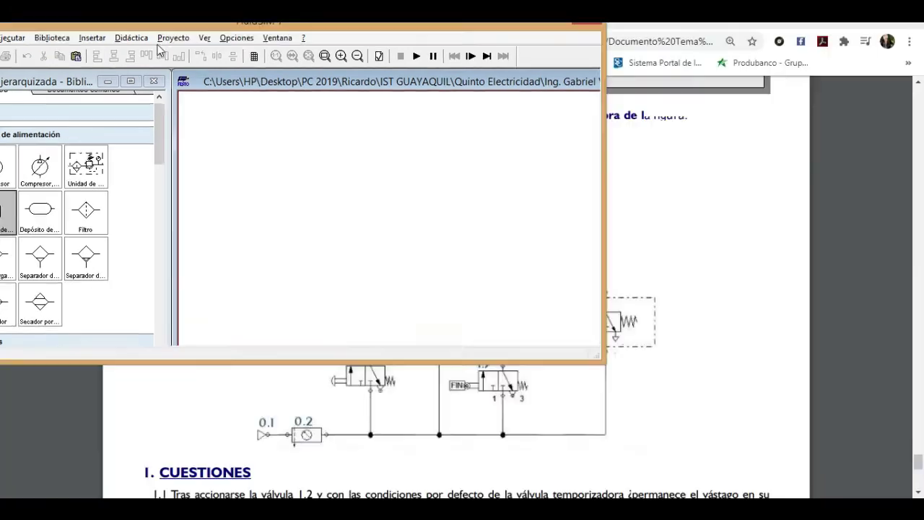
click(655, 25)
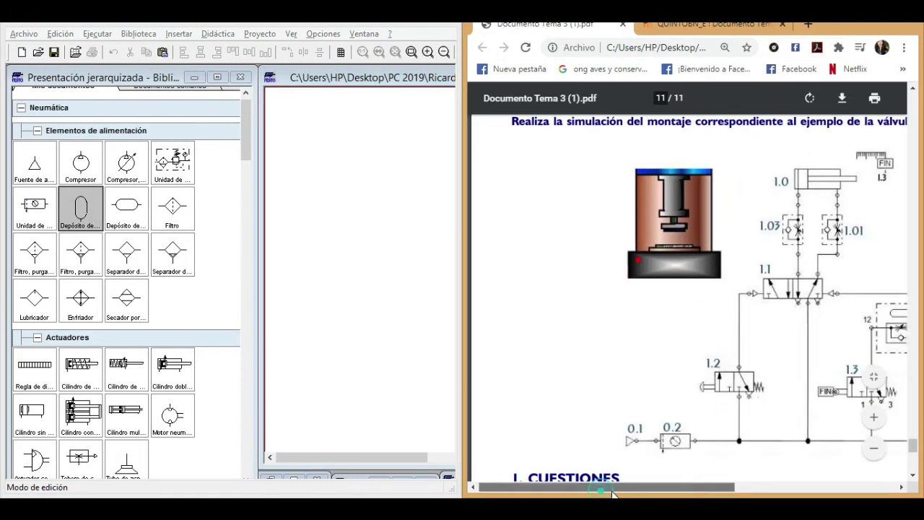
drag(598, 489, 689, 491)
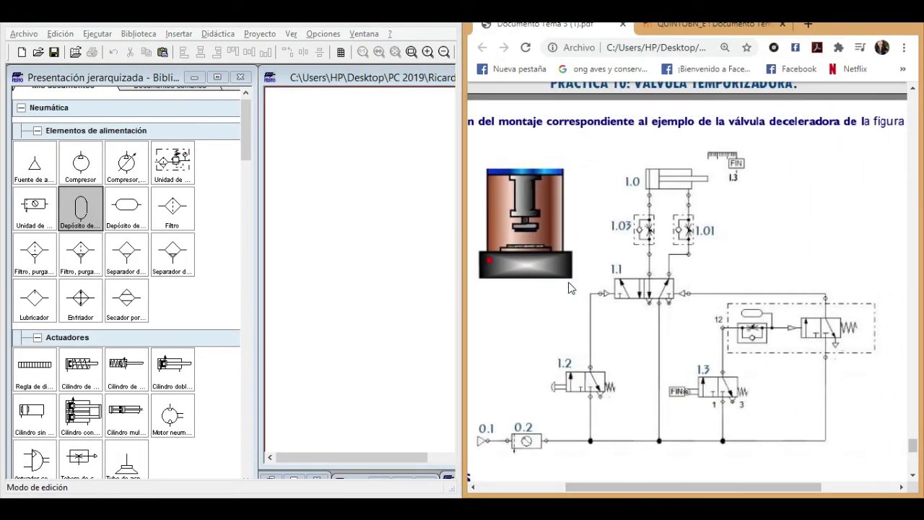
ctrl+scroll(570, 288, down, 2)
drag(610, 487, 541, 487)
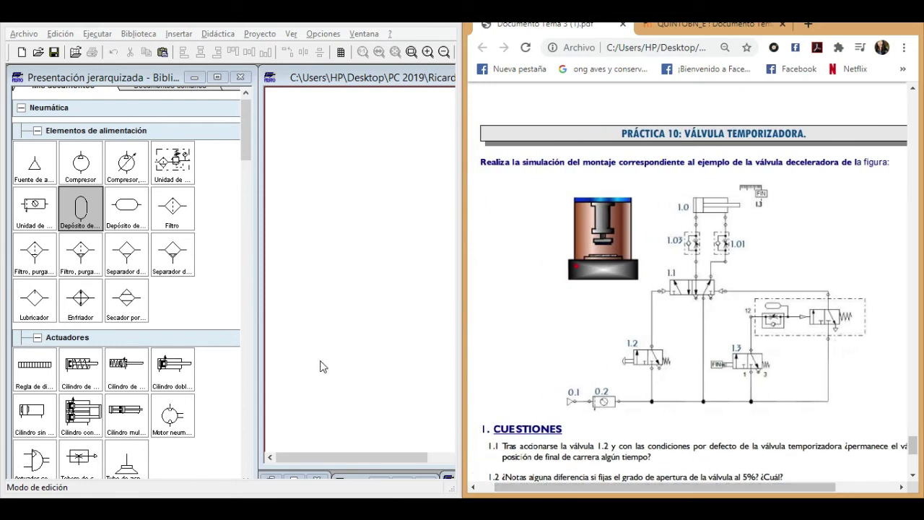
Place a compressed air source rotated by 270° and a simplified Unidad de mantenimiento to its right on the new sheet.
click(317, 313)
drag(33, 172, 314, 313)
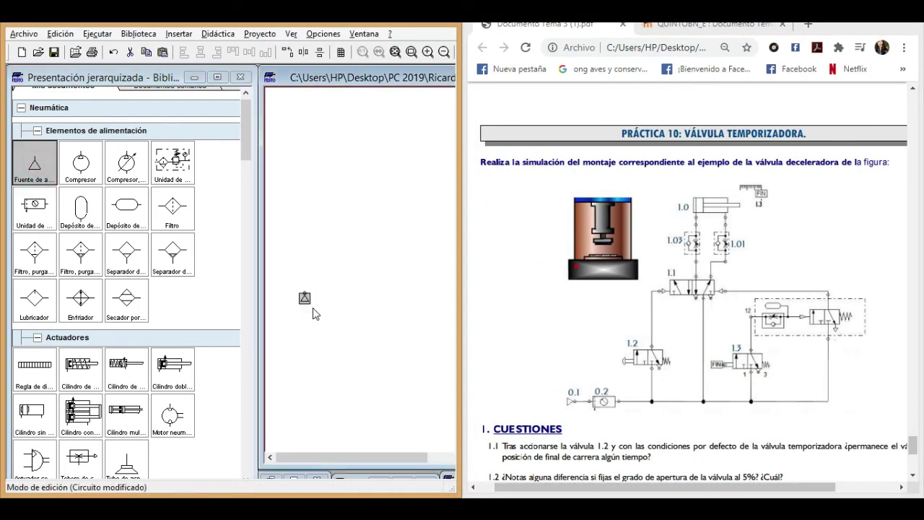
right_click(305, 299)
mouse_move(455, 417)
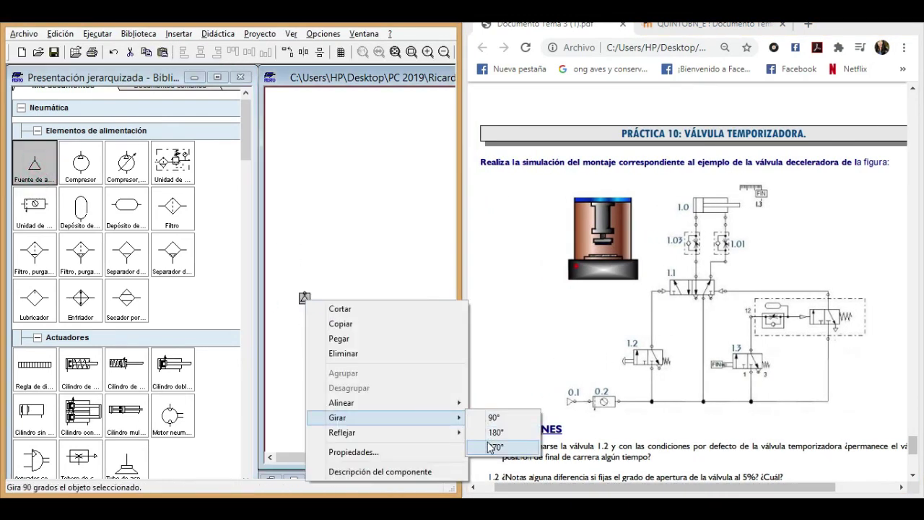
click(490, 447)
mouse_move(249, 133)
mouse_down()
mouse_move(250, 150)
mouse_move(247, 140)
mouse_up()
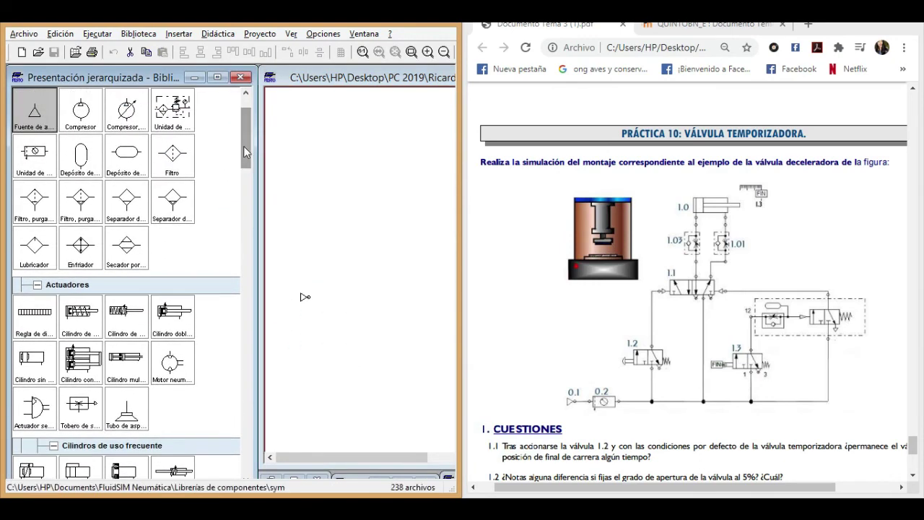
drag(49, 159, 341, 297)
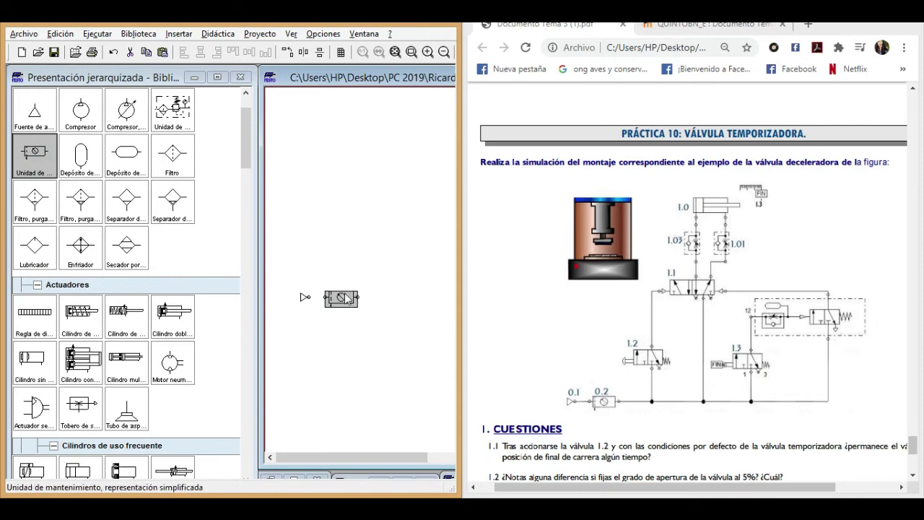
drag(244, 132, 248, 217)
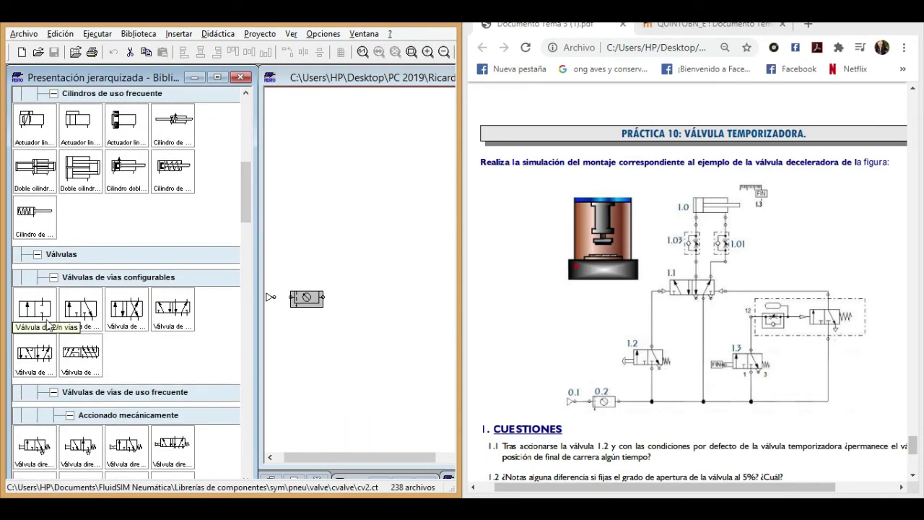
drag(35, 310, 381, 262)
key(ctrl+z)
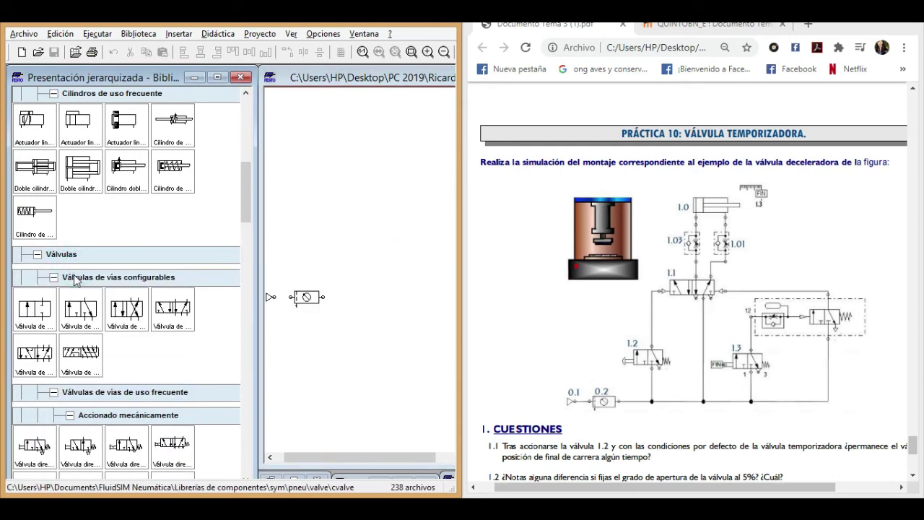
double_click(75, 277)
click(38, 354)
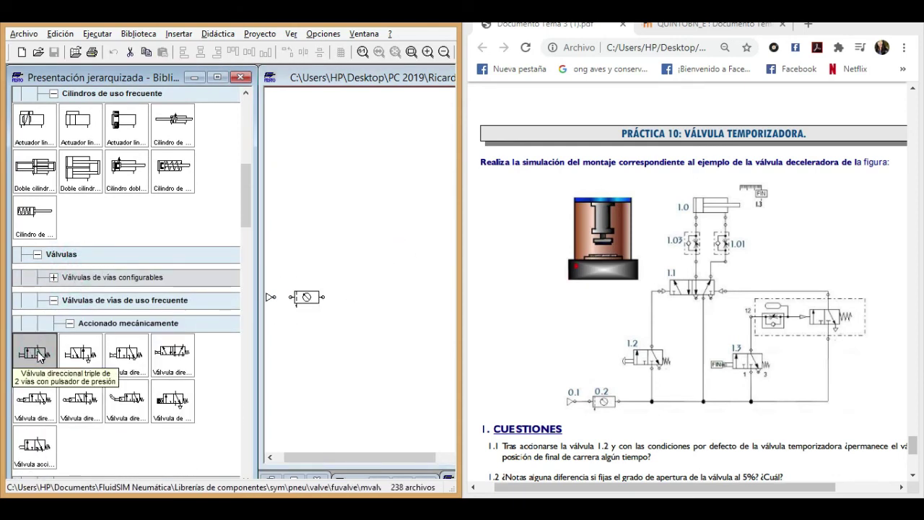
click(82, 353)
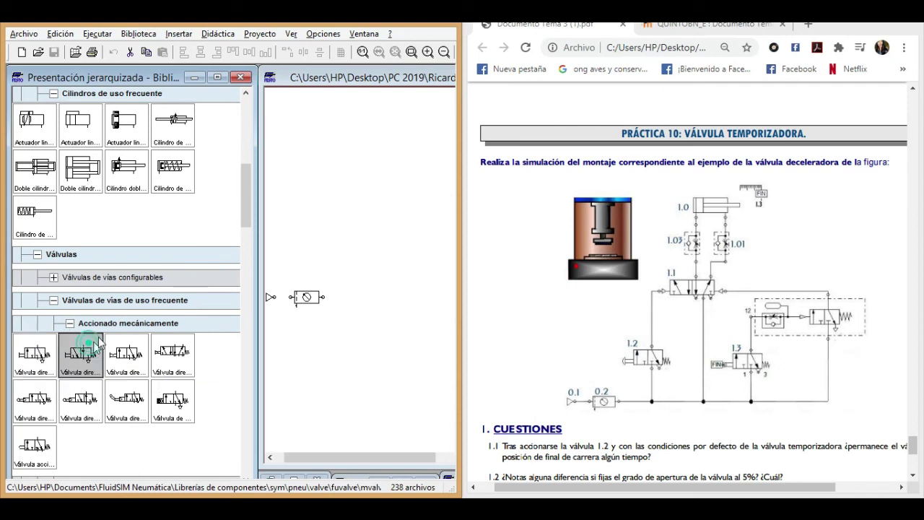
double_click(78, 304)
double_click(88, 301)
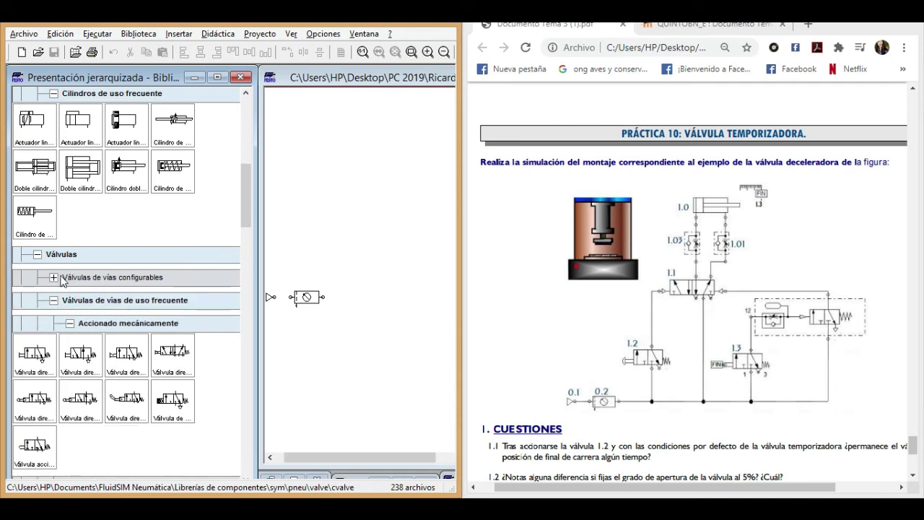
Place a configurable Válvula de 3/n vías on the sheet, above and to the right of the maintenance unit.
double_click(63, 277)
click(83, 309)
drag(84, 309, 352, 260)
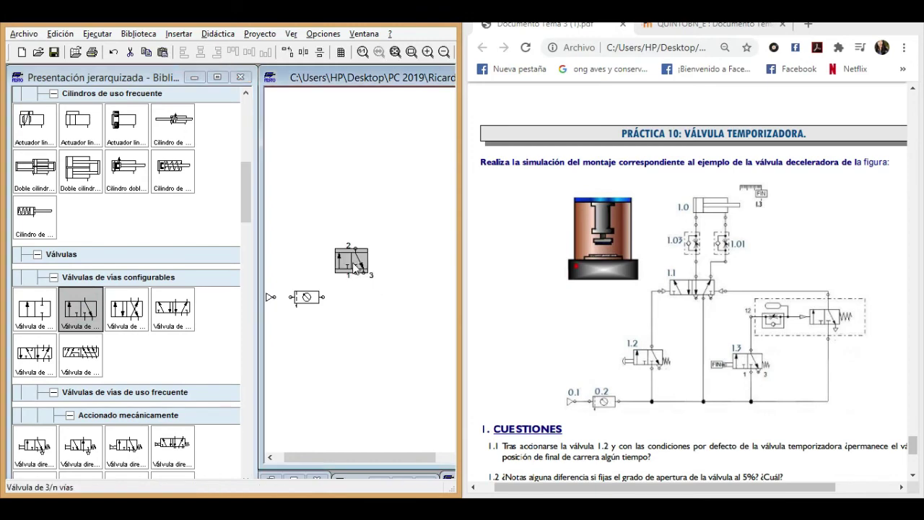
Configure the Válvula de 3/n vías with muscular push-button actuation on its left and a spring return on its right.
double_click(352, 262)
click(138, 205)
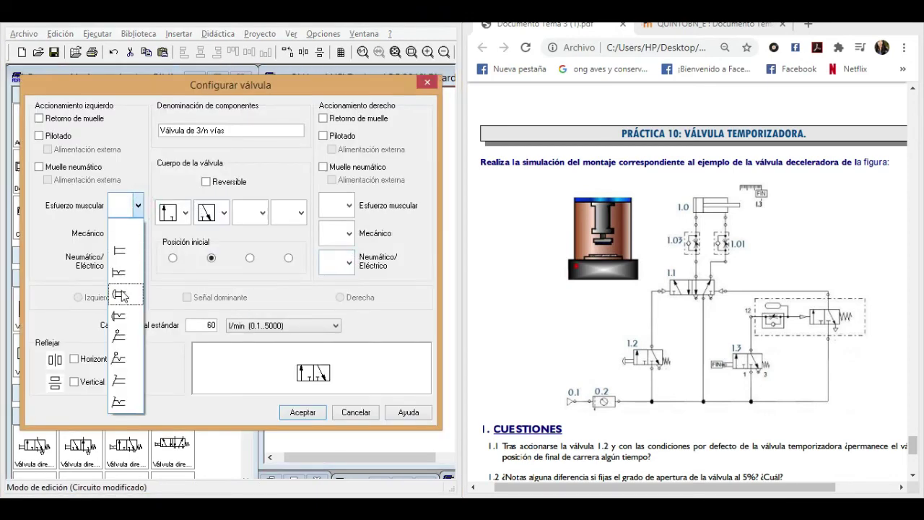
click(122, 285)
click(323, 117)
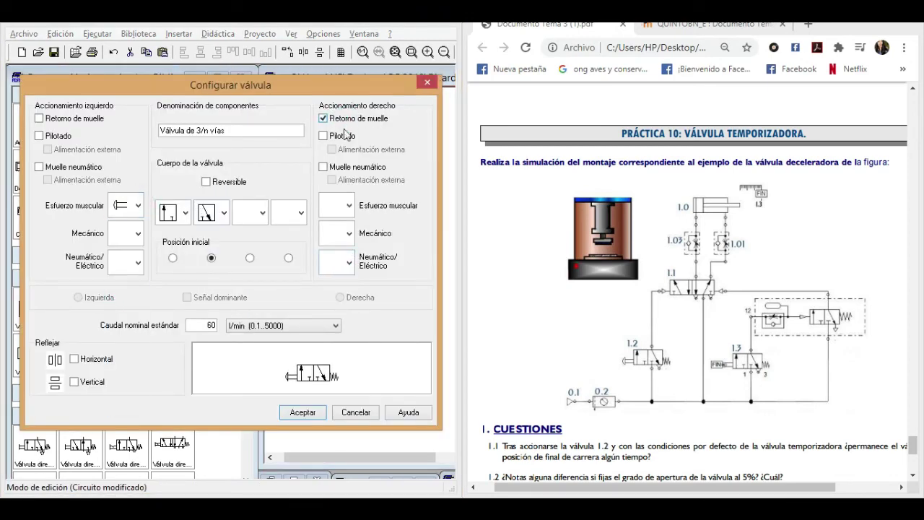
click(299, 412)
Place a second Válvula de 3/n vías right of the push-button valve, with mechanical roller actuation on its left and spring return on its right.
drag(320, 451, 319, 454)
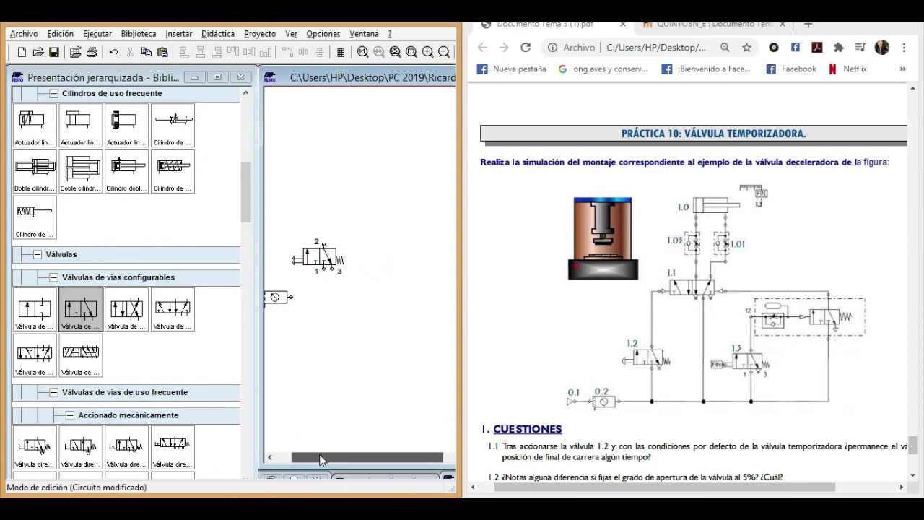
drag(81, 309, 399, 261)
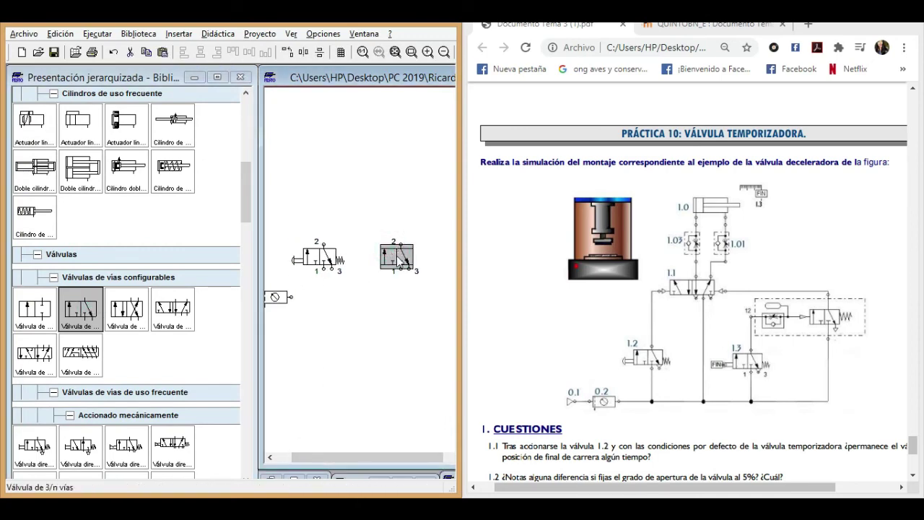
double_click(398, 259)
click(137, 263)
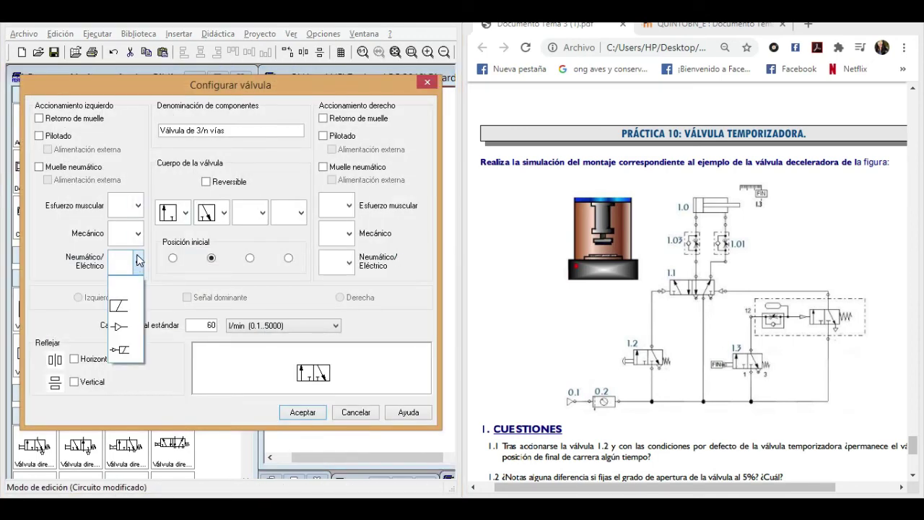
click(137, 233)
click(123, 281)
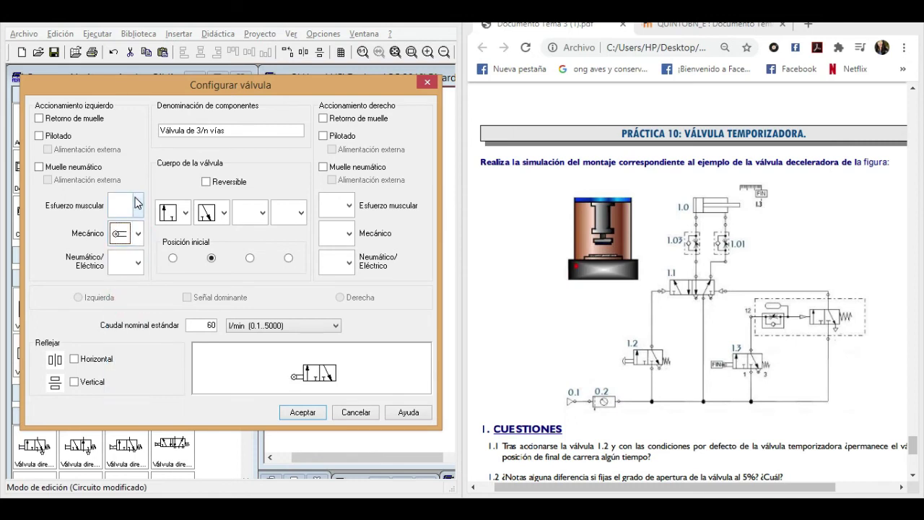
click(324, 119)
click(302, 412)
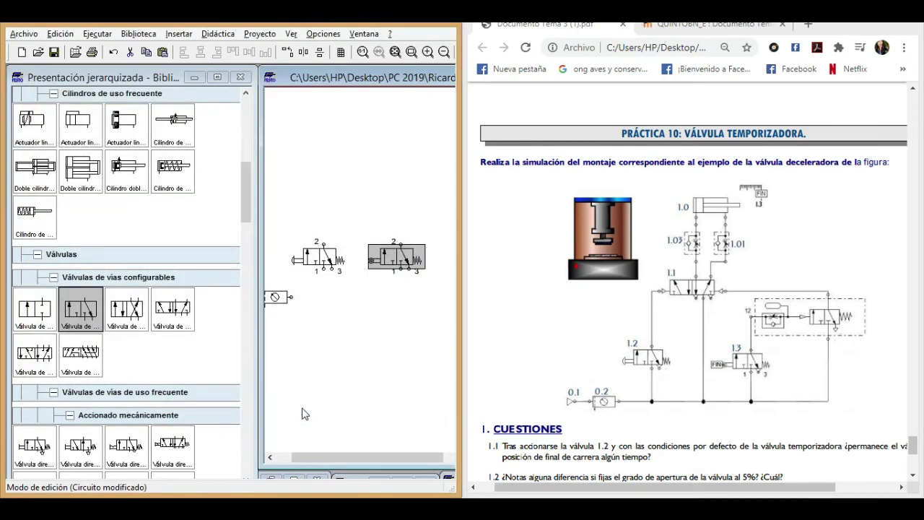
Place a Válvula antirretorno estranguladora horizontally, above and to the right of the roller valve.
scroll(243, 176, up, 4)
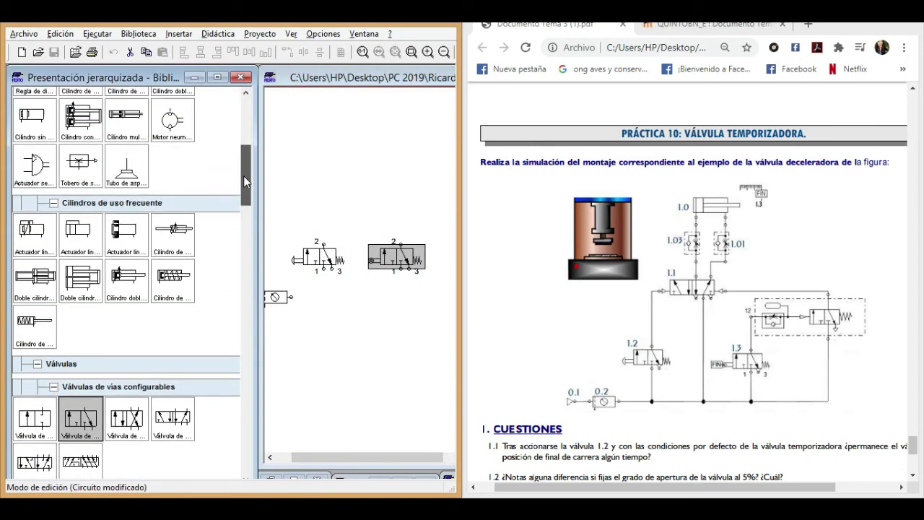
drag(244, 178, 244, 253)
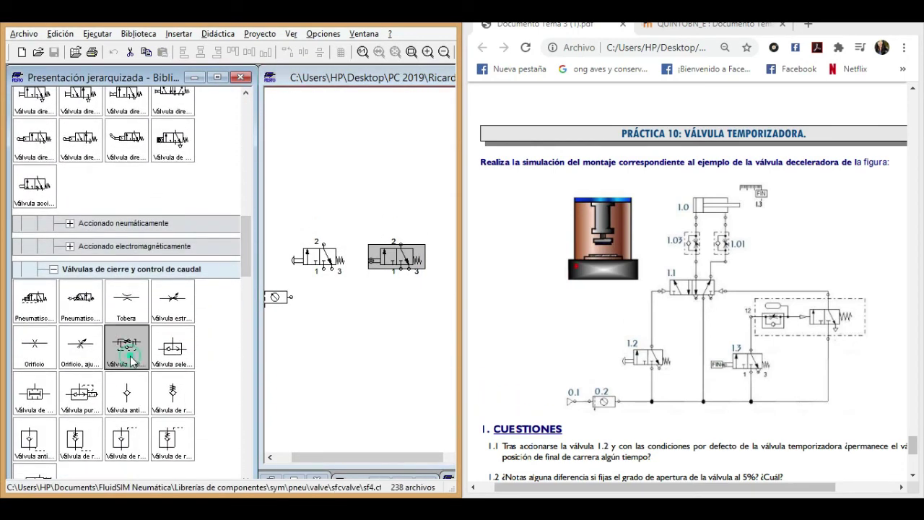
drag(131, 350, 437, 191)
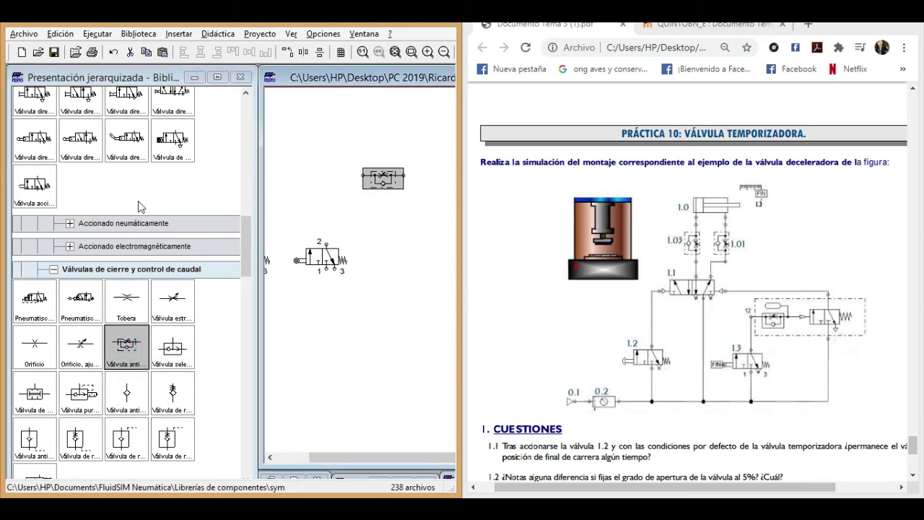
Place a third Válvula de 3/n vías right of the throttle check valve, with pneumatic actuation on its left and spring return on its right.
drag(245, 245, 244, 209)
drag(99, 182, 435, 181)
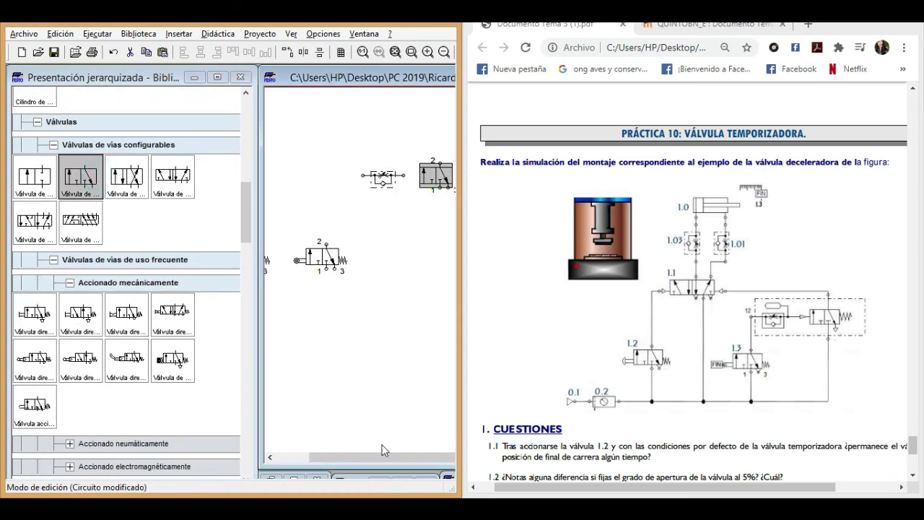
double_click(440, 181)
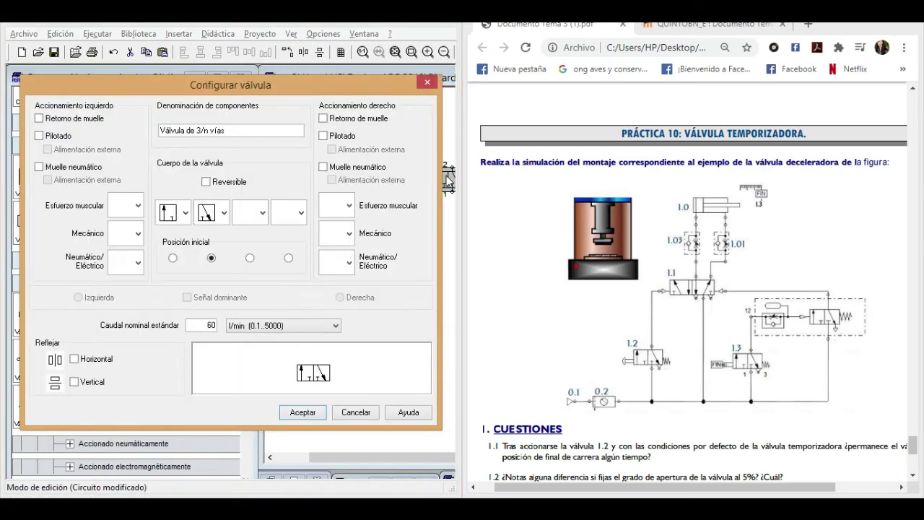
click(137, 263)
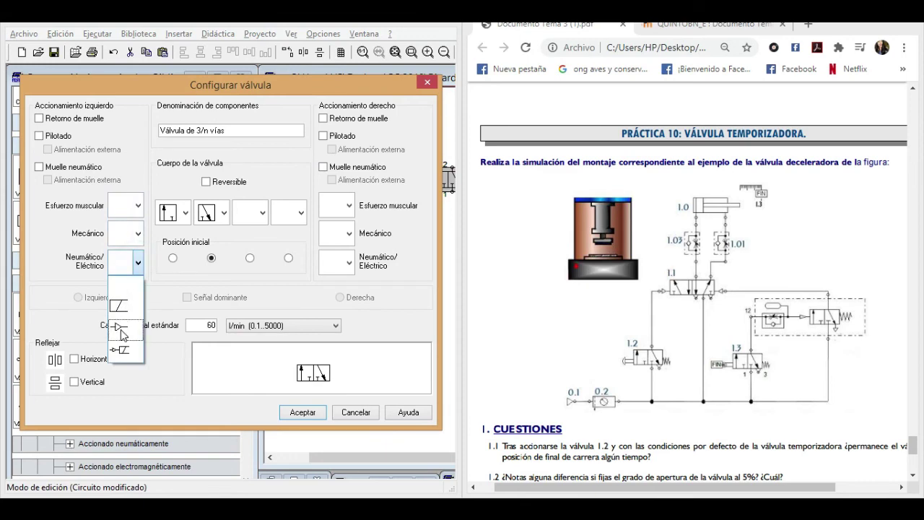
click(120, 329)
click(324, 118)
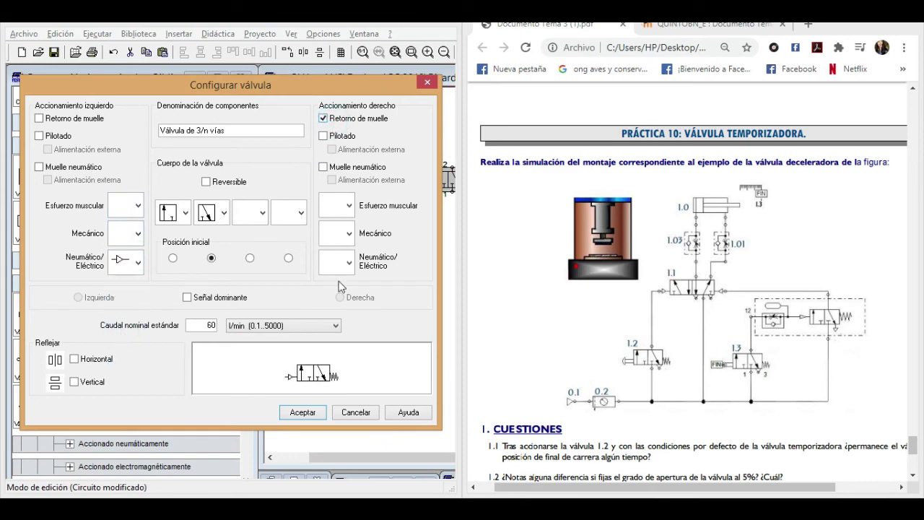
click(302, 412)
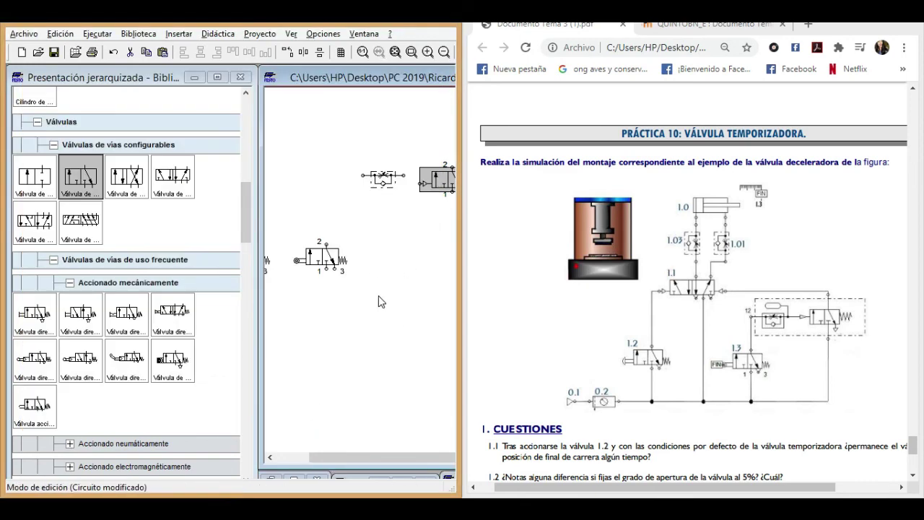
Place a Depósito de aire a presión above the horizontal throttle check valve, rotated to lie horizontally with its port facing right.
drag(246, 200, 246, 133)
click(97, 222)
drag(97, 222, 382, 128)
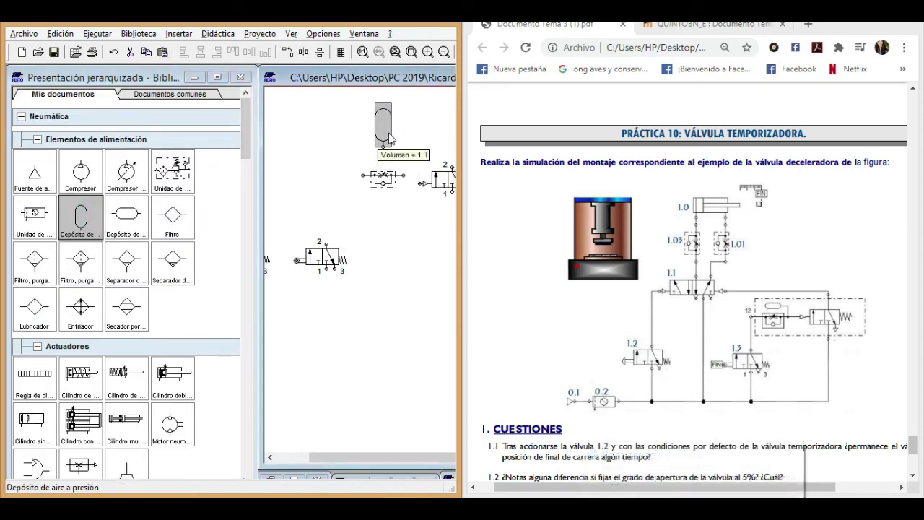
right_click(389, 135)
mouse_move(420, 250)
click(567, 248)
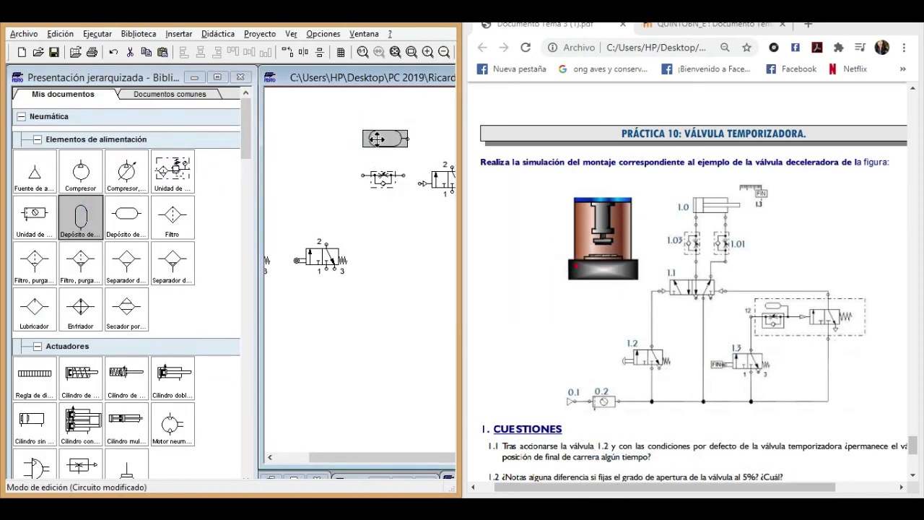
Place a Válvula de 5/n vías above the push-button and roller valves, with pneumatic actuation on both sides.
drag(339, 457, 316, 457)
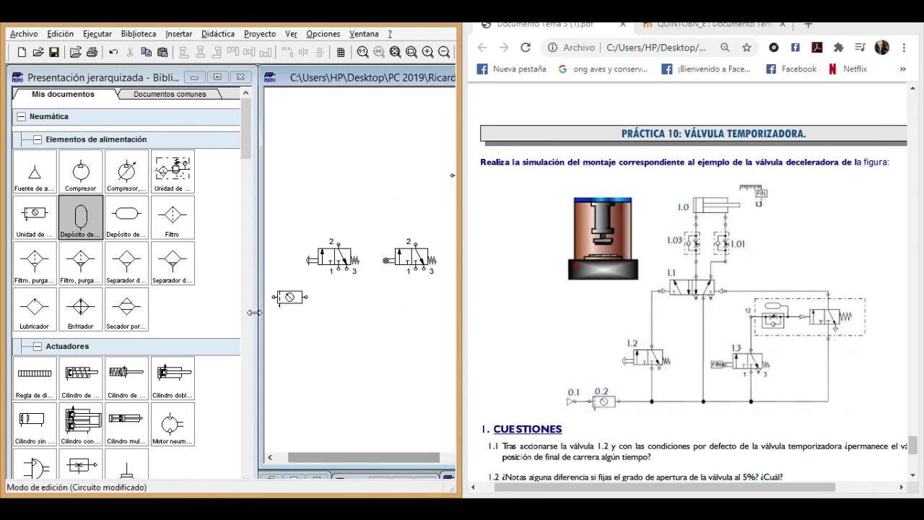
scroll(178, 289, down, 10)
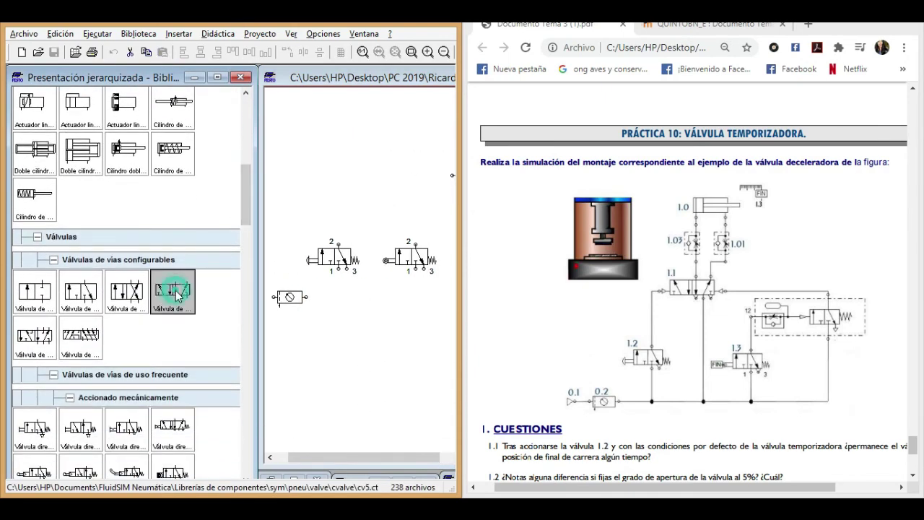
drag(178, 291, 364, 172)
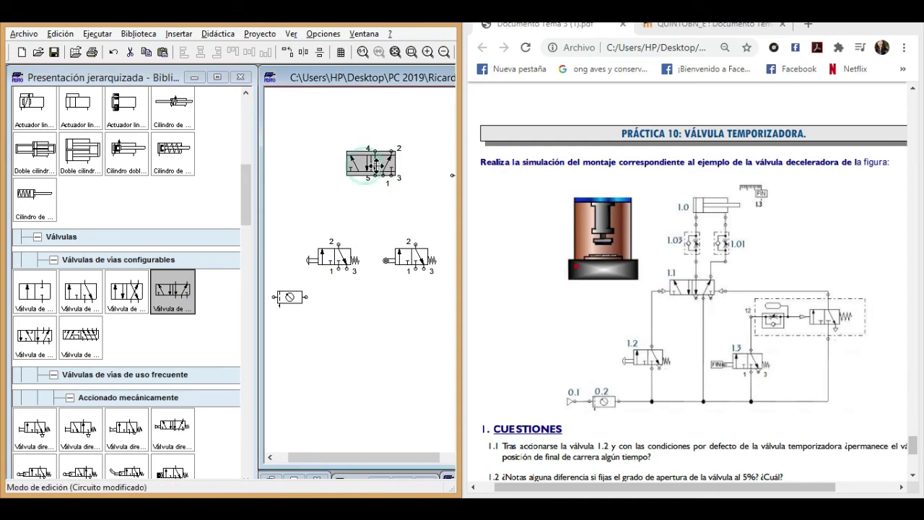
double_click(365, 171)
click(137, 262)
click(120, 326)
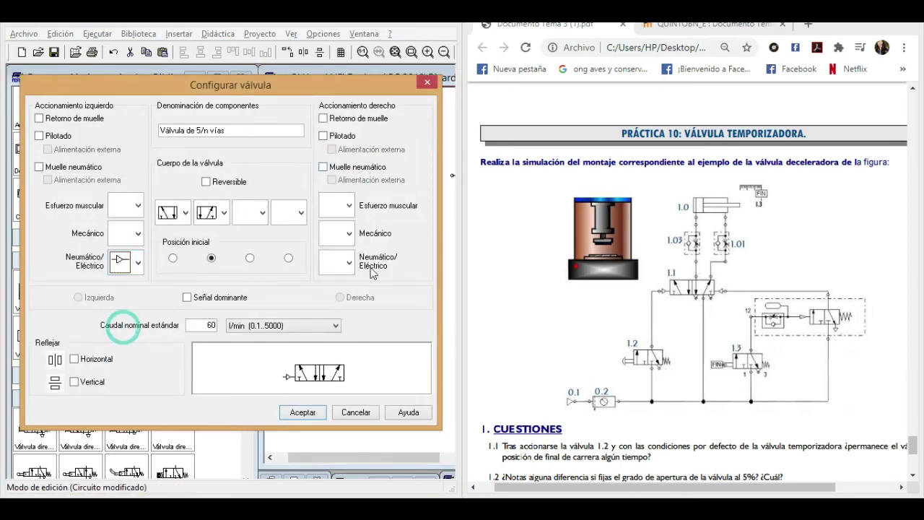
click(350, 263)
click(332, 329)
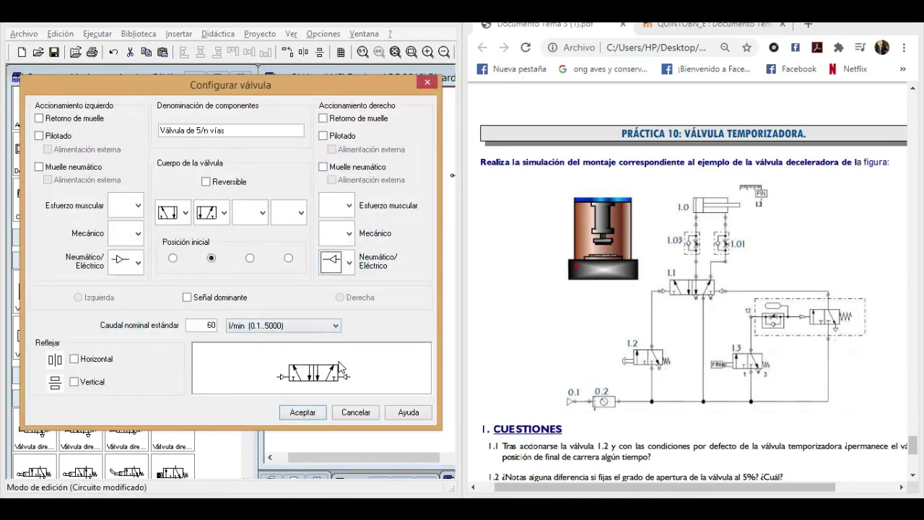
click(302, 412)
click(386, 144)
Place two Válvula antirretorno estranguladora components, rotated upright, side by side above the 5/n valve.
drag(245, 190, 245, 249)
drag(143, 316, 342, 117)
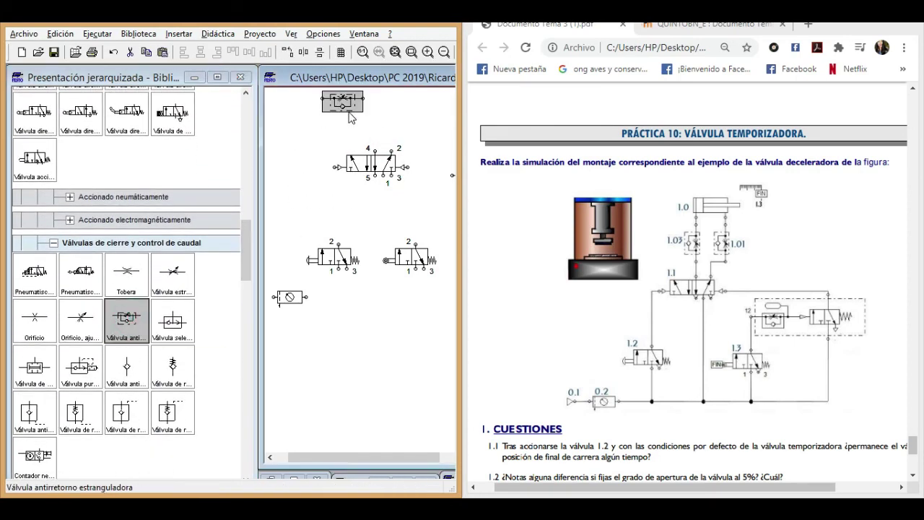
right_click(349, 119)
mouse_move(407, 240)
click(536, 236)
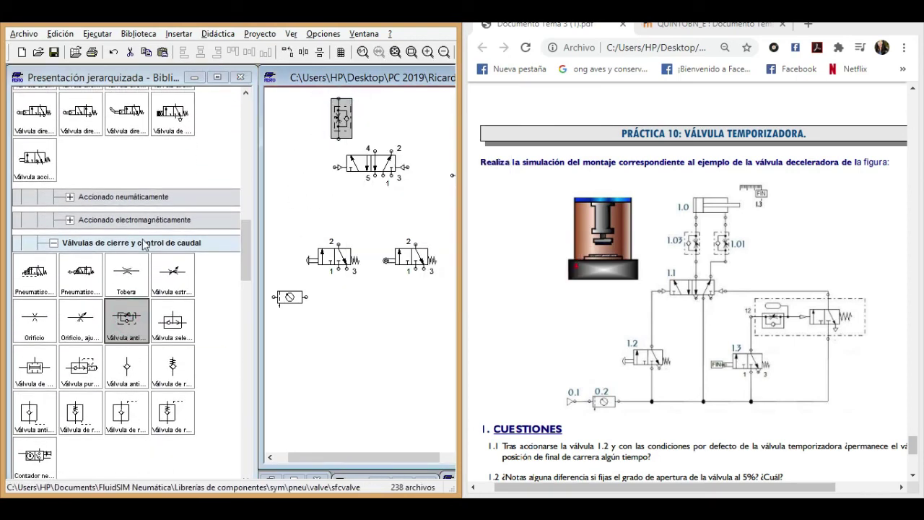
drag(126, 317, 360, 118)
right_click(374, 102)
mouse_move(548, 233)
click(577, 233)
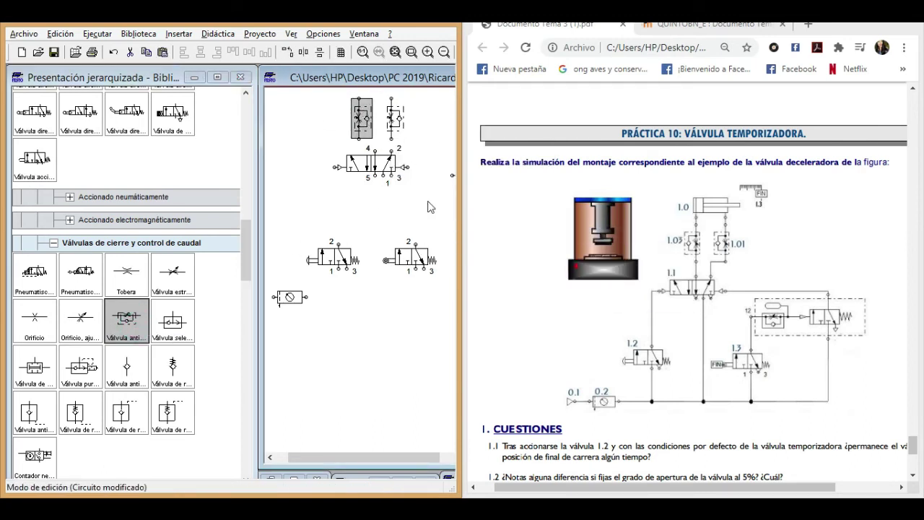
click(405, 313)
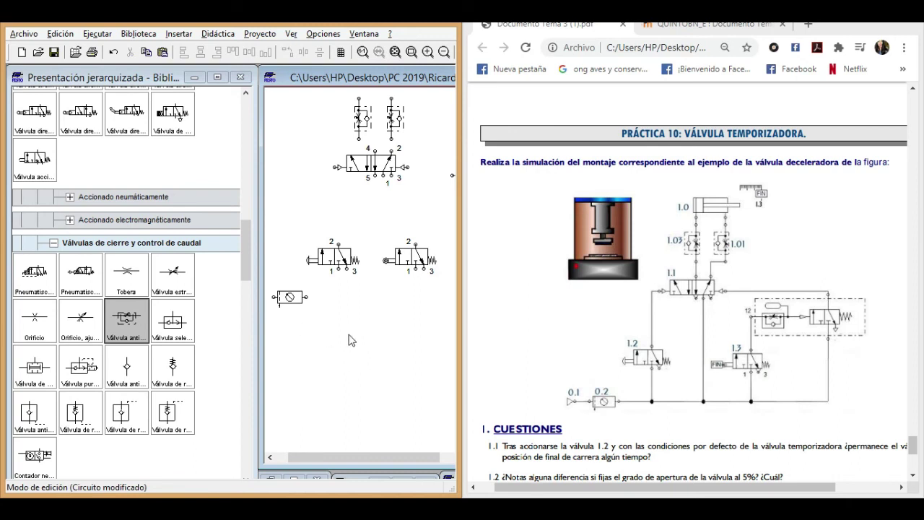
Move all placed components lower on the sheet to leave room above the two upright throttle check valves.
mouse_move(336, 453)
mouse_down()
mouse_move(310, 454)
mouse_move(325, 454)
mouse_up()
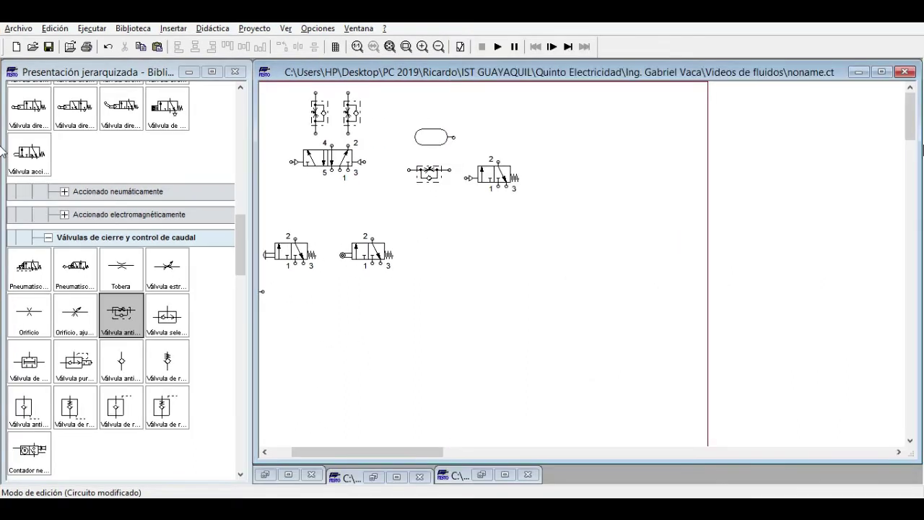
drag(408, 453, 387, 453)
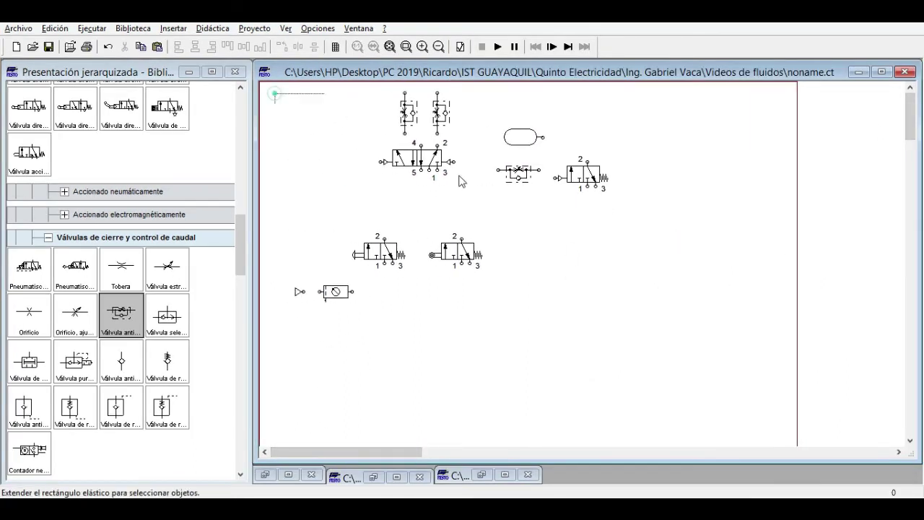
scroll(462, 277, up, 3)
Place a Cilindro doble efecto above the two upright throttle check valves, with Amortiguación and Detección turned off.
drag(236, 240, 238, 224)
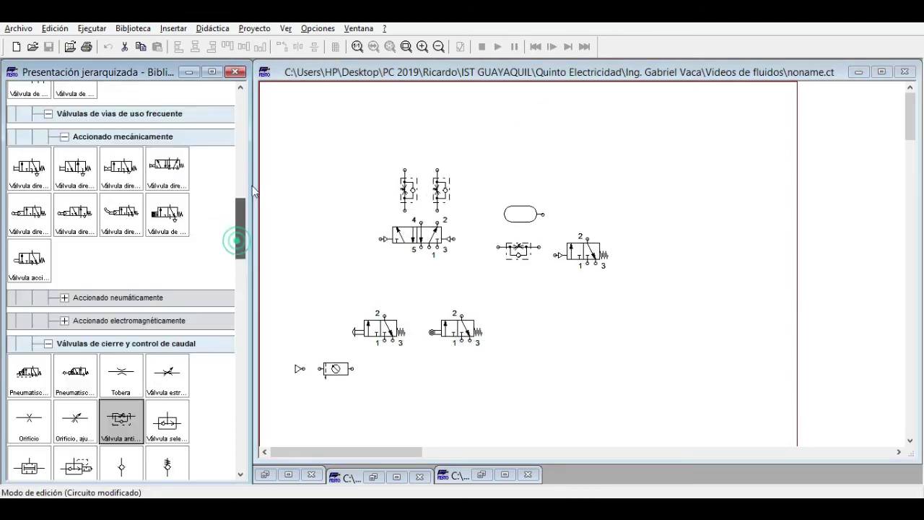
drag(252, 186, 259, 131)
double_click(181, 296)
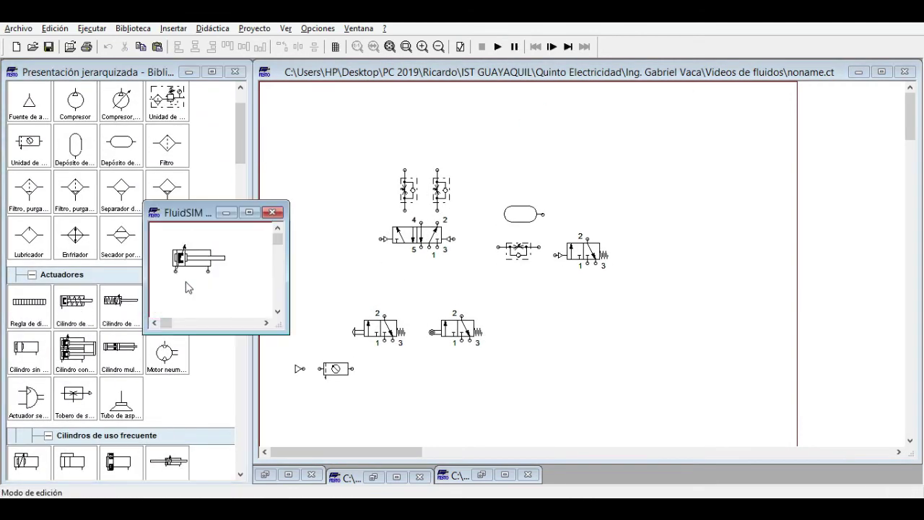
drag(195, 258, 414, 129)
double_click(413, 130)
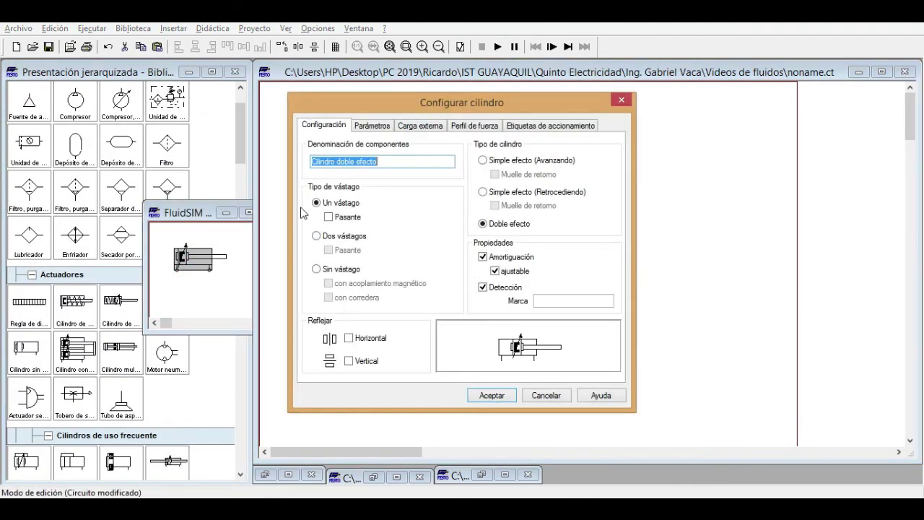
click(493, 257)
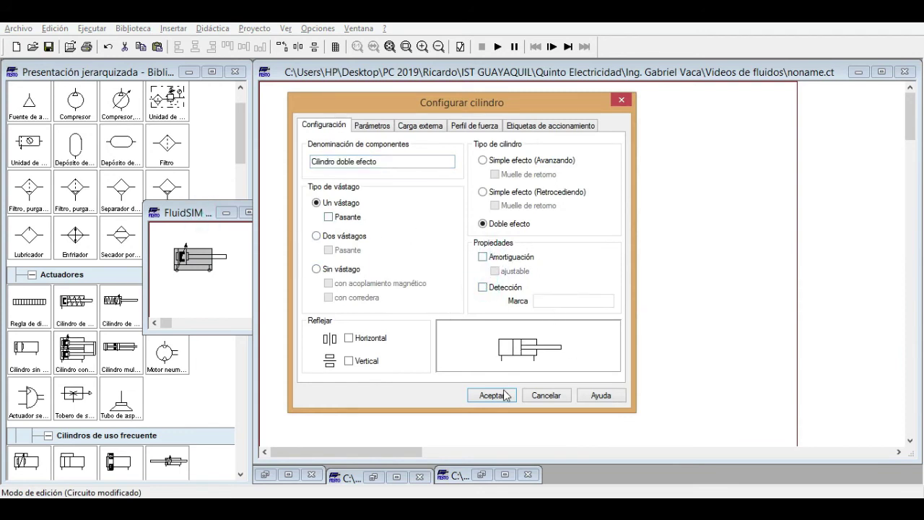
click(493, 395)
mouse_move(438, 136)
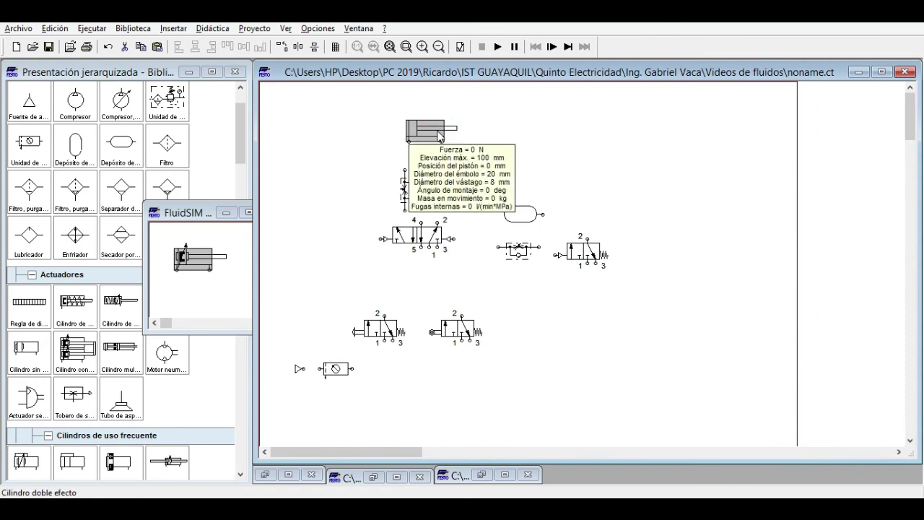
key(alt+Tab)
key(alt+Tab)
click(495, 134)
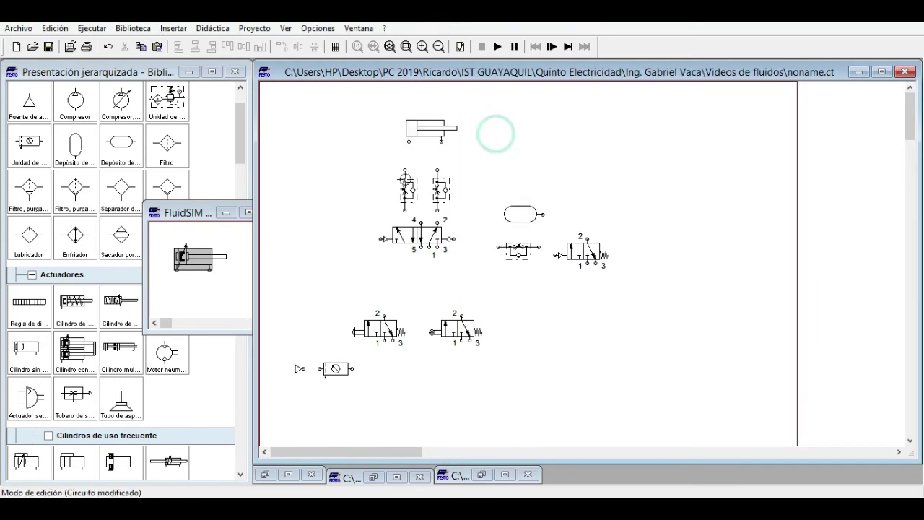
click(275, 216)
Place a Regla de distancia at the end of the cylinder rod and give it the mark 1.3.
drag(22, 310, 469, 109)
double_click(469, 109)
click(479, 176)
text(1.3)
key(Return)
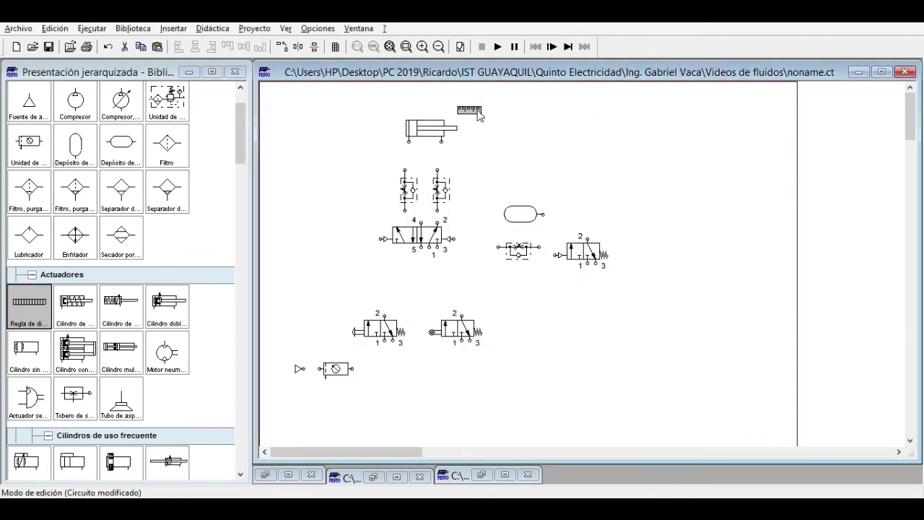
Set the Regla de distancia's mark to FIN and assign the same FIN mark to the roller-operated 3/n valve.
double_click(469, 109)
click(373, 176)
text(FIN)
key(Return)
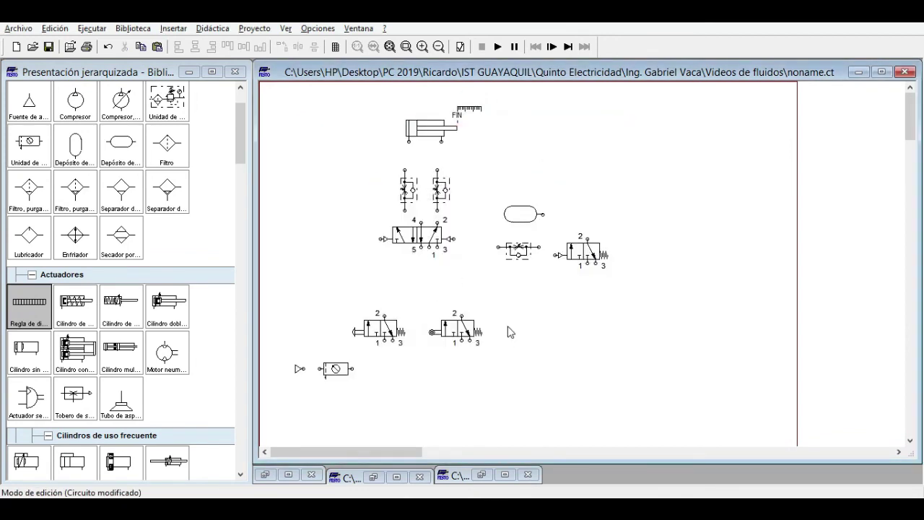
double_click(431, 331)
text(FIN)
key(Return)
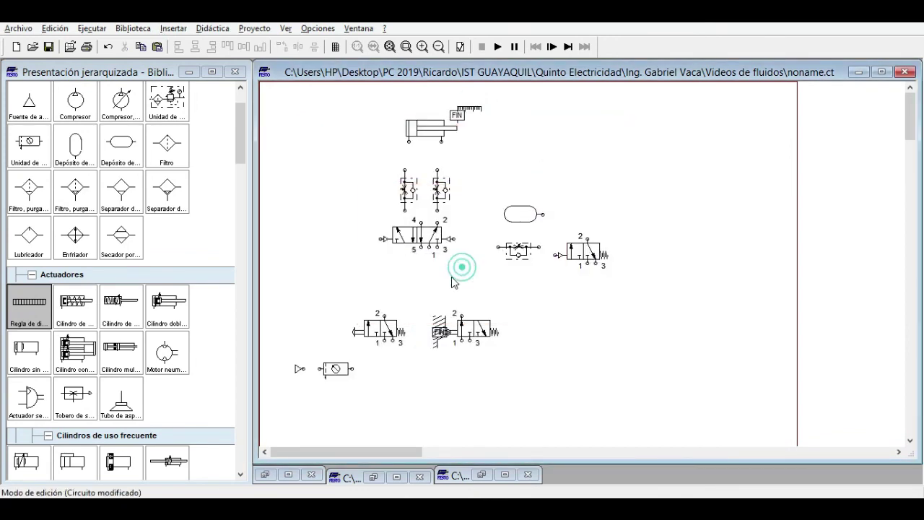
Set an exhaust closure on port 3 of the manually operated 3/n valve.
double_click(393, 335)
click(474, 291)
click(461, 359)
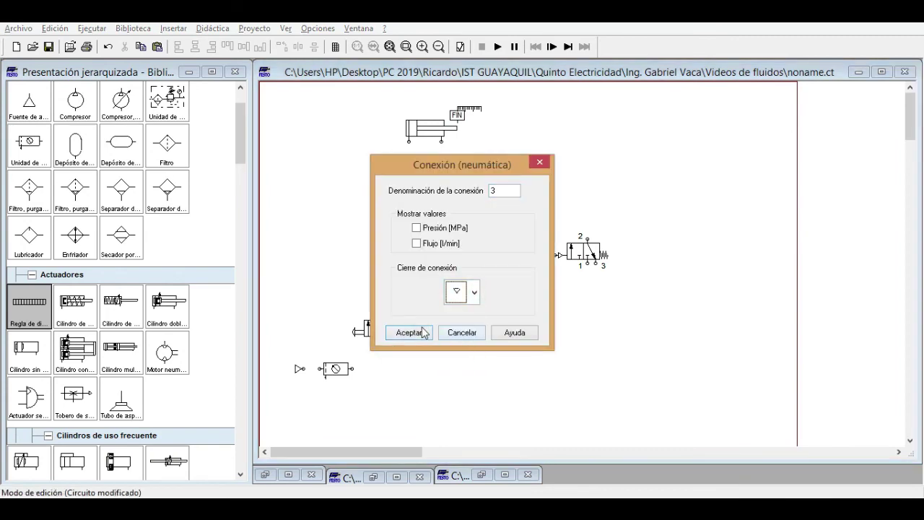
click(421, 333)
Set an exhaust closure on port 1 of the manually operated 3/n valve.
double_click(375, 337)
click(473, 291)
click(463, 383)
click(415, 339)
Set an exhaust closure on port 3 of the FIN roller valve and shift that valve slightly to the right.
key(alt+Tab)
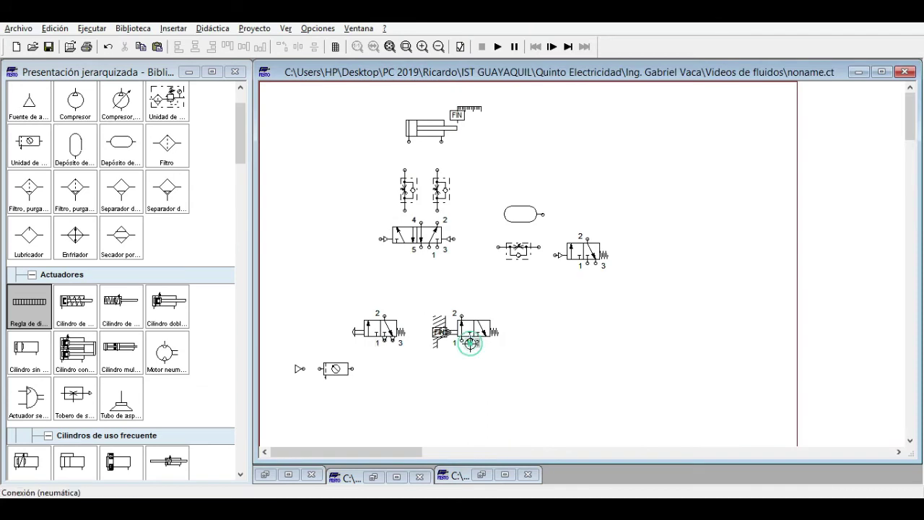
double_click(469, 339)
click(474, 291)
click(459, 405)
click(408, 332)
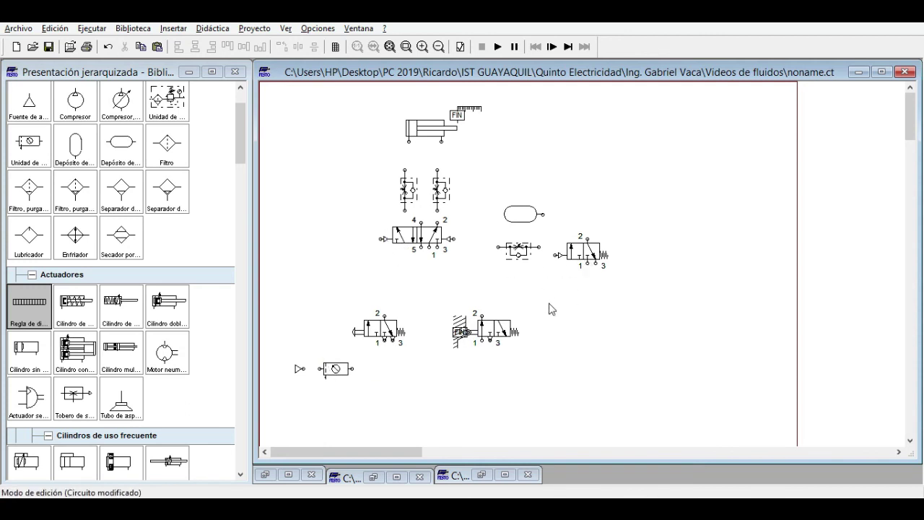
Reset the closure on port 1 of the manually operated 3/n valve to an open connection.
key(alt+Tab)
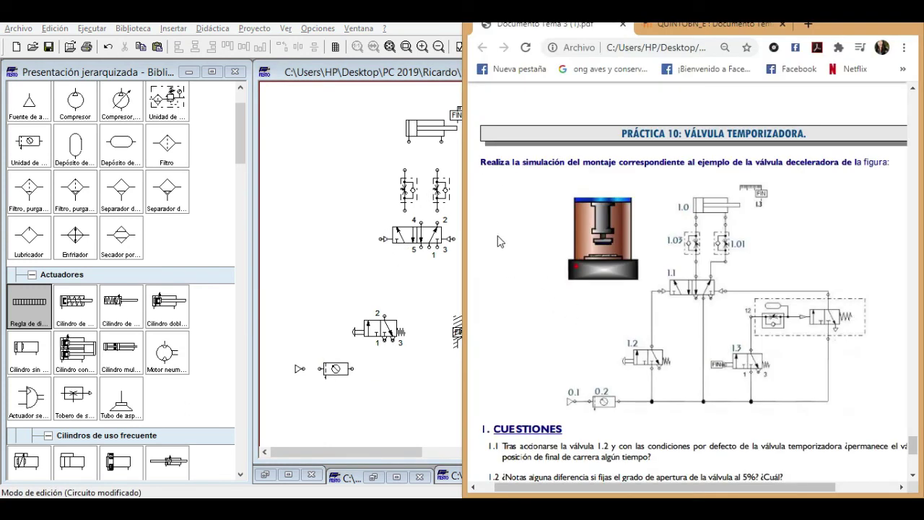
click(385, 339)
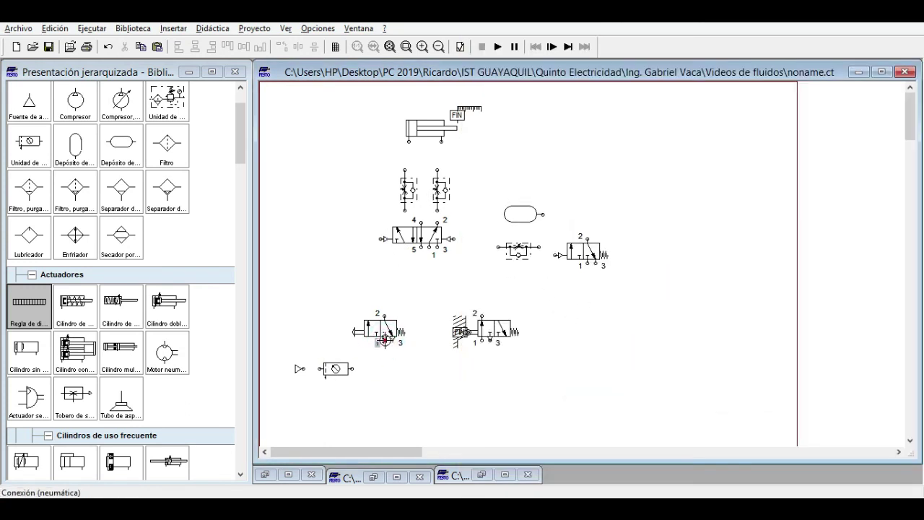
double_click(385, 338)
click(469, 290)
click(455, 330)
key(Return)
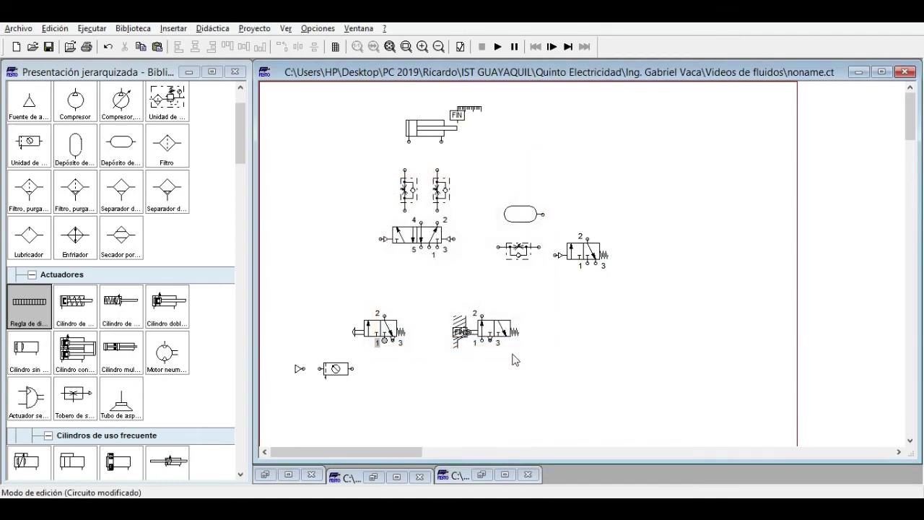
Set exhaust closures on ports 5 and 3 of the 5/n valve, following the PDF diagram.
key(alt+Tab)
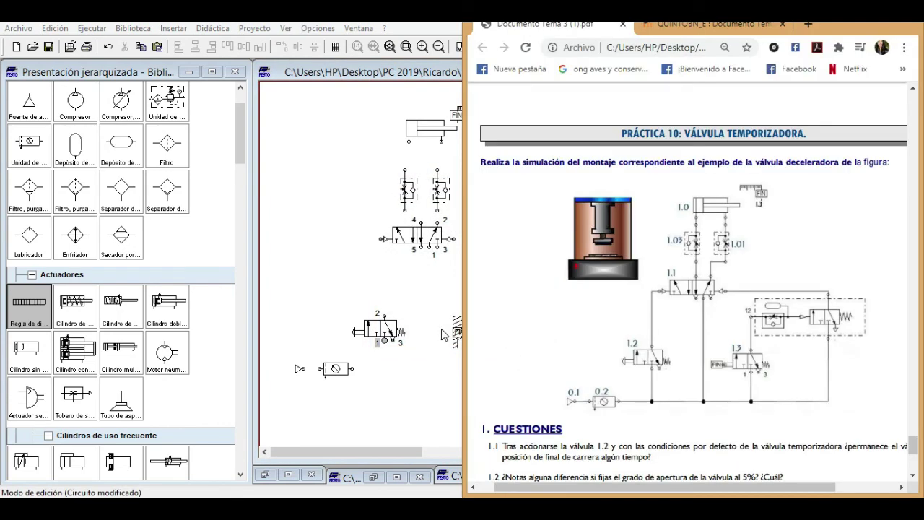
key(alt+Tab)
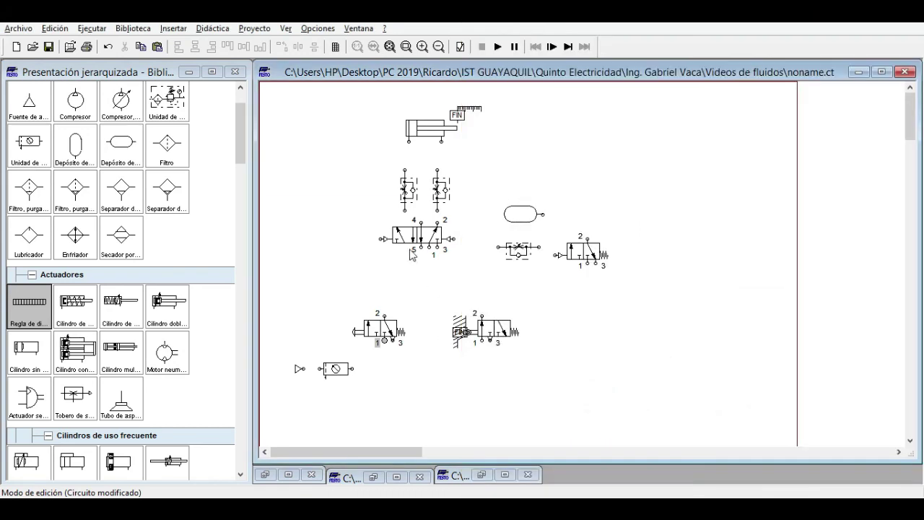
right_click(421, 247)
click(495, 398)
click(475, 293)
click(458, 354)
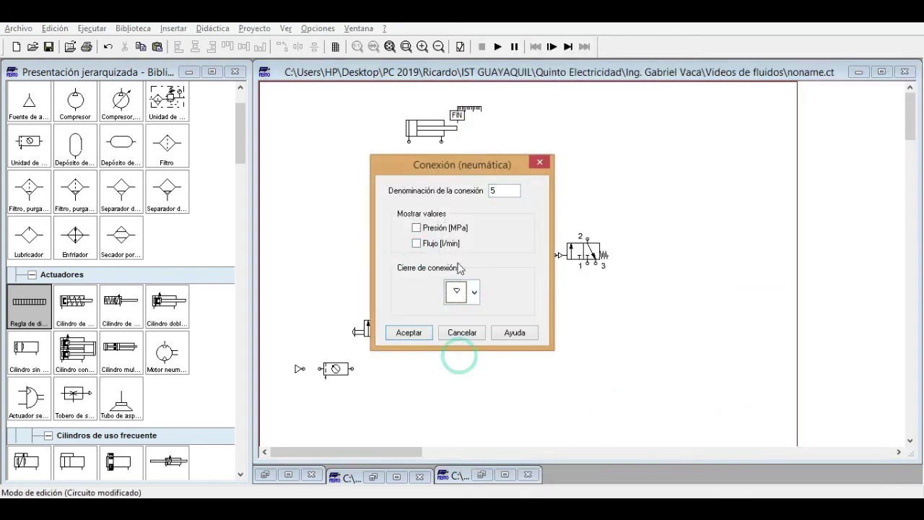
click(416, 332)
double_click(421, 334)
click(473, 292)
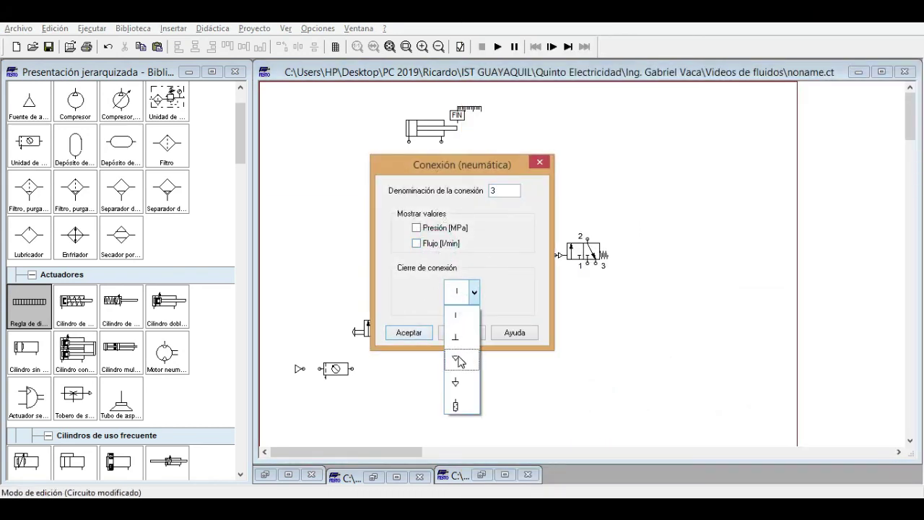
click(456, 354)
key(Return)
Set an exhaust closure on port 3 of the pneumatically piloted 3/n valve beside the air reservoir.
key(alt+Tab)
key(alt+Tab)
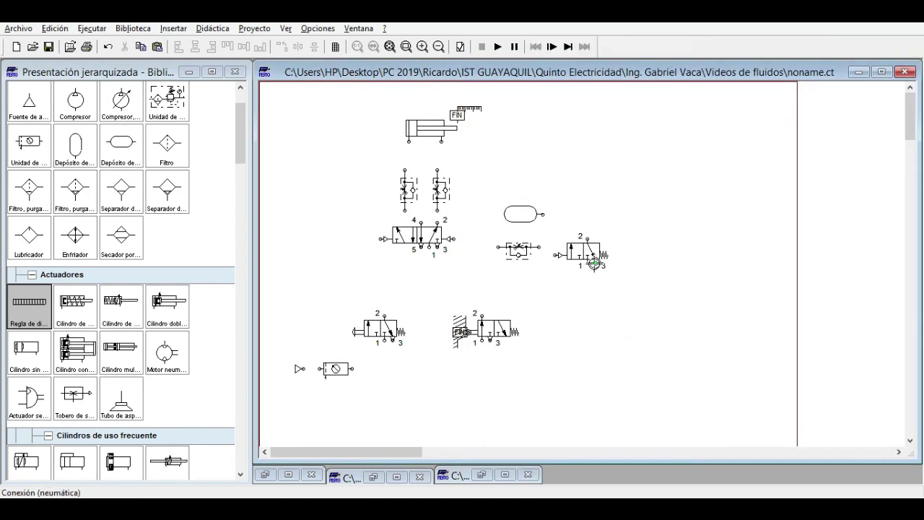
double_click(595, 264)
click(475, 291)
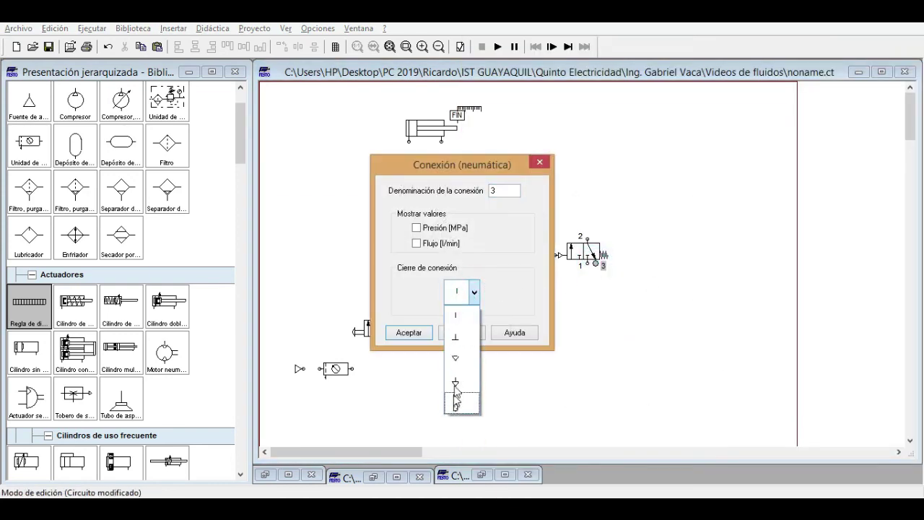
click(457, 355)
click(402, 332)
Compare the circuit with the PDF diagram and check the mark of the roller valve's mechanical connection.
key(alt+Tab)
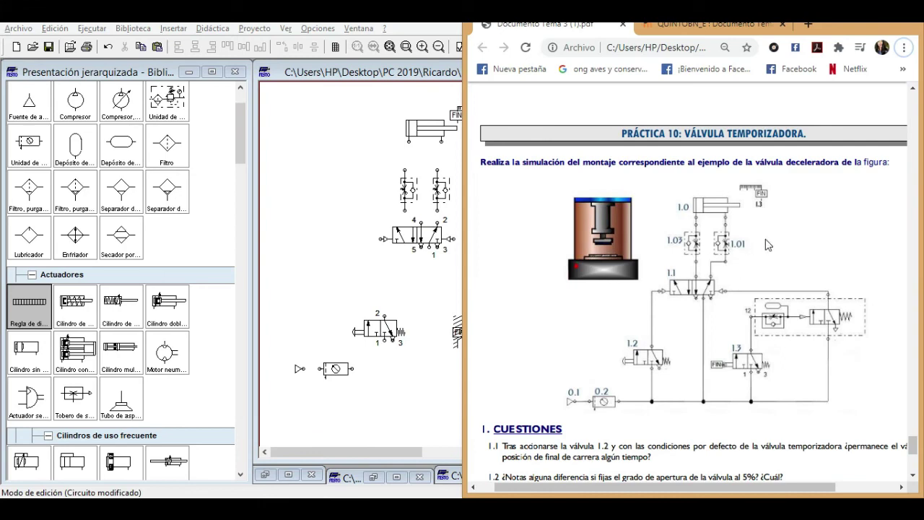
key(alt+Tab)
click(533, 136)
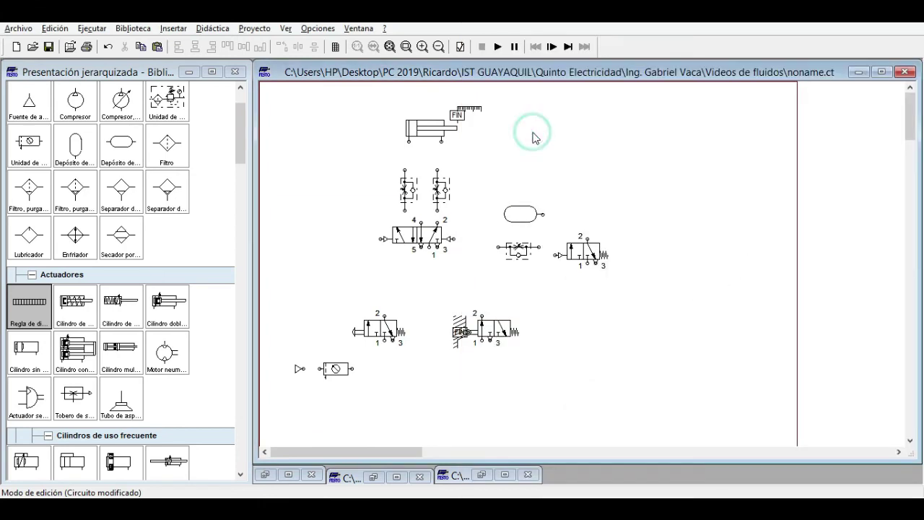
double_click(461, 332)
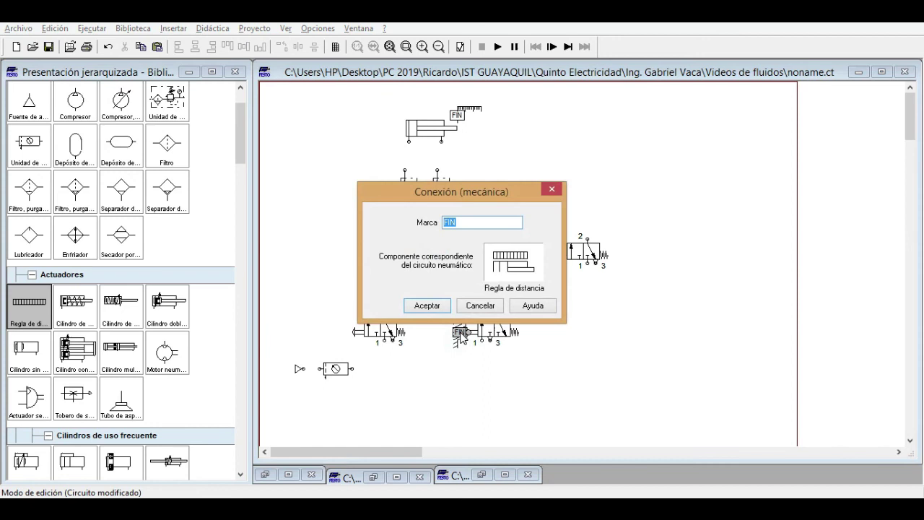
click(427, 307)
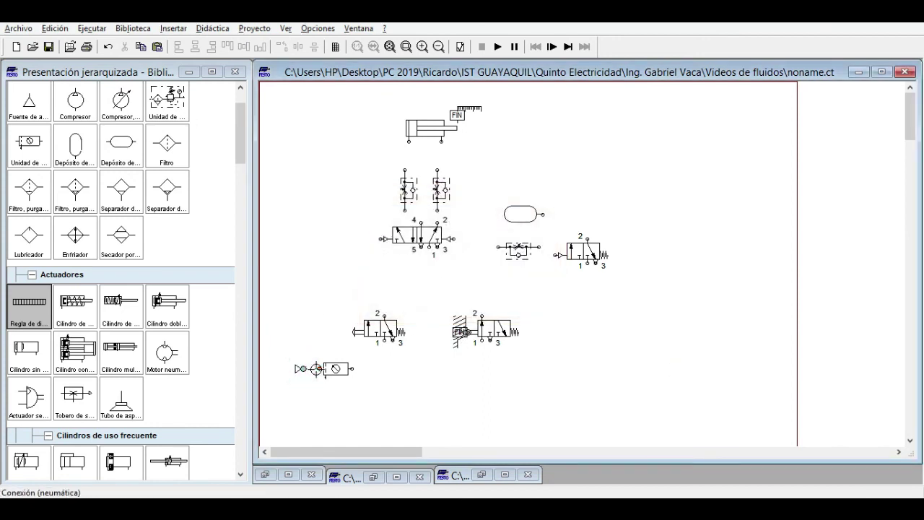
Connect the air supply to port 1 of the manual, roller and 5/n valves, and the manual valve's port 2 to the 5/n valve's left pilot.
drag(352, 368, 384, 343)
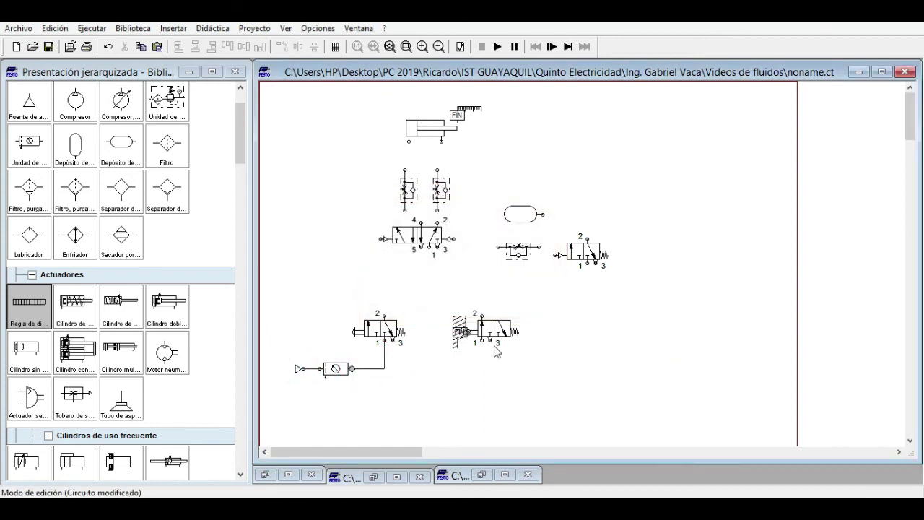
drag(482, 340, 401, 357)
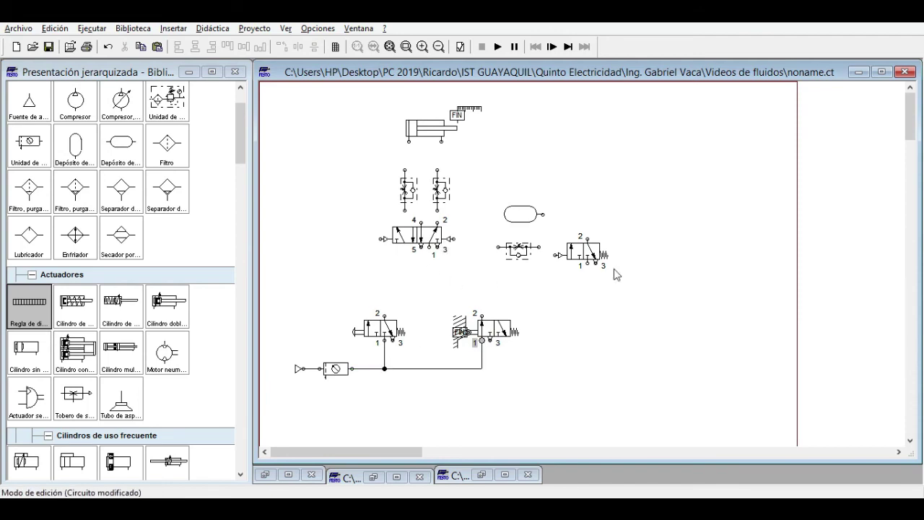
key(alt+Tab)
key(alt+Tab)
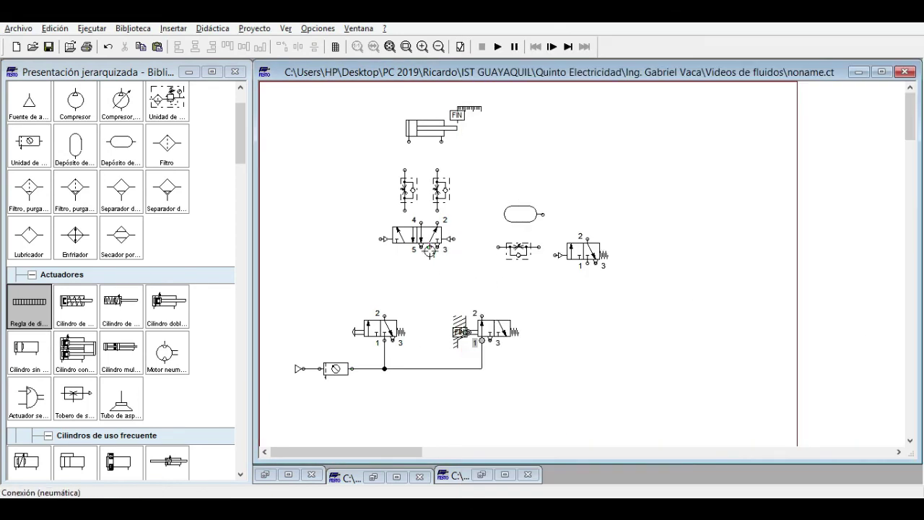
drag(430, 369, 429, 369)
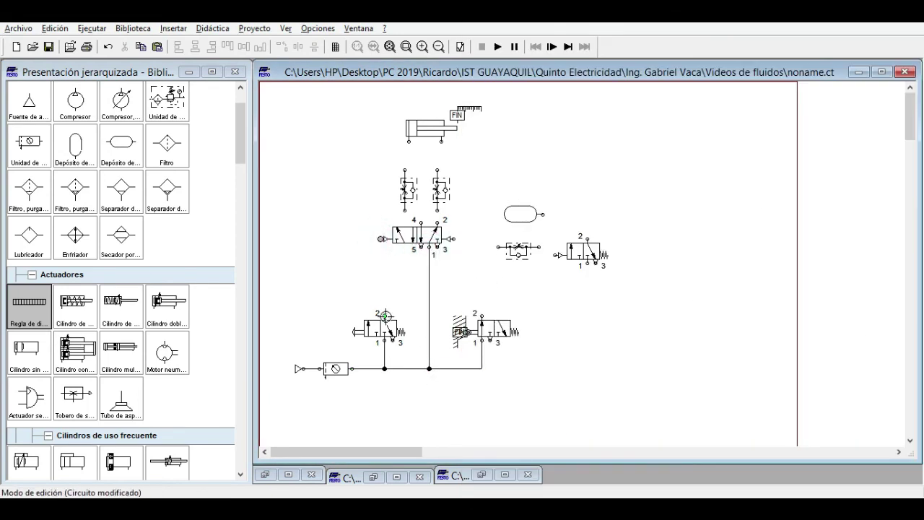
key(alt+Tab)
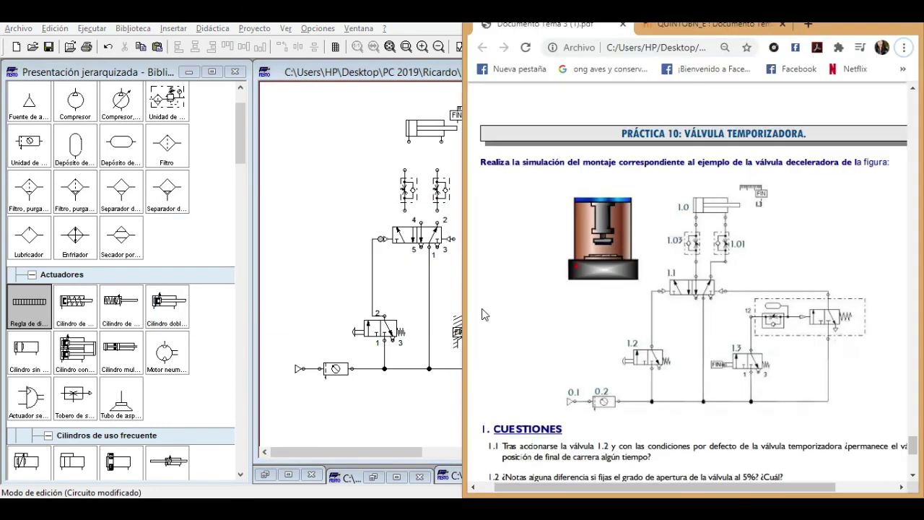
Shift the piloted 3/n valve right, connect the roller valve's port 2 through the throttle check valve to its pilot, and join the reservoir to that line.
key(alt+Tab)
drag(582, 244, 608, 230)
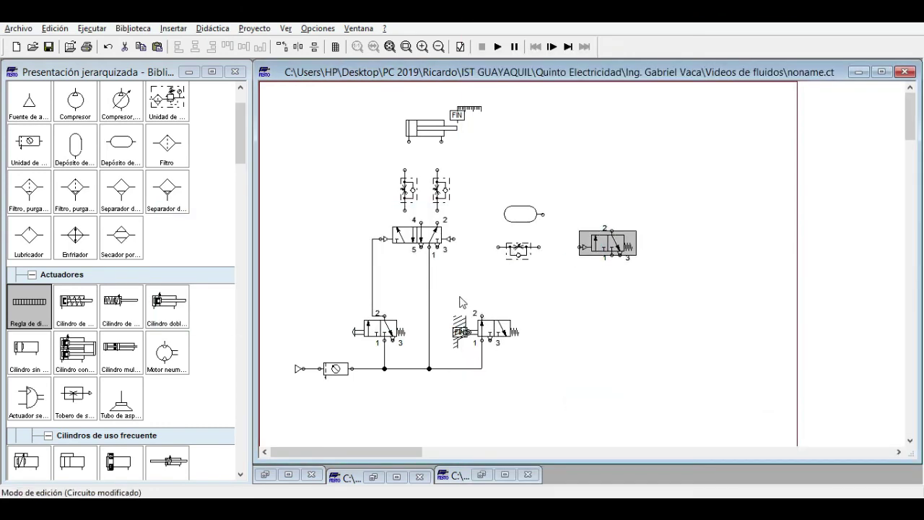
drag(482, 316, 582, 247)
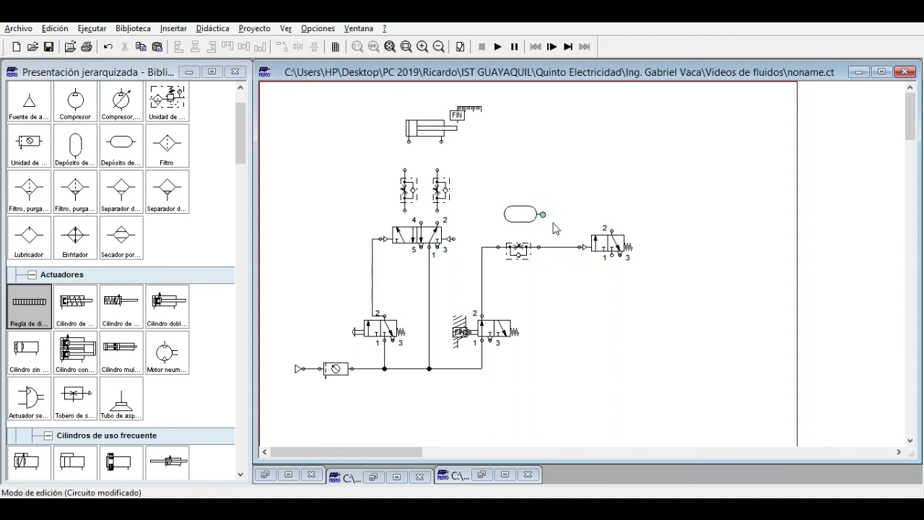
drag(543, 215, 559, 248)
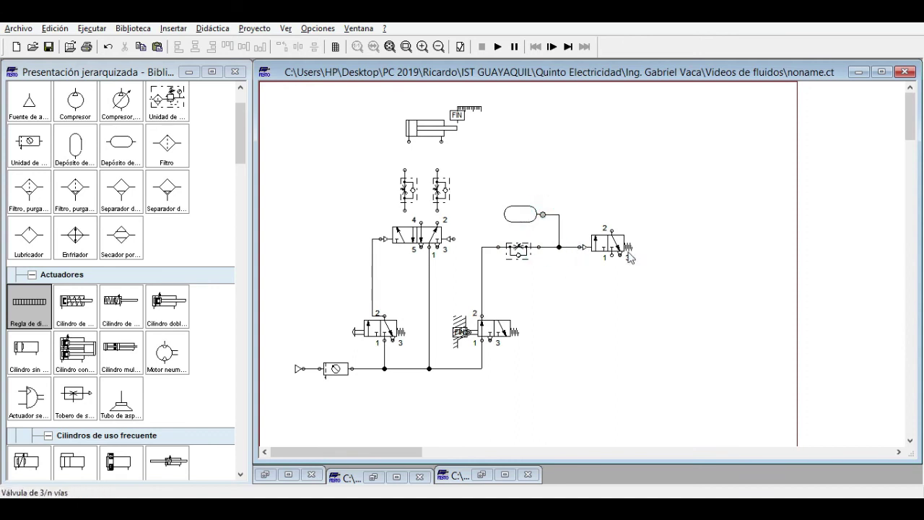
Connect the piloted 3/n valve between the supply line and the 5/n valve's right pilot, and lower the timer components below the pilot line.
key(alt+Tab)
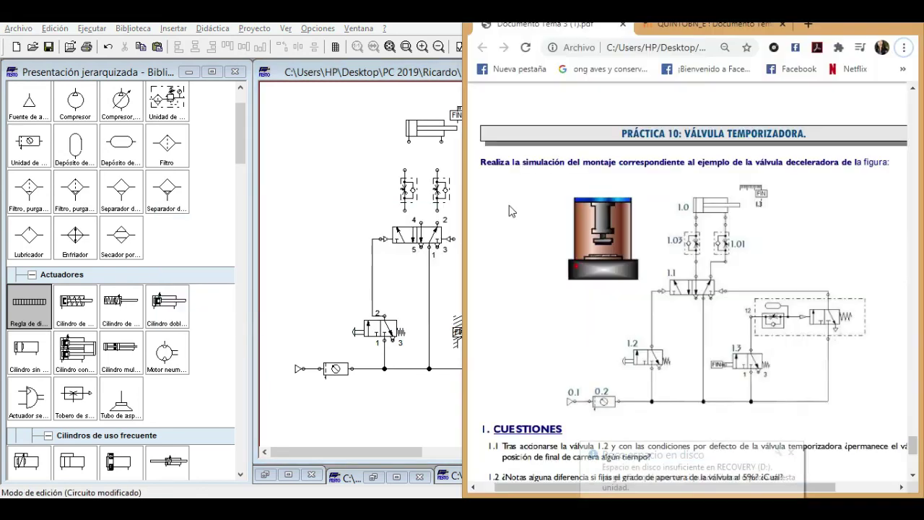
key(alt+Tab)
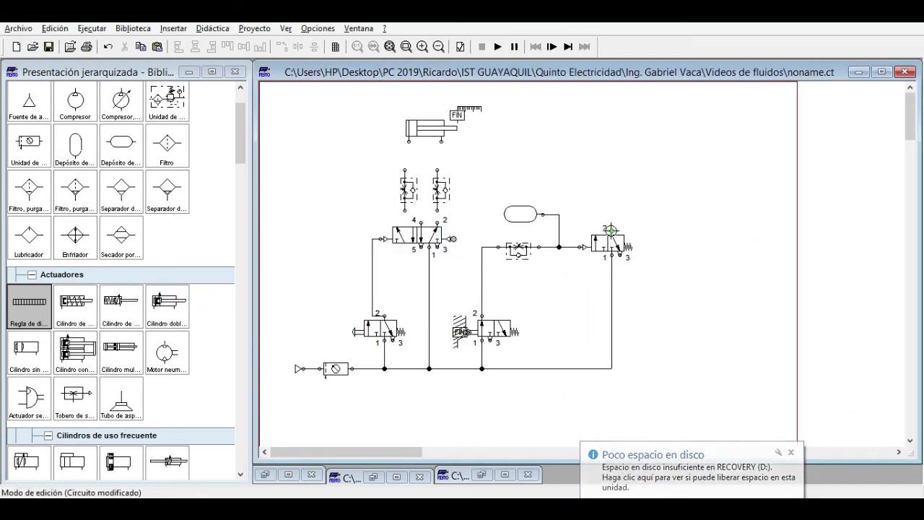
drag(487, 193, 679, 316)
drag(537, 231, 537, 275)
click(539, 278)
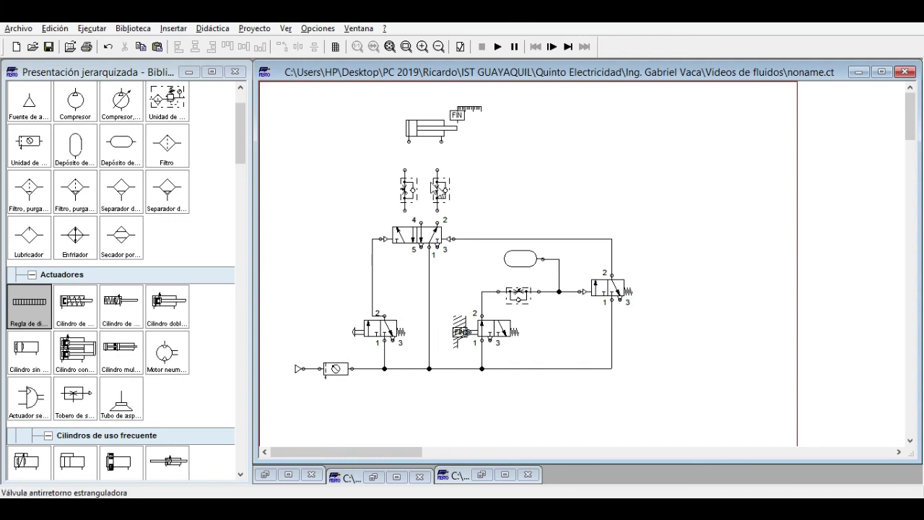
Connect ports 4 and 2 of the 5/n valve through the two upright throttle check valves to the cylinder's ports.
drag(415, 223, 404, 211)
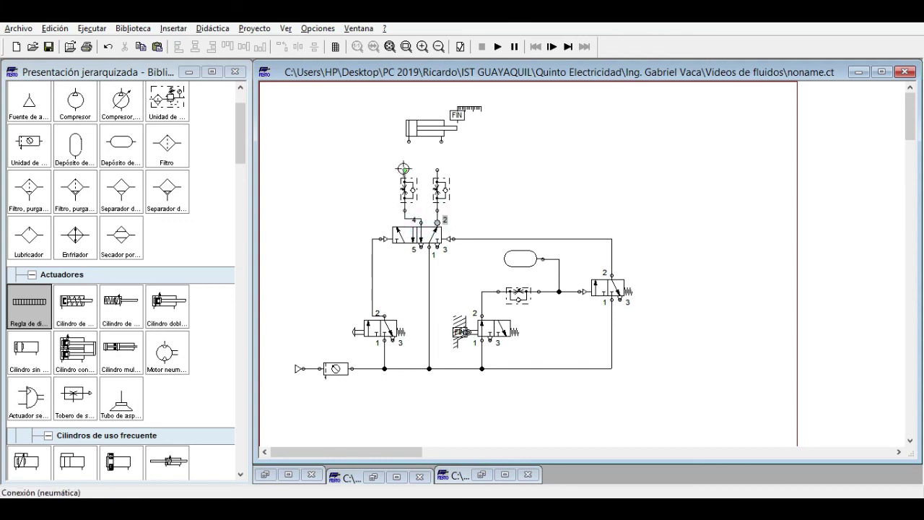
drag(404, 171, 408, 141)
drag(437, 170, 442, 142)
double_click(438, 189)
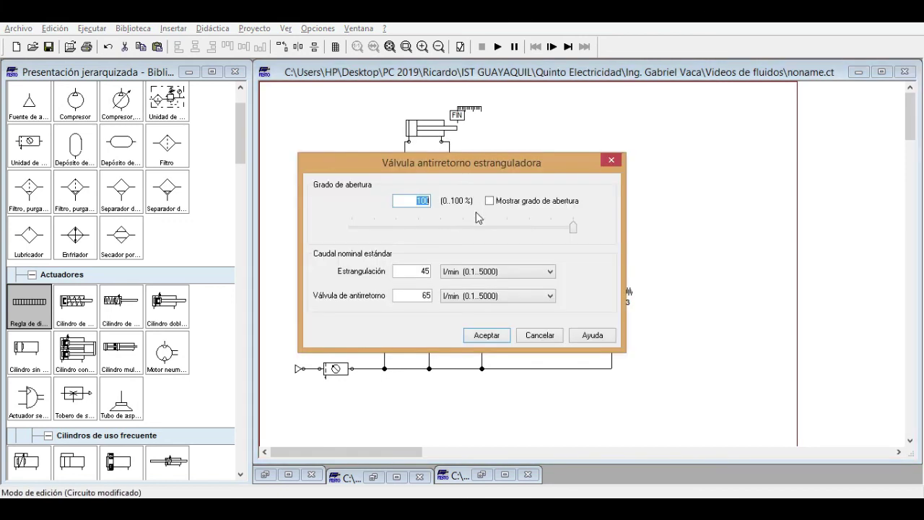
key(Escape)
double_click(434, 208)
key(Escape)
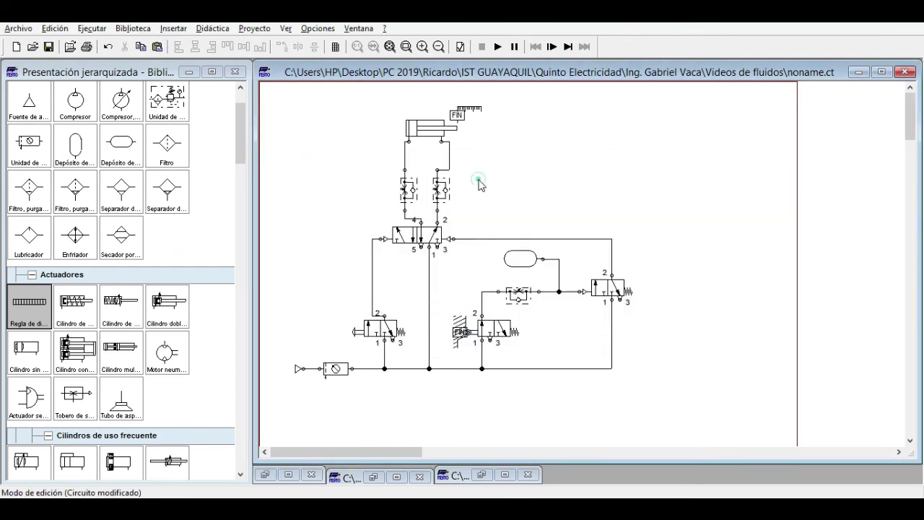
Draw a rectangle about 233 by 102 around the reservoir, throttle check valve and piloted 3/n valve, with a dashed outline.
drag(240, 134, 244, 437)
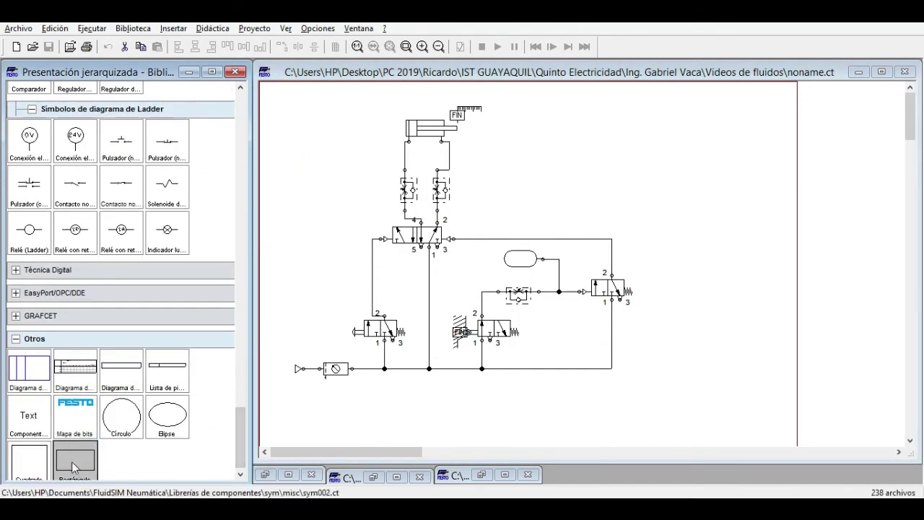
drag(484, 241, 645, 312)
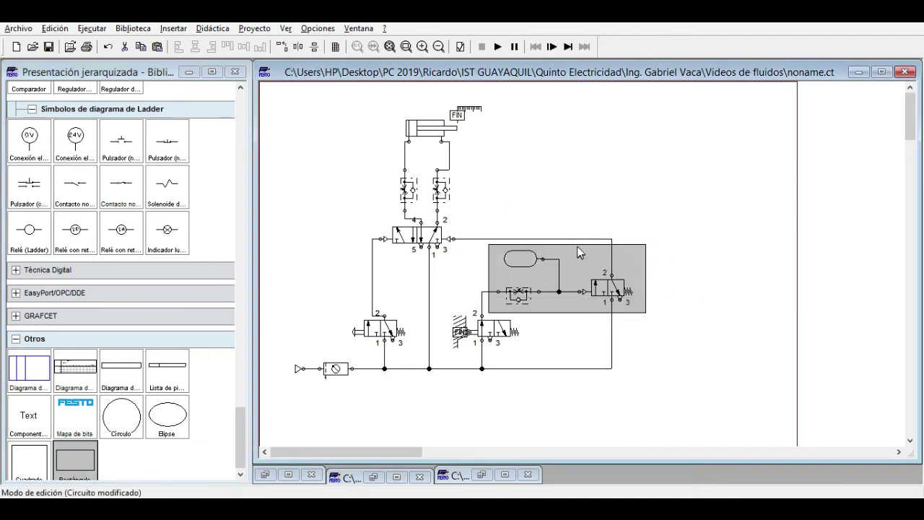
right_click(578, 252)
double_click(577, 246)
click(532, 277)
click(493, 303)
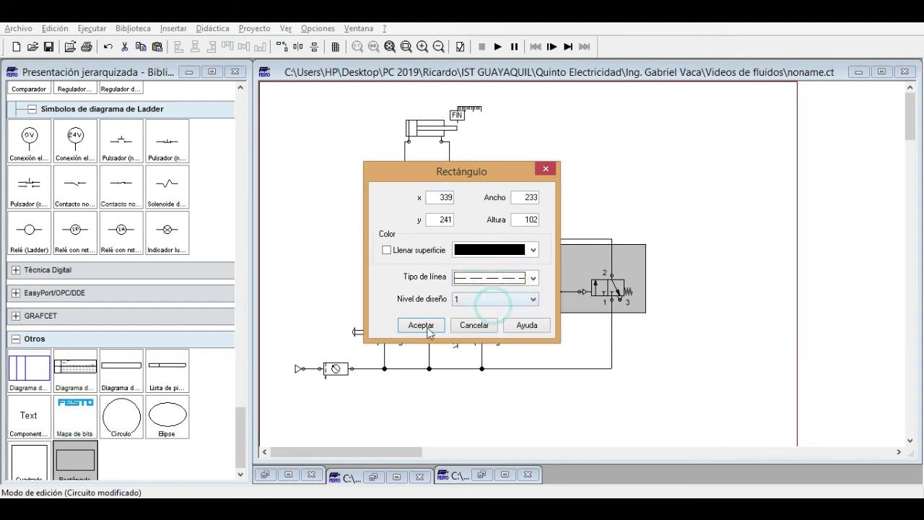
click(421, 327)
Compare the circuit with the Práctica 10 diagram in the PDF, and run and stop a first simulation.
key(alt+Tab)
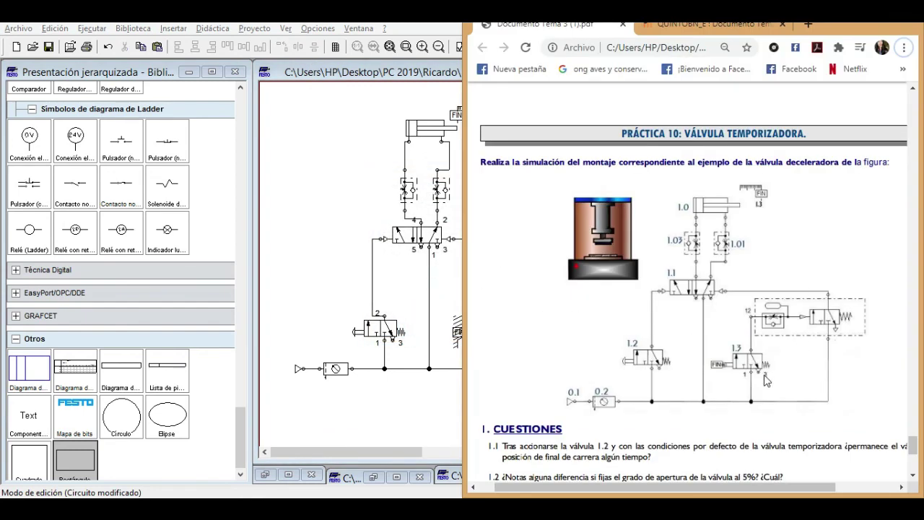
key(alt+Tab)
click(498, 46)
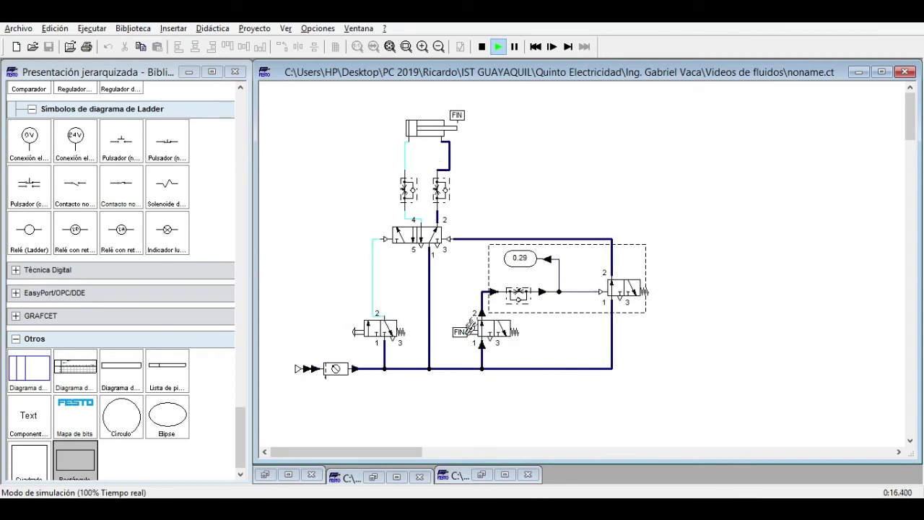
click(481, 46)
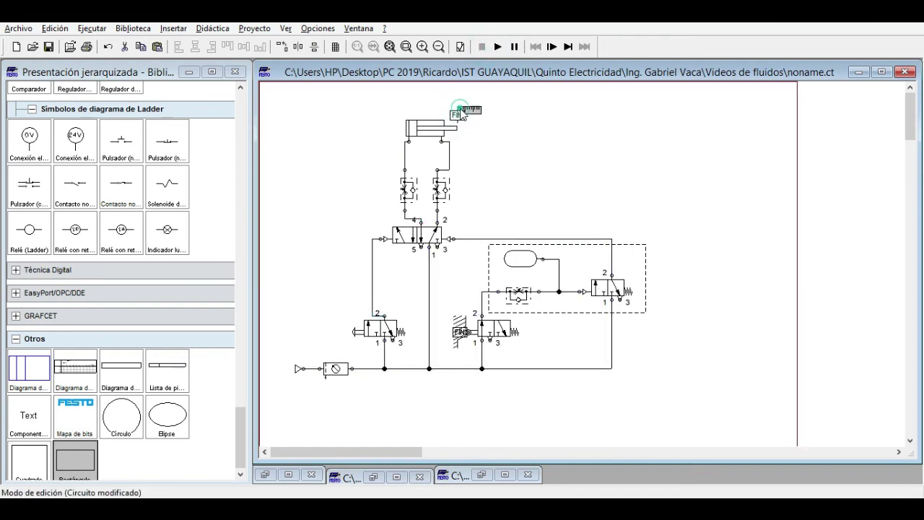
Check the FIN mark's start and end positions in the cylinder's distance rule against the Práctica 10 diagram.
double_click(462, 111)
click(508, 174)
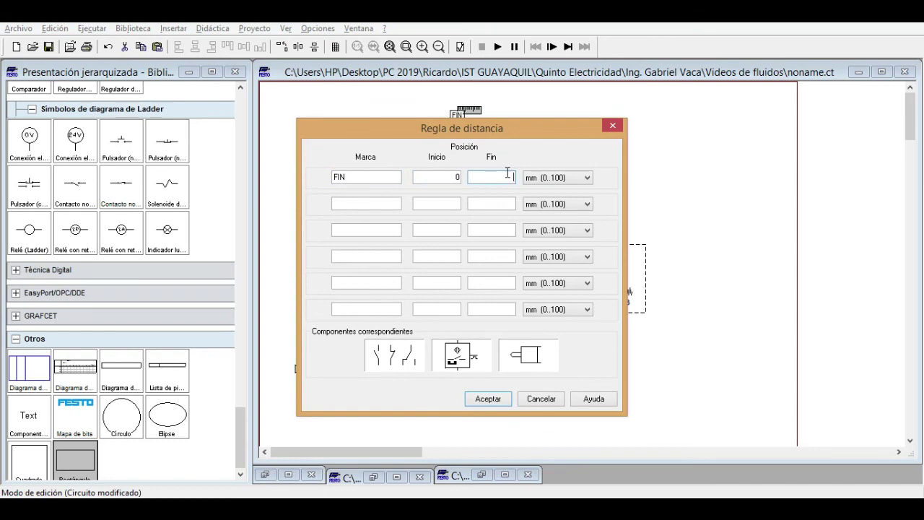
key(Return)
key(alt+Tab)
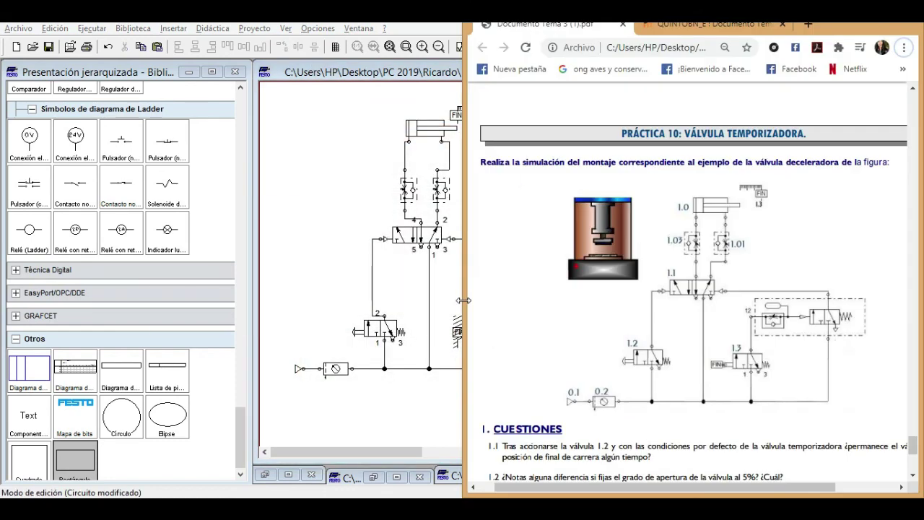
key(alt+Tab)
key(alt+Tab)
key(alt+Tab)
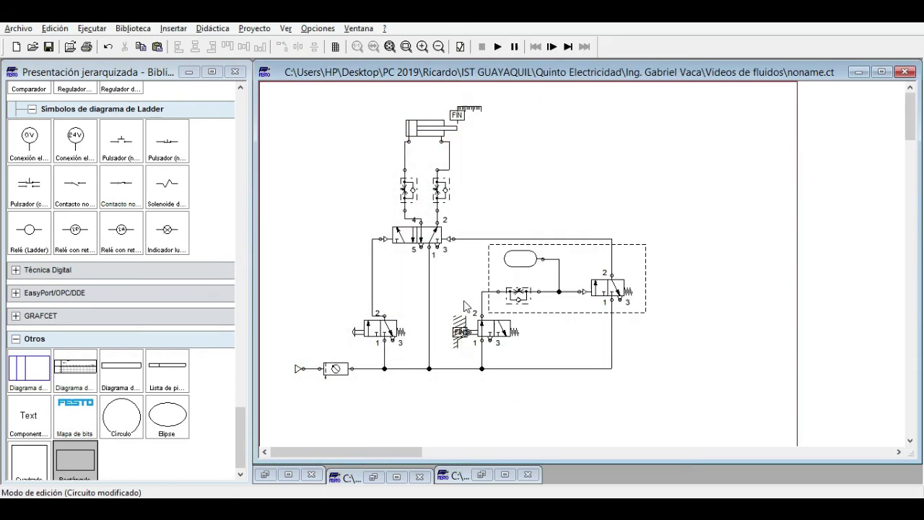
Simulate the circuit while actuating the manual valve, stop the simulation, and check the PDF diagram again.
click(498, 46)
click(350, 333)
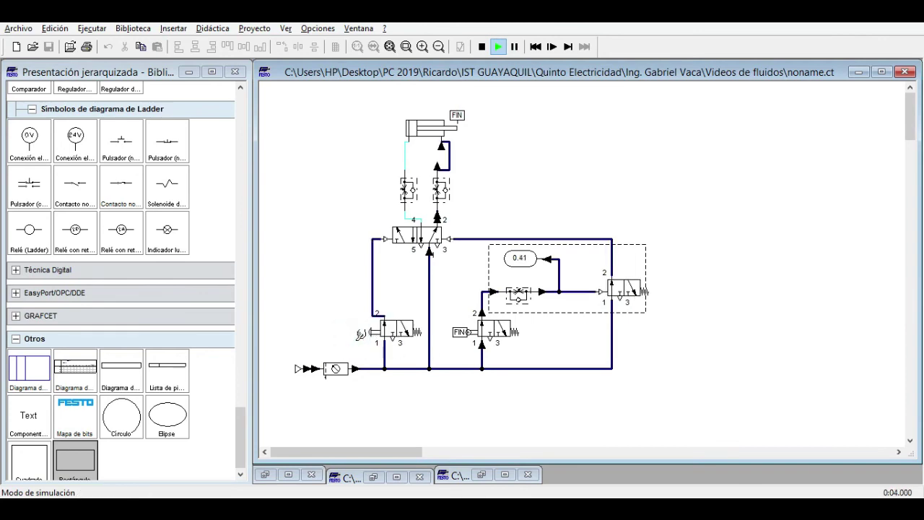
click(481, 46)
key(alt+Tab)
key(alt+Tab)
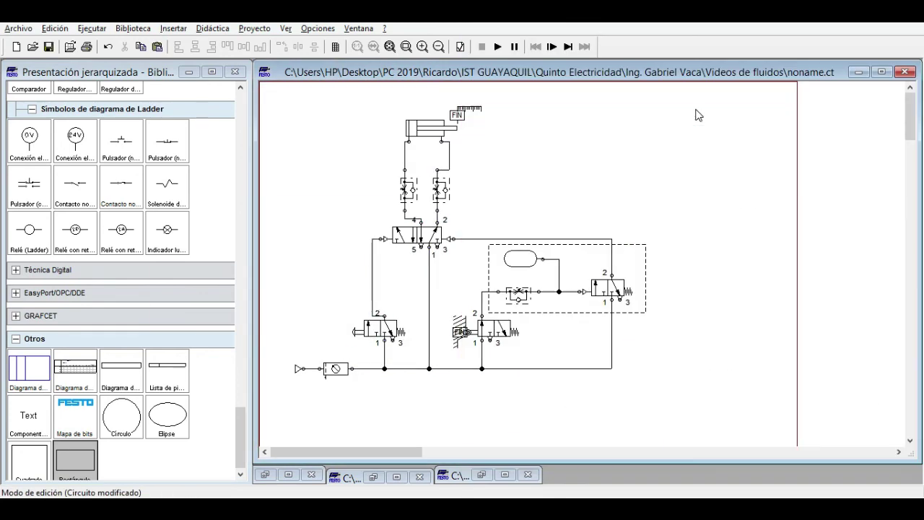
Maximize the circuit window, and run and stop the simulation of the other version of the timer circuit.
click(881, 71)
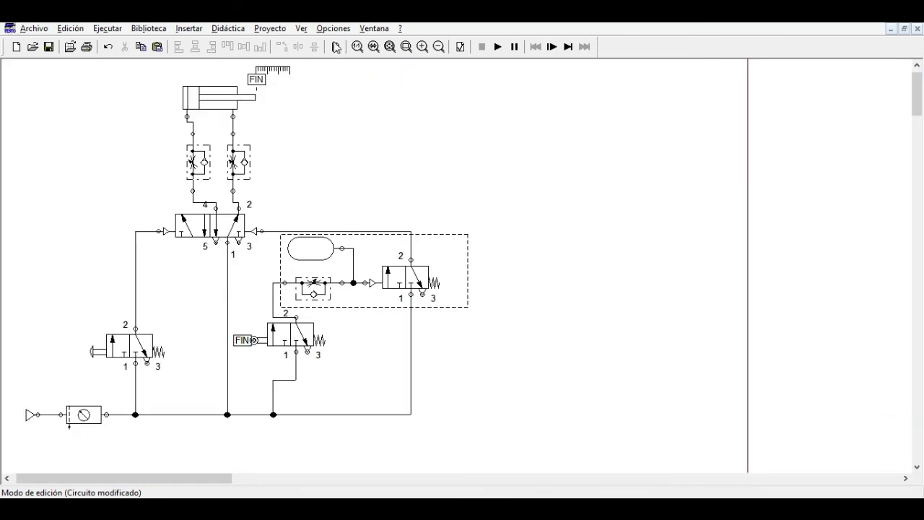
click(498, 46)
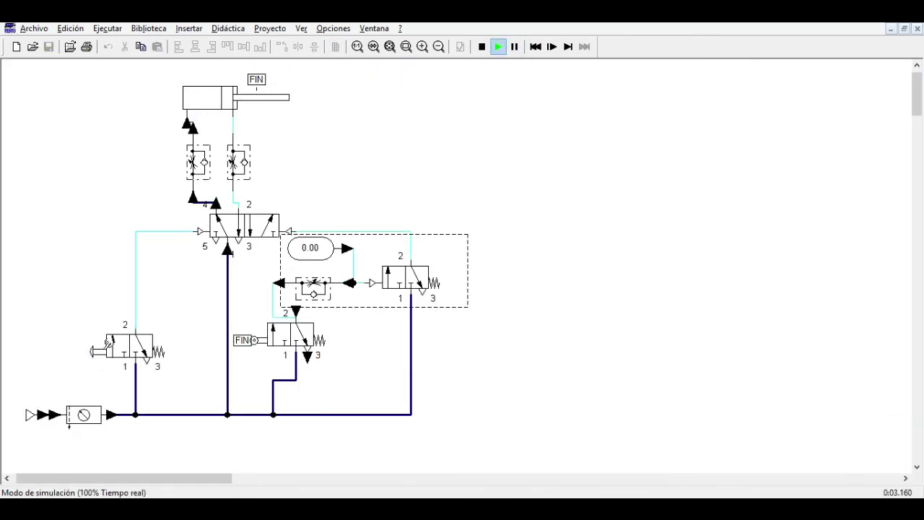
click(481, 46)
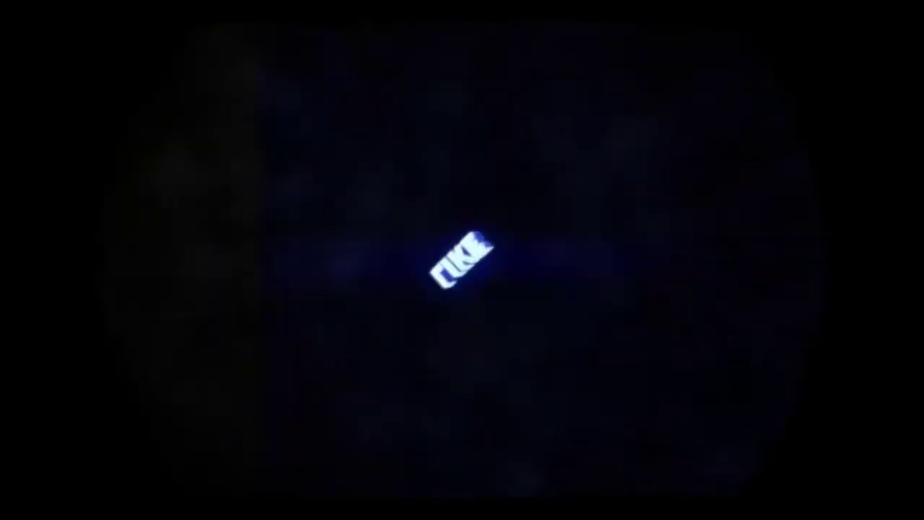